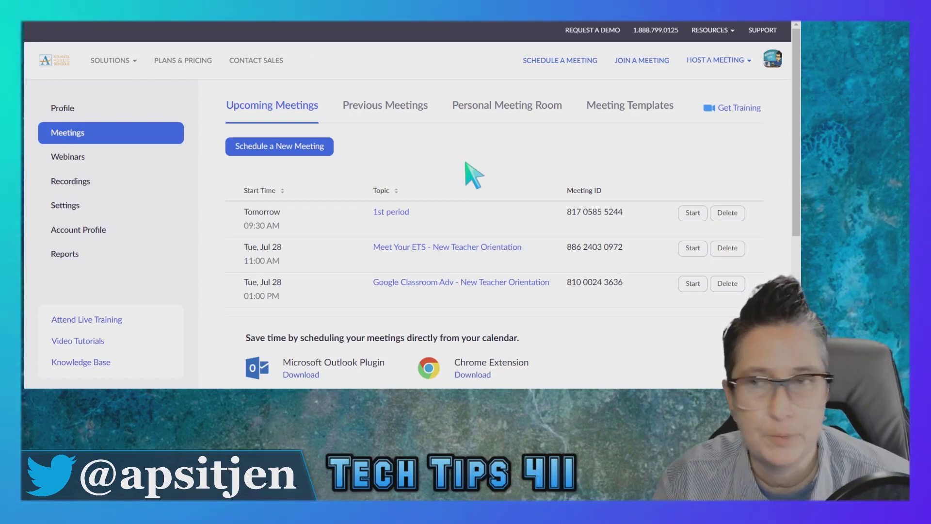
Step: Open the account profile and review the personal meeting ID, personal link, sign-in and capacity details
left_click(74, 109)
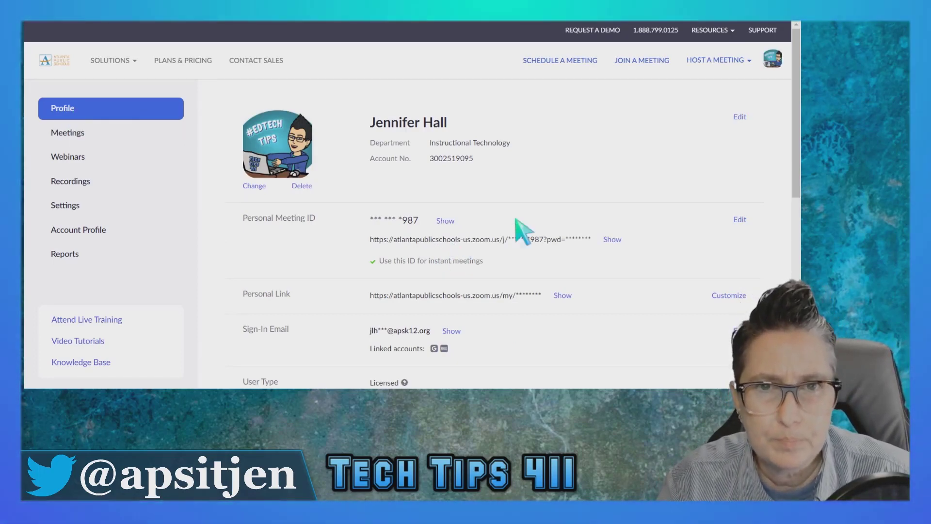
scroll(601, 216, "down", 2)
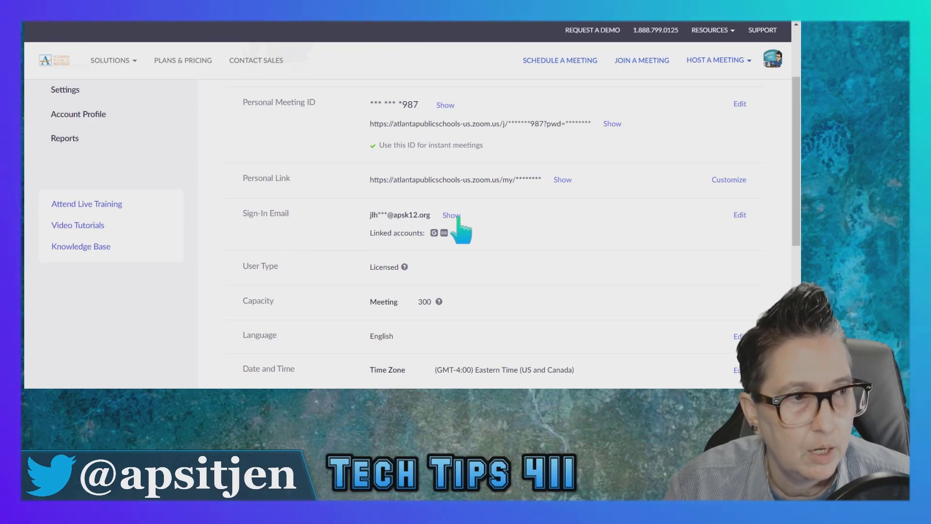
scroll(694, 281, "down", 1)
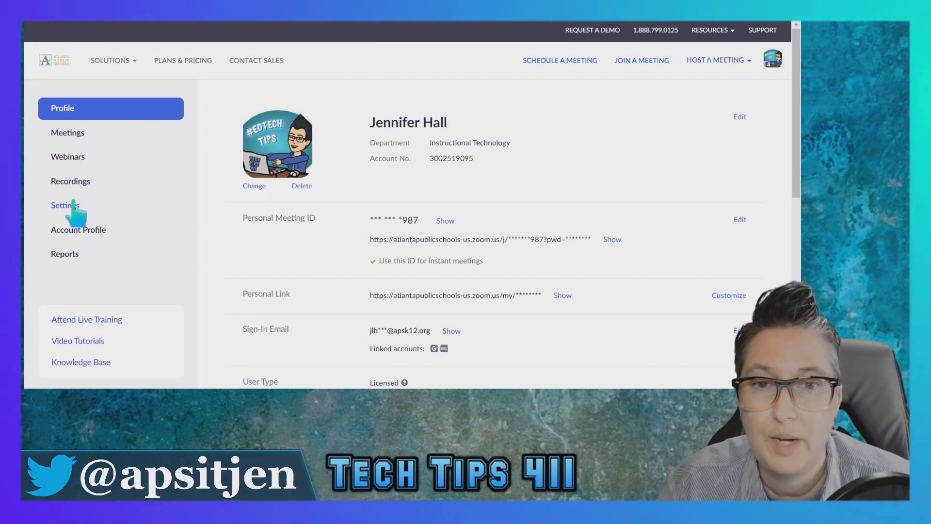
Step: Open the meeting settings and examine the Security section's waiting room, passcode and authenticated-user options
left_click(74, 206)
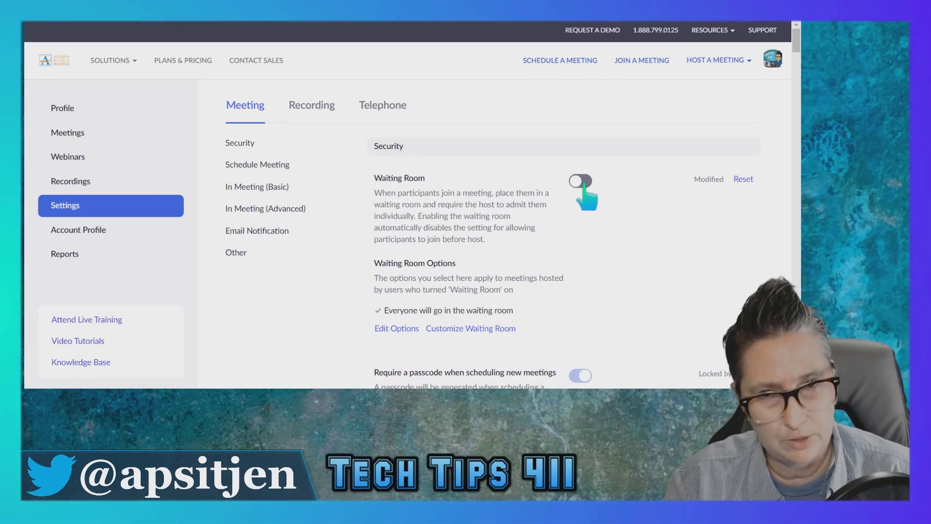
scroll(596, 219, "down", 3)
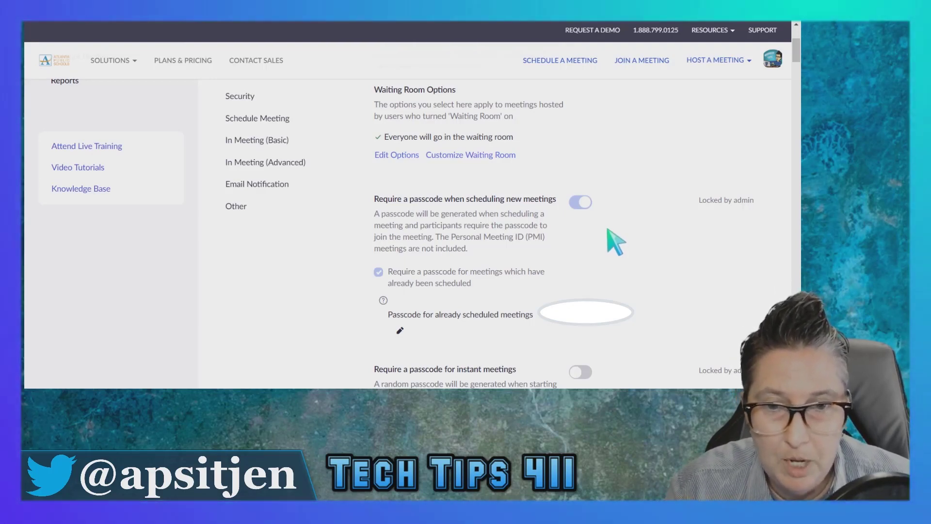
scroll(614, 241, "down", 5)
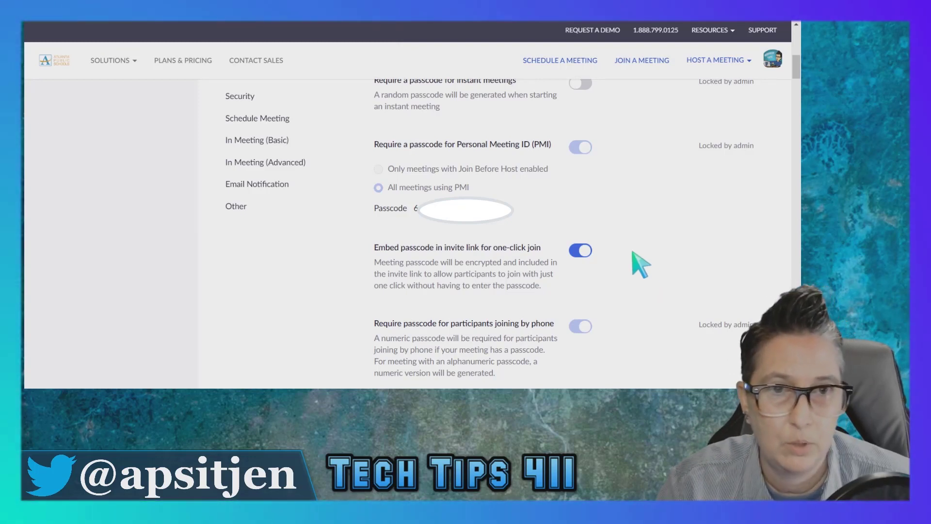
scroll(635, 272, "down", 3)
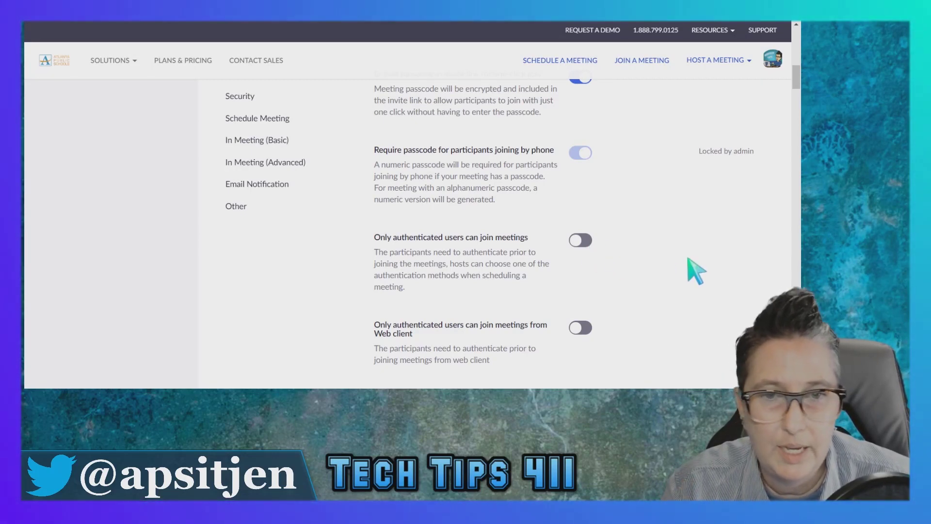
scroll(696, 271, "down", 3)
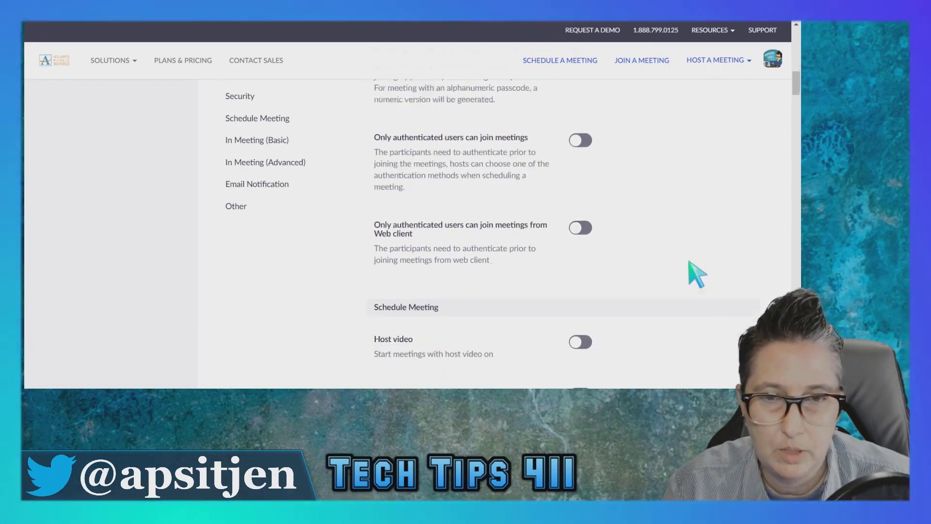
scroll(697, 274, "down", 3)
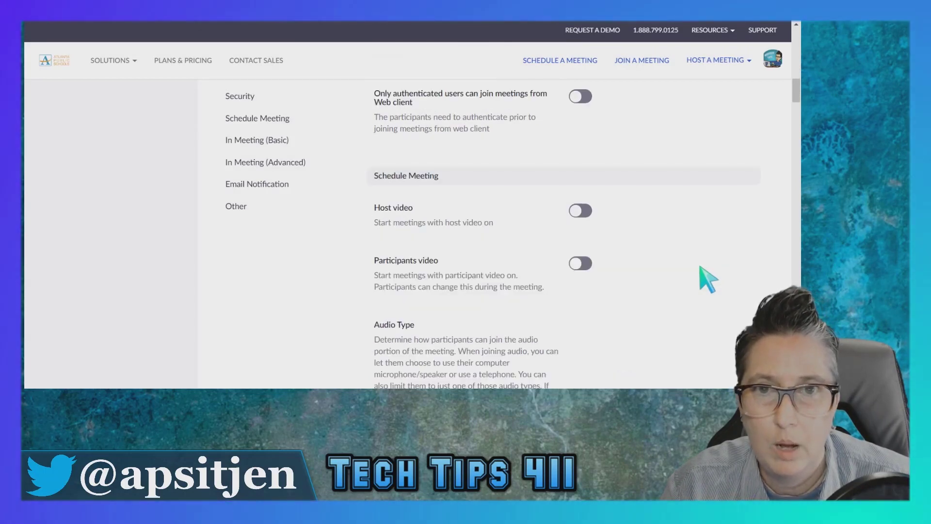
Step: Examine the Schedule Meeting settings for video, audio type, join before host, Personal Meeting ID and muting participants upon entry
scroll(708, 280, "down", 1)
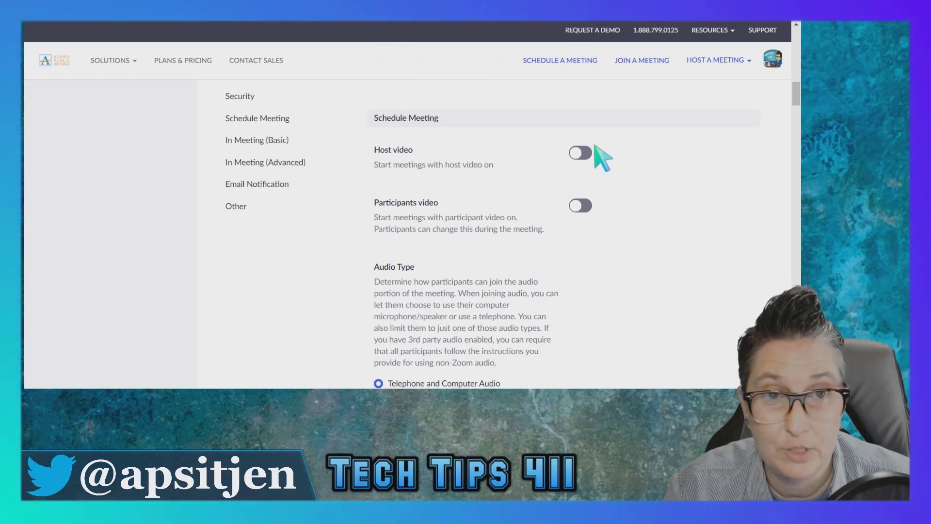
scroll(644, 260, "down", 1)
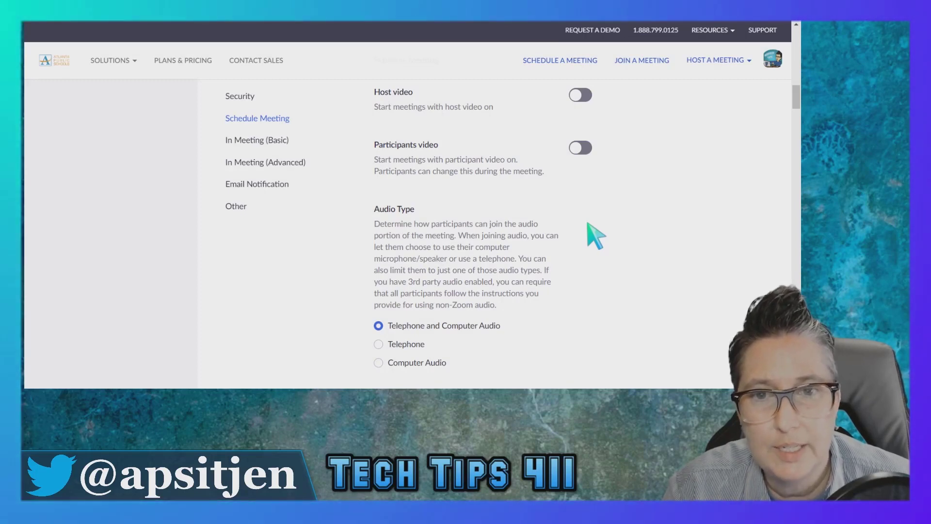
scroll(588, 223, "down", 2)
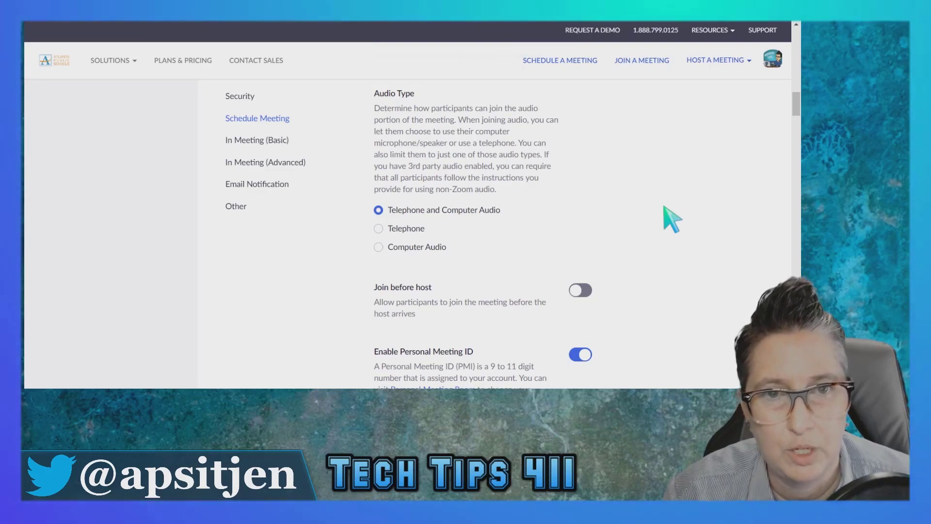
scroll(662, 196, "down", 3)
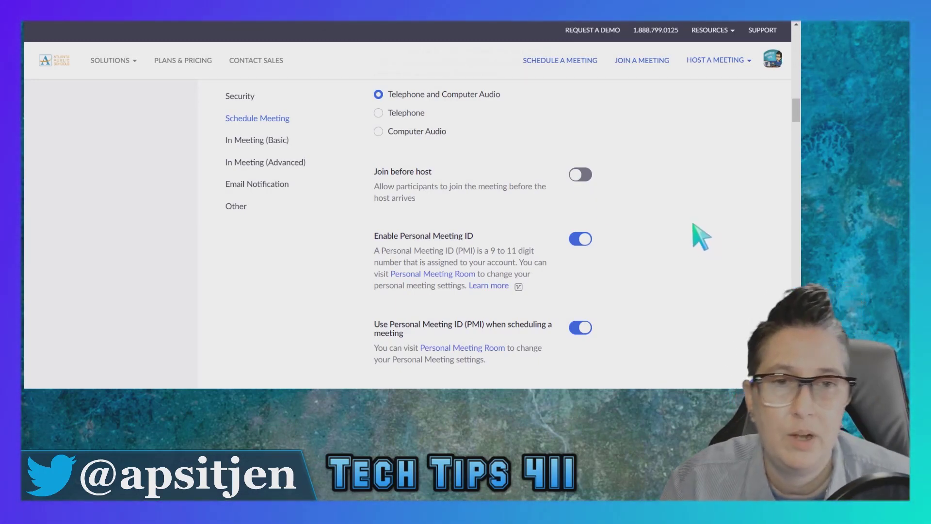
scroll(693, 226, "down", 3)
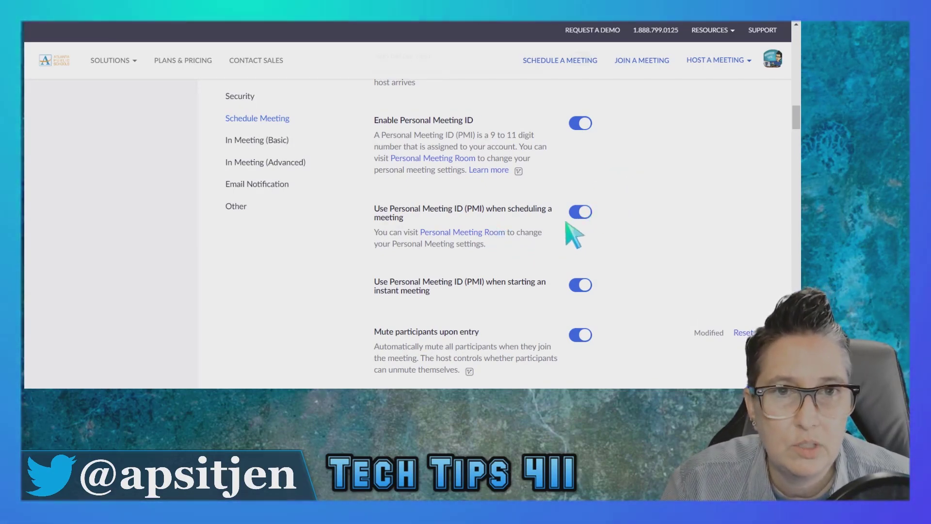
scroll(684, 266, "down", 2)
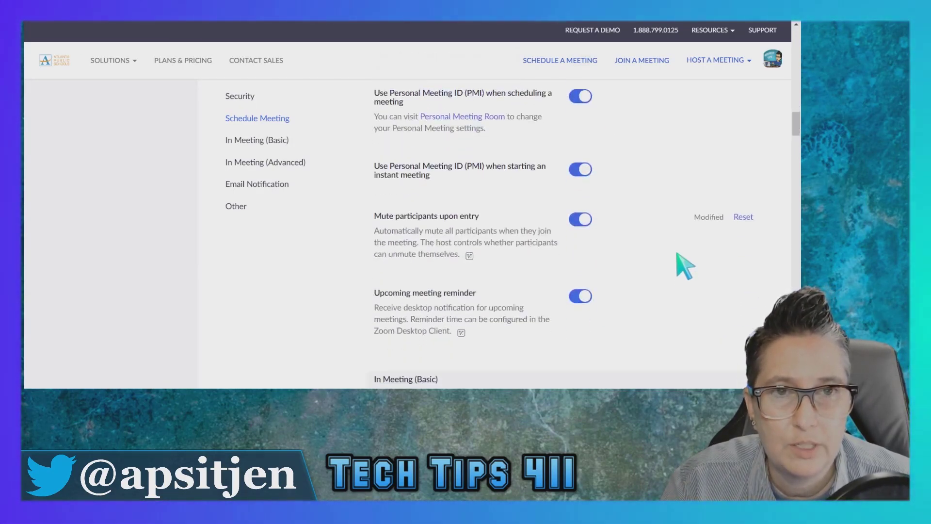
left_click(566, 211)
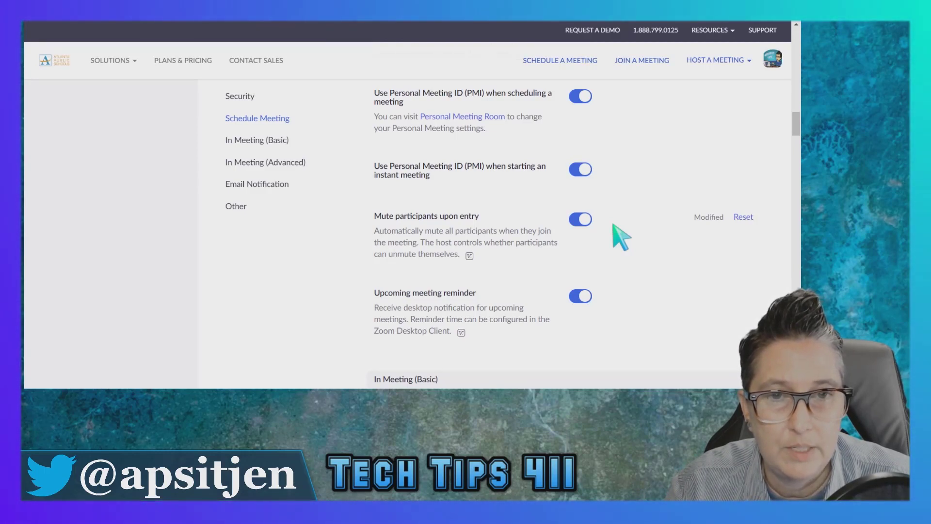
Step: Enable Prevent participants from saving chat under the Chat setting in In Meeting (Basic)
scroll(613, 224, "down", 2)
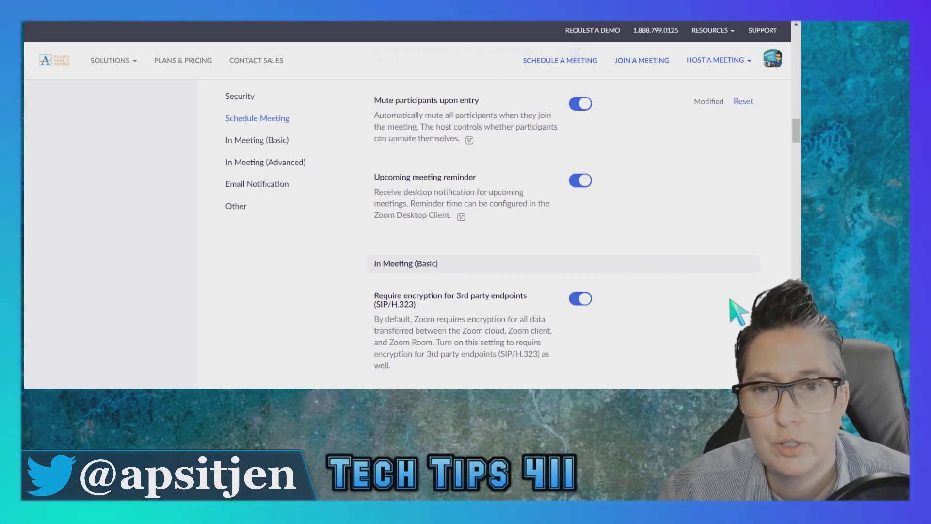
scroll(721, 277, "down", 1)
scroll(732, 296, "down", 1)
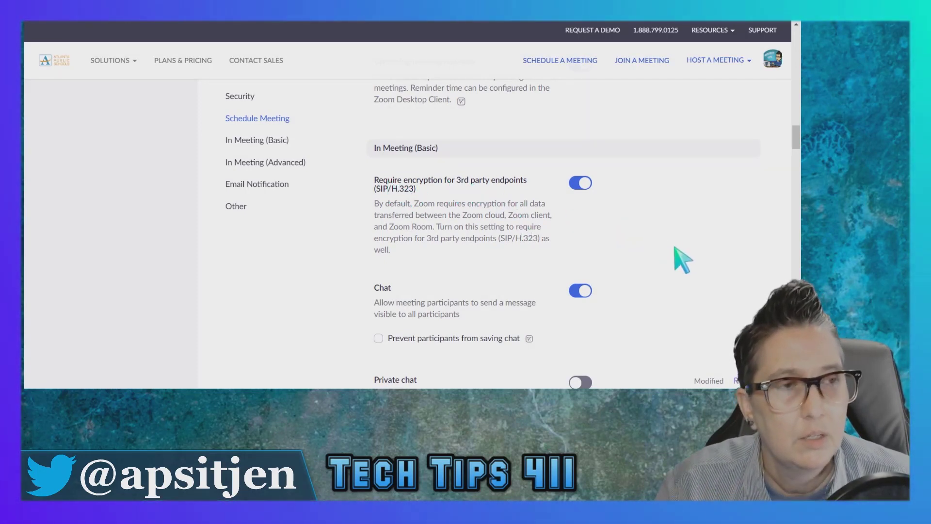
scroll(659, 223, "down", 1)
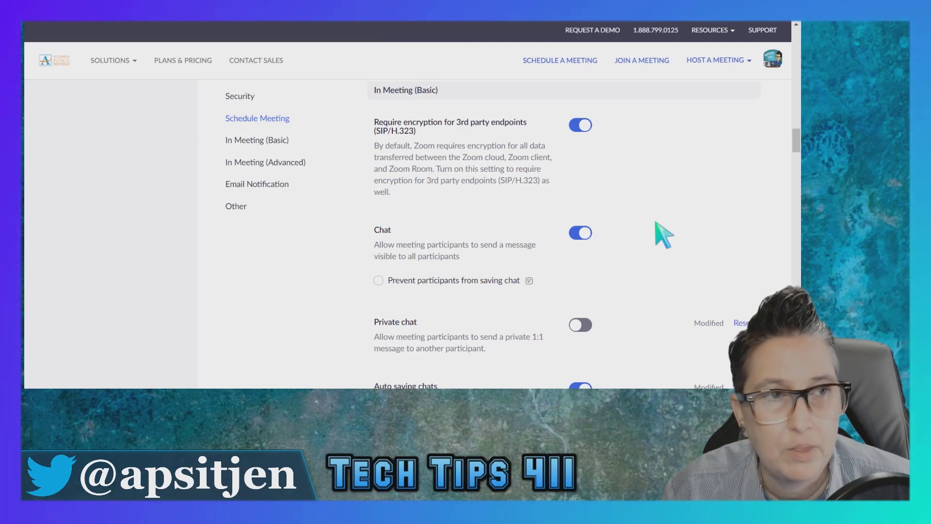
scroll(566, 212, "down", 1)
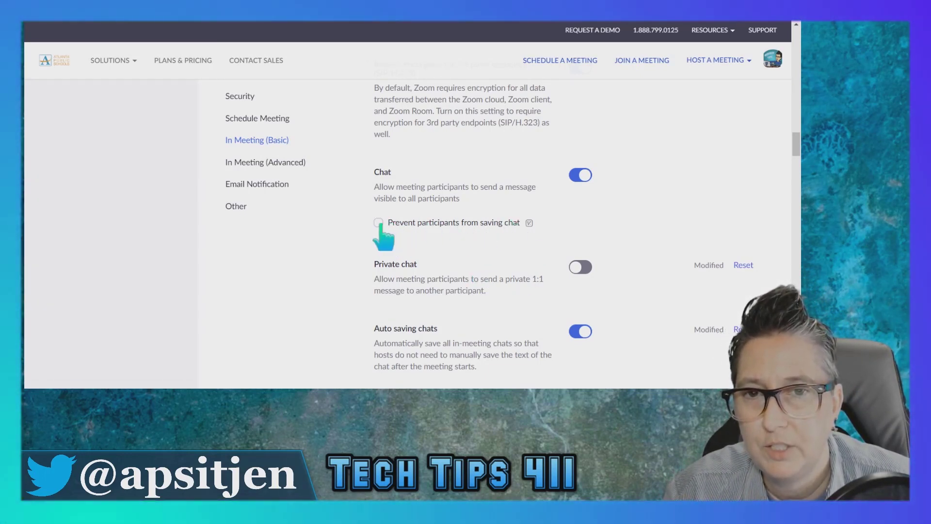
left_click(379, 222)
left_click(392, 250)
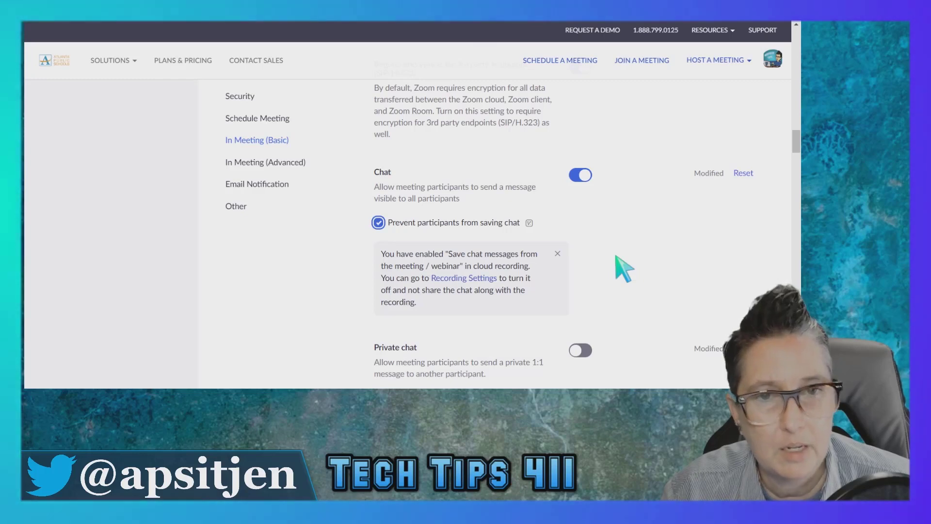
Step: Try to turn on Auto saving chats in the In Meeting (Basic) settings
scroll(616, 262, "down", 1)
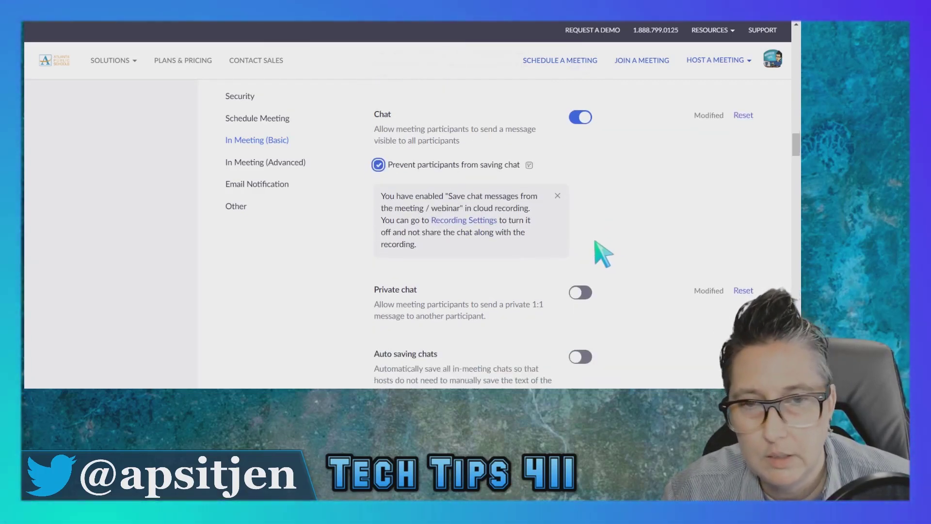
scroll(604, 253, "down", 1)
scroll(604, 254, "down", 1)
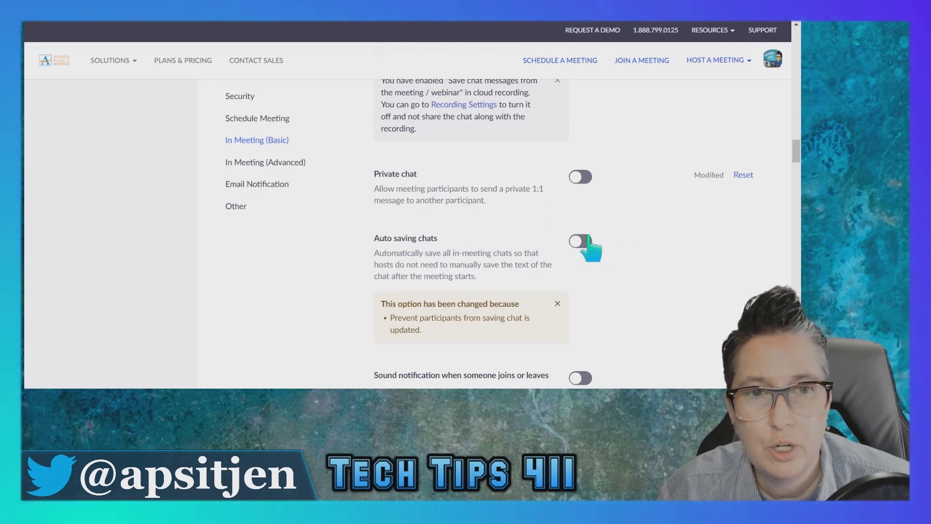
left_click(588, 241)
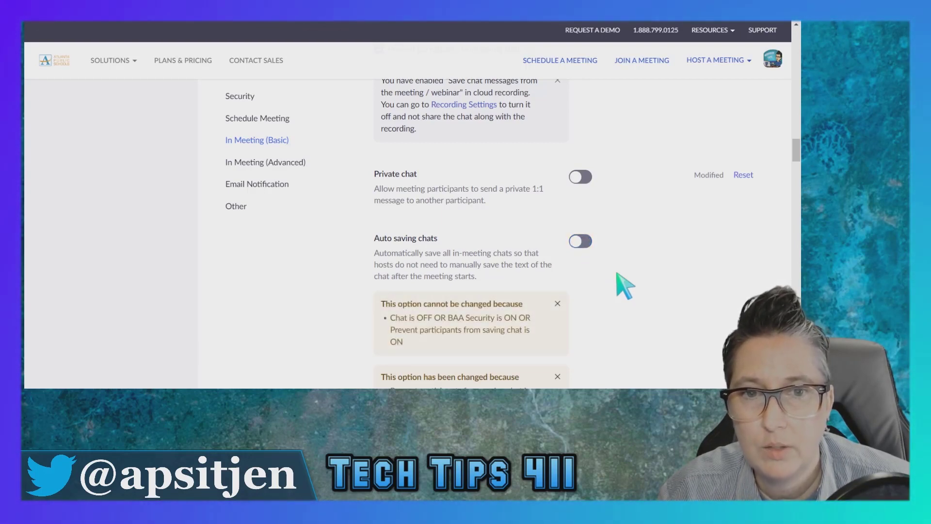
Step: Examine the In Meeting (Basic) settings for sound notification, file transfer, feedback, co-host, polling and the meeting control toolbar
scroll(618, 275, "down", 1)
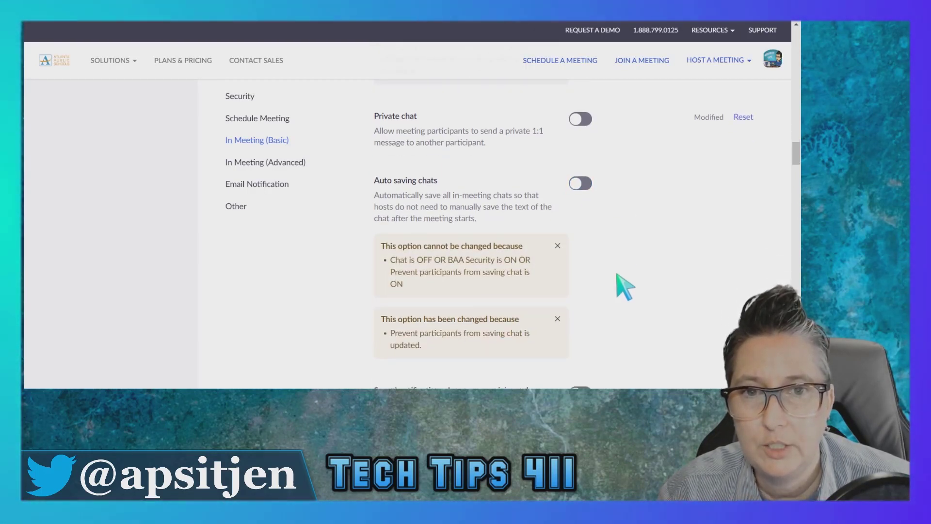
scroll(619, 282, "down", 3)
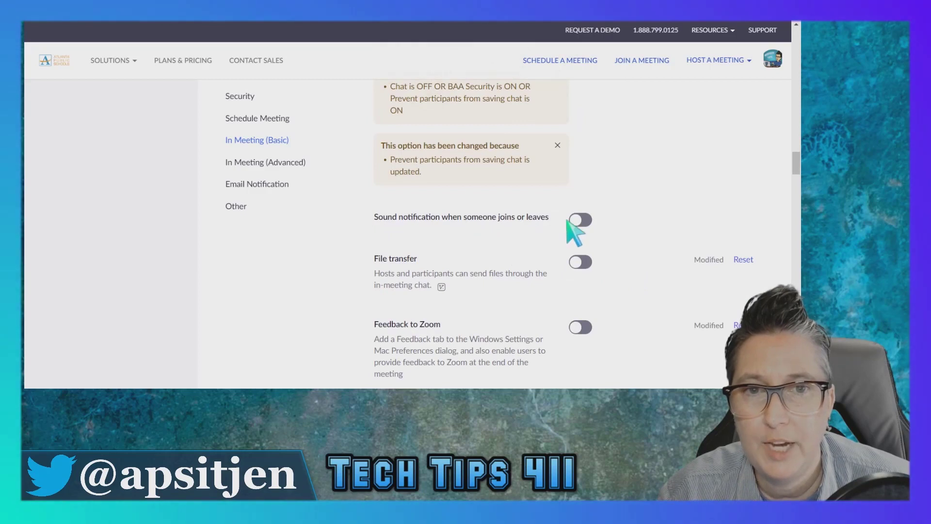
scroll(615, 222, "down", 2)
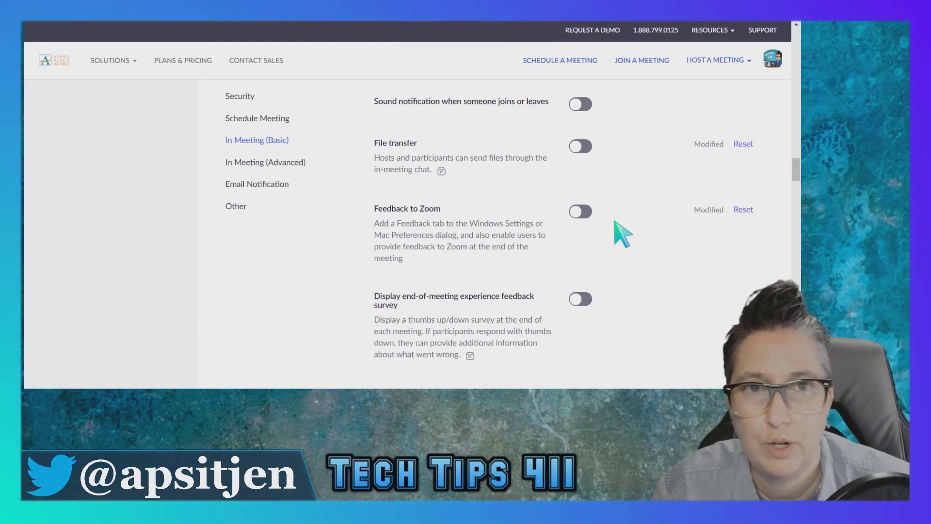
scroll(630, 238, "up", 1)
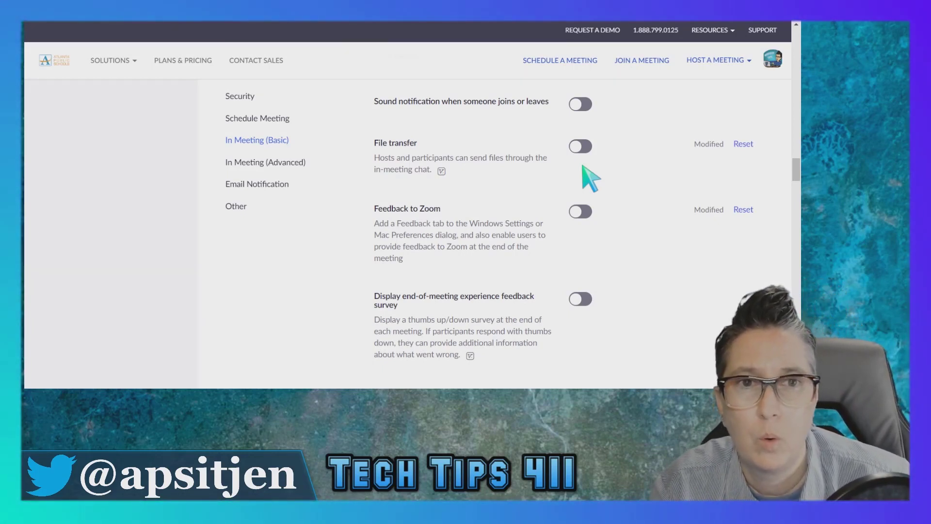
scroll(601, 272, "down", 3)
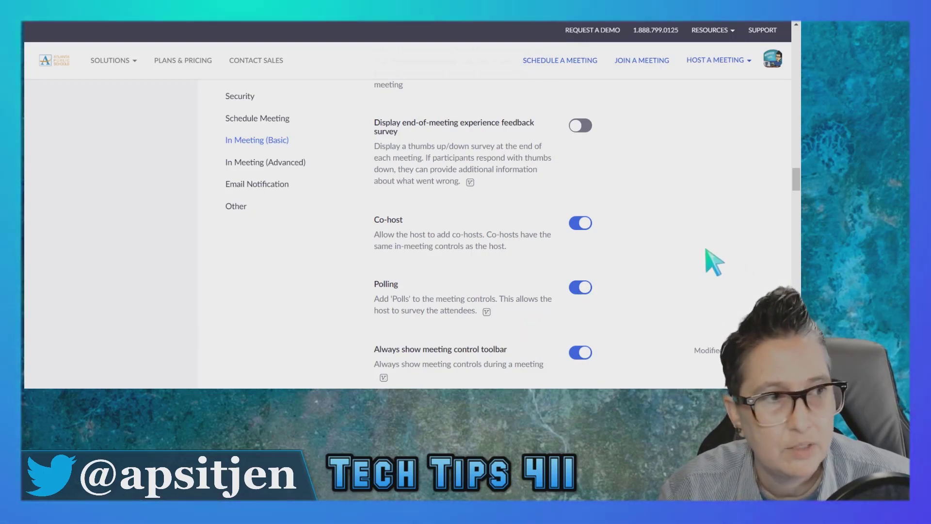
scroll(705, 249, "down", 1)
scroll(681, 262, "down", 1)
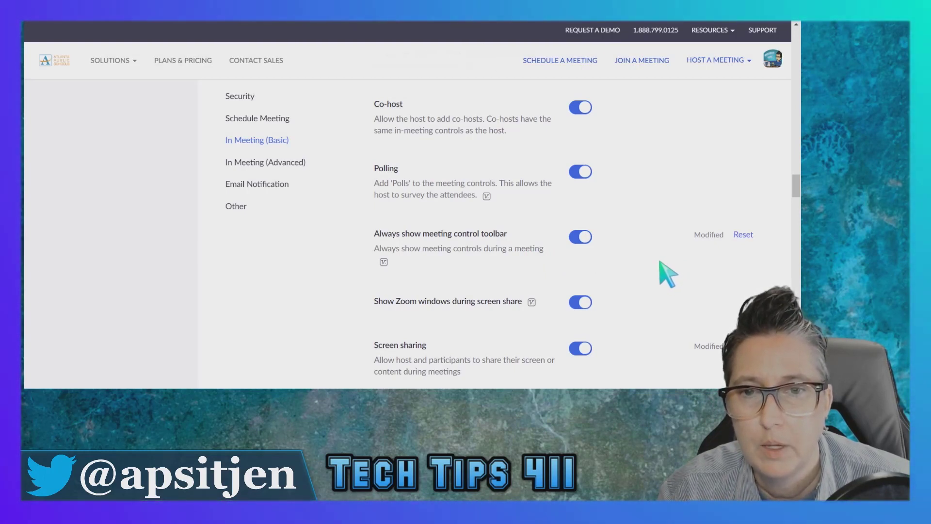
Step: Review the screen sharing, annotation and whiteboard permissions in the In Meeting (Basic) settings
scroll(665, 262, "down", 1)
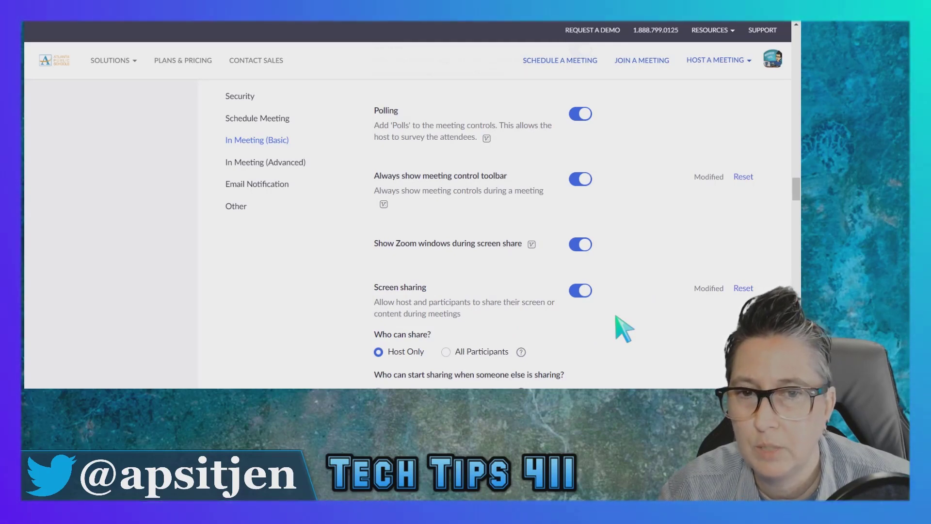
scroll(623, 325, "down", 4)
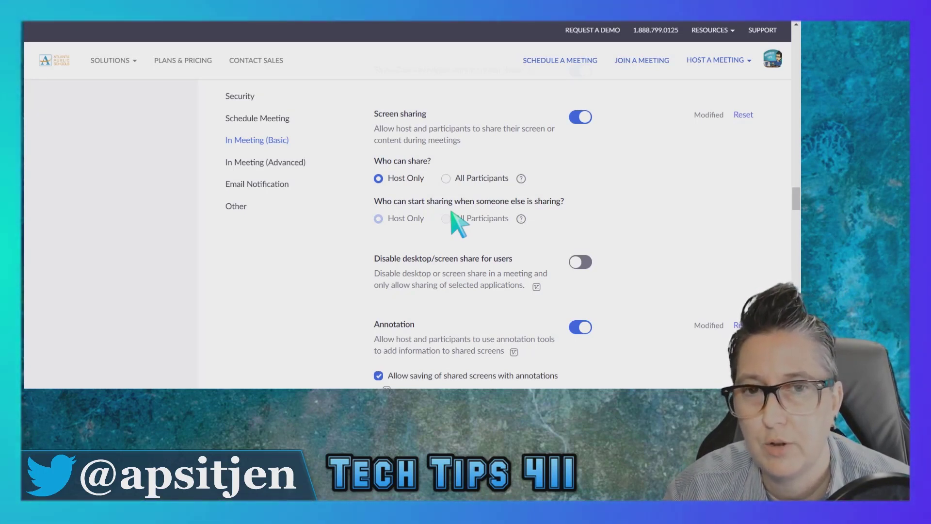
scroll(453, 216, "down", 1)
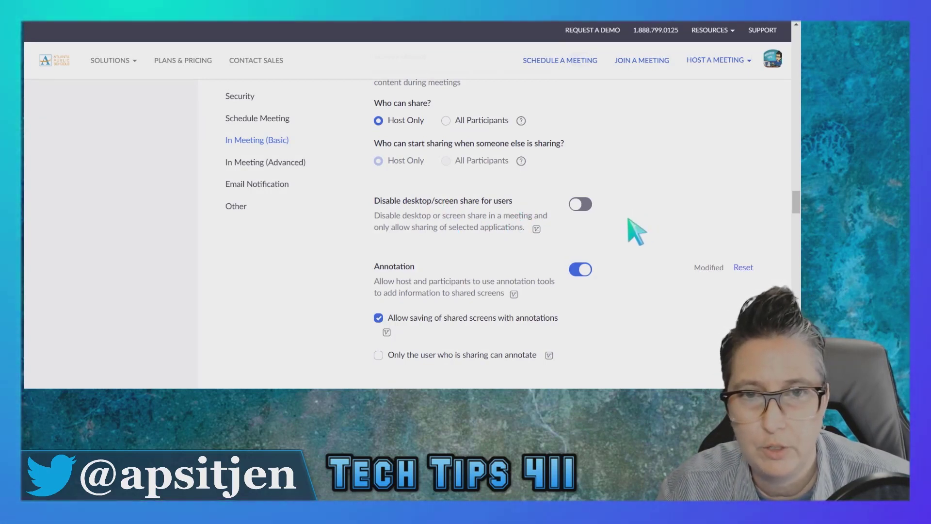
scroll(656, 219, "down", 2)
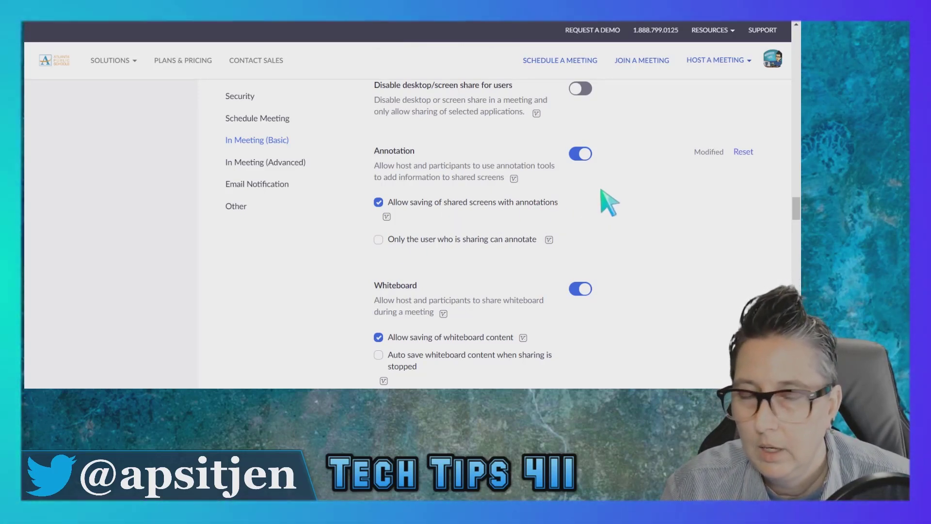
scroll(458, 272, "down", 1)
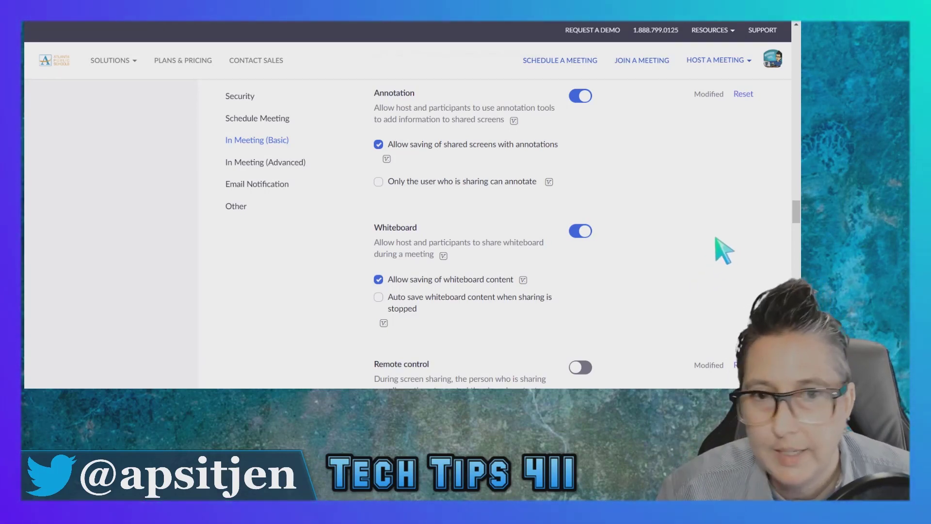
Step: Review the remaining In Meeting (Basic) settings, covering whiteboard, remote control, nonverbal feedback, reactions, rejoining, renaming and profile pictures
scroll(684, 221, "down", 1)
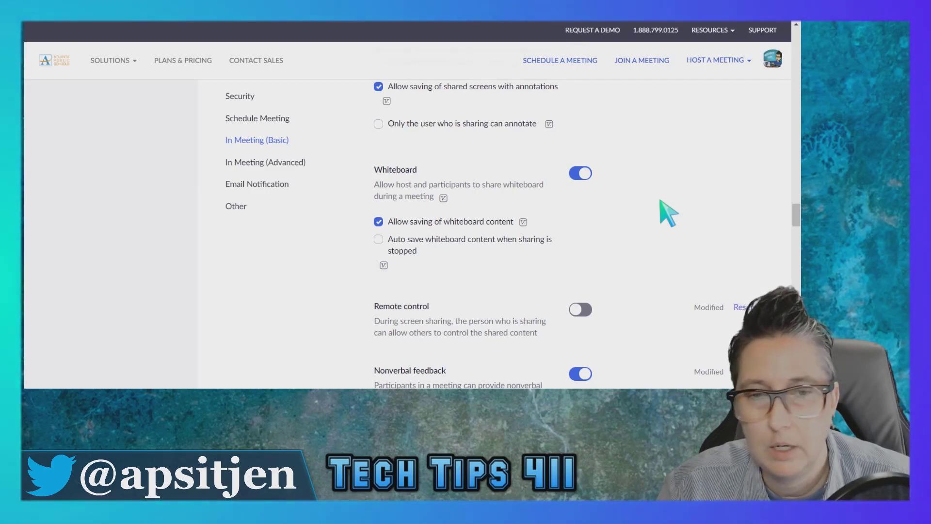
scroll(668, 214, "down", 3)
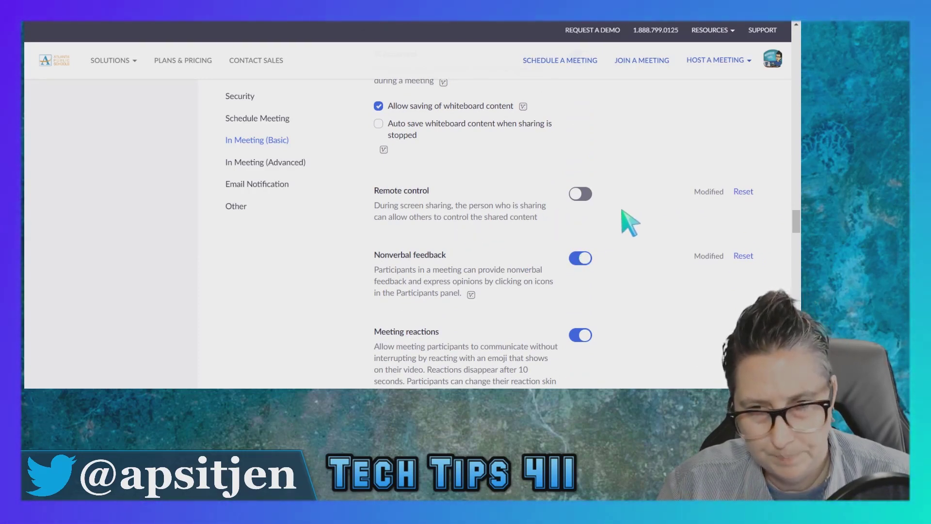
scroll(622, 211, "down", 1)
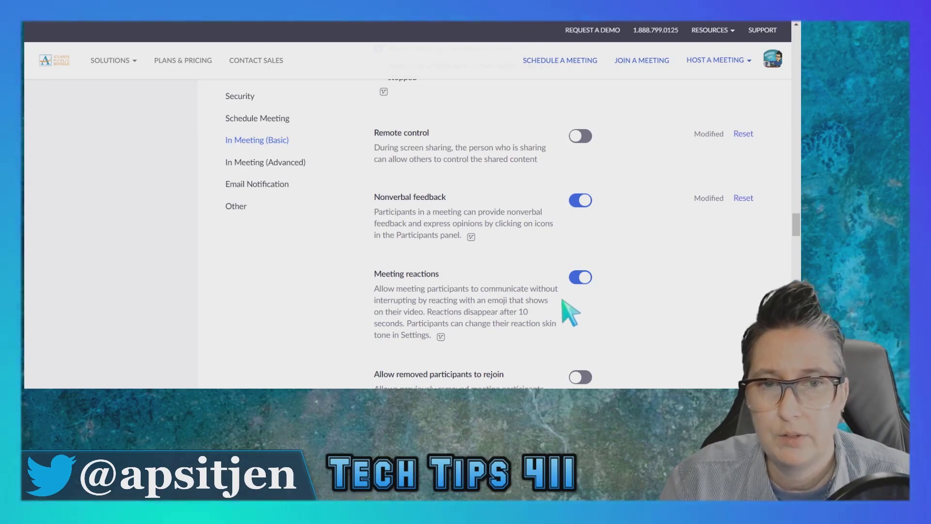
scroll(614, 310, "down", 1)
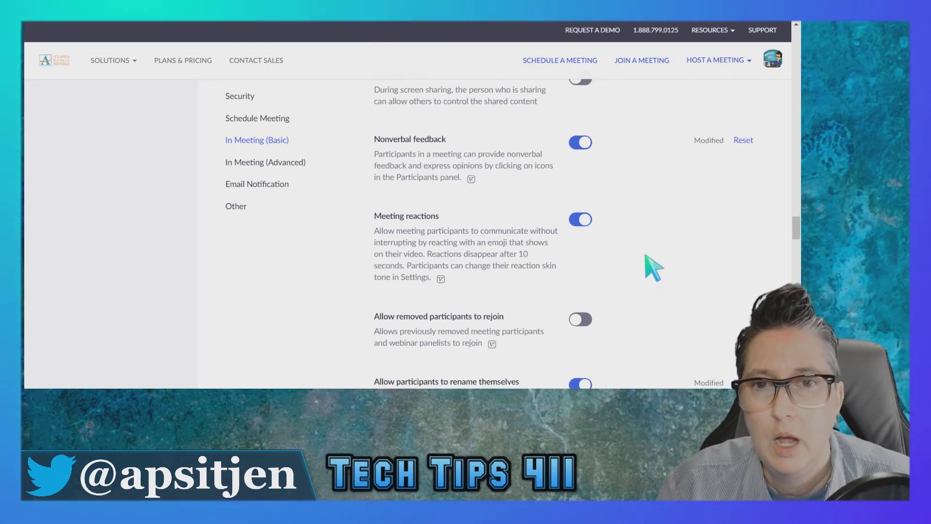
scroll(645, 254, "down", 1)
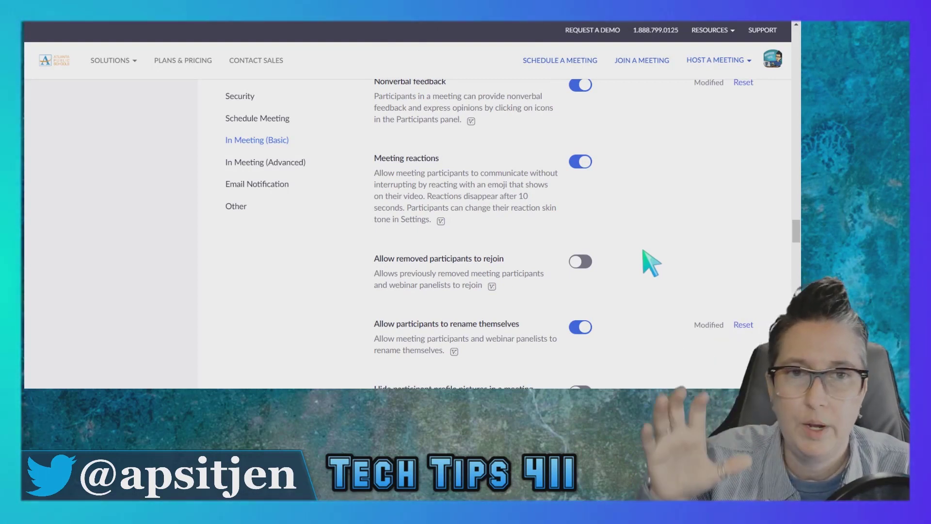
scroll(651, 263, "down", 1)
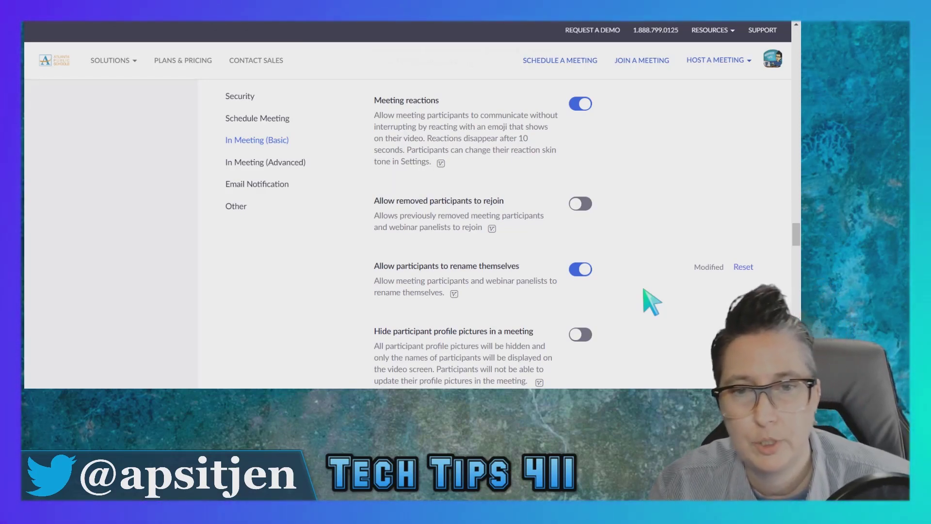
scroll(637, 254, "down", 2)
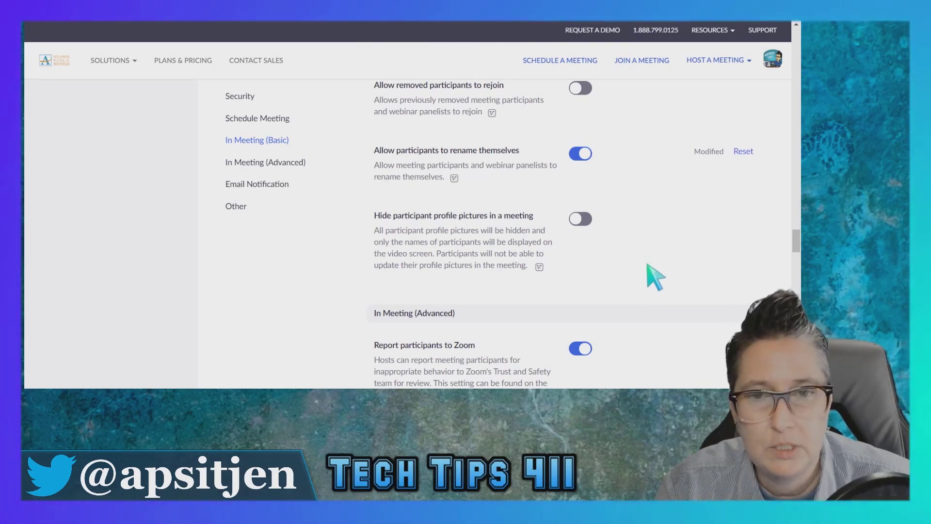
scroll(655, 277, "down", 4)
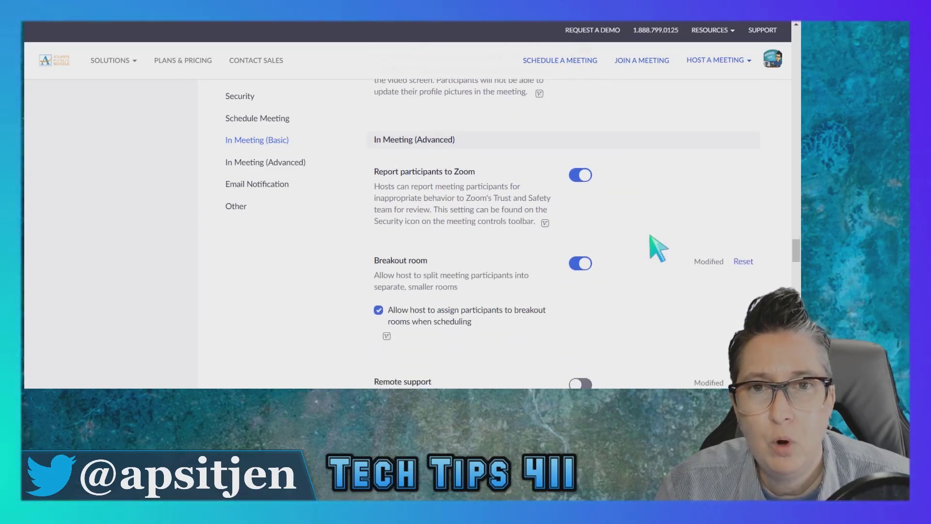
Step: Examine the In Meeting (Advanced) settings, covering breakout rooms, remote support, captions, interpretation, virtual background, guest identification, browser joining, live streaming and unmute permission
scroll(650, 237, "down", 1)
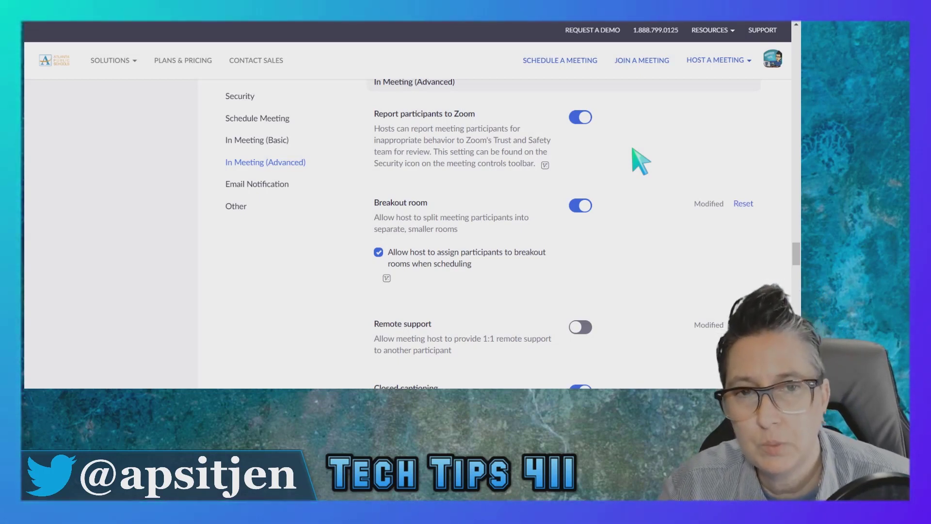
scroll(641, 196, "down", 1)
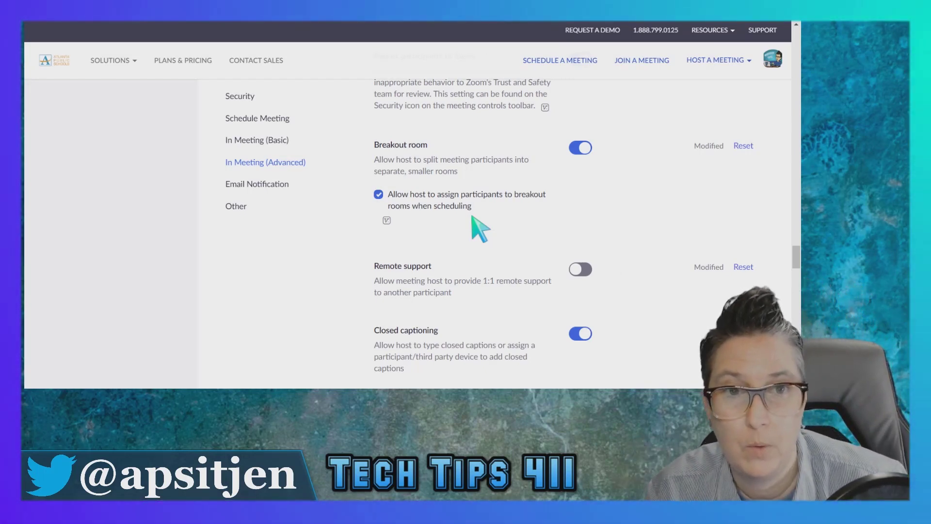
scroll(531, 240, "down", 3)
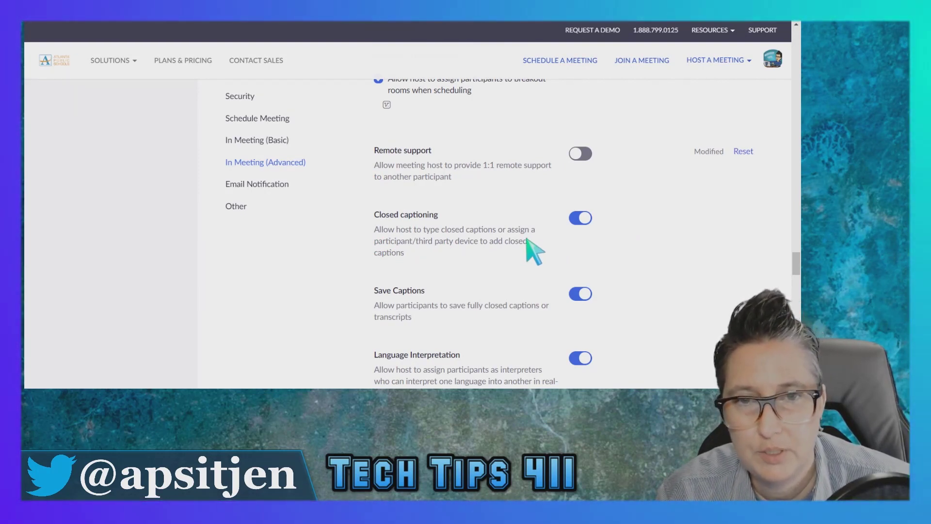
scroll(533, 250, "down", 1)
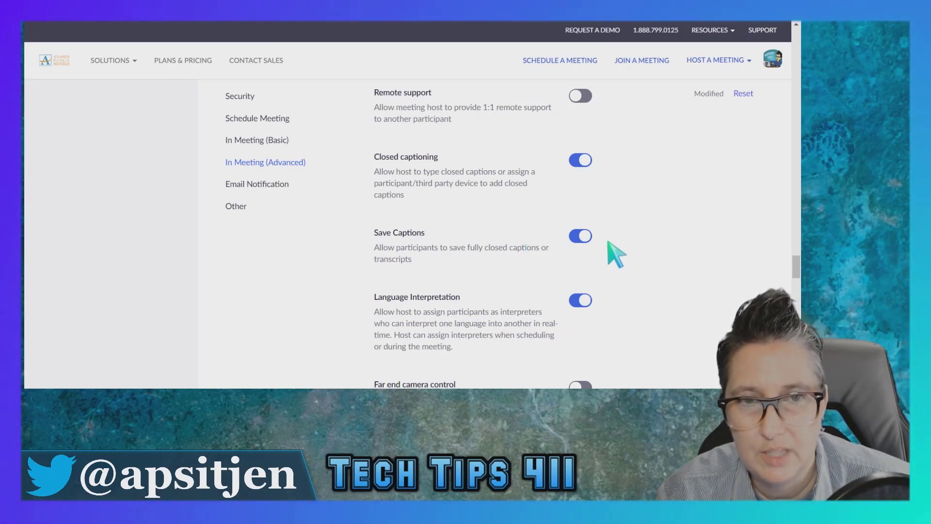
scroll(613, 253, "down", 3)
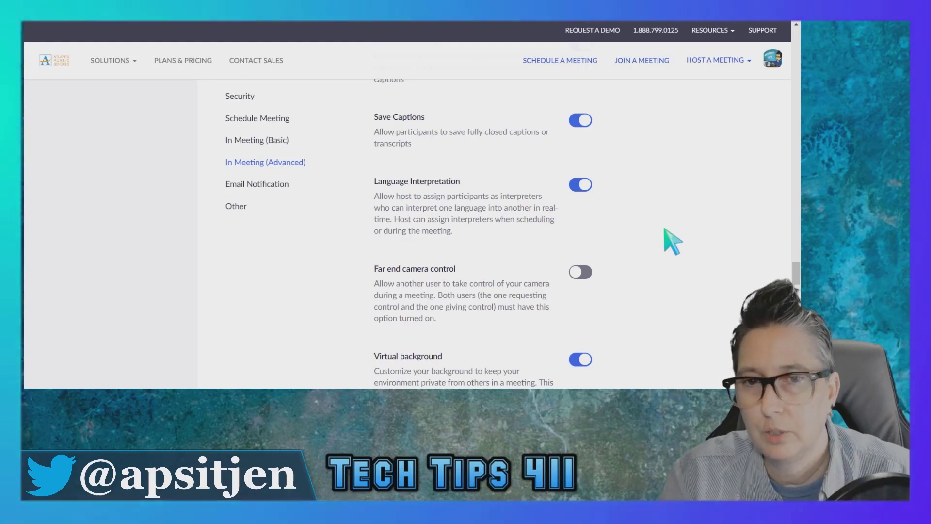
scroll(671, 240, "down", 3)
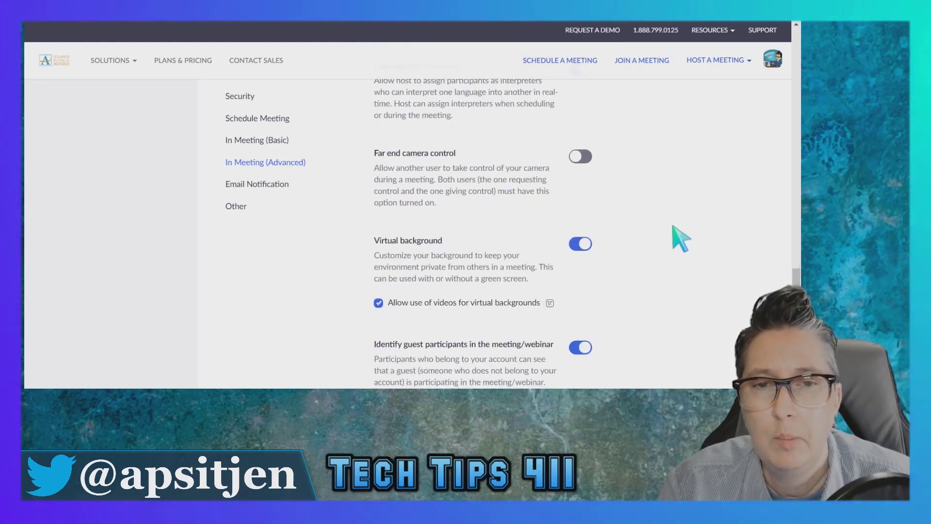
scroll(679, 223, "down", 1)
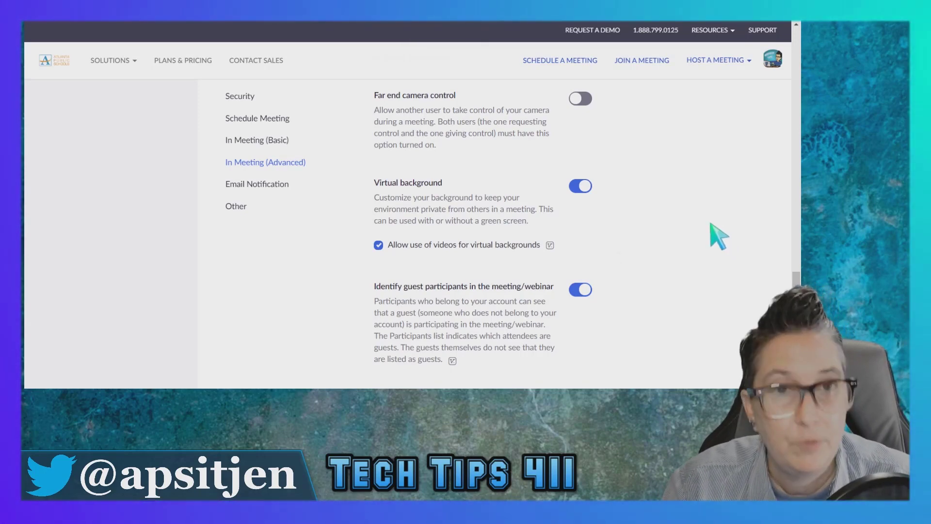
scroll(710, 224, "down", 3)
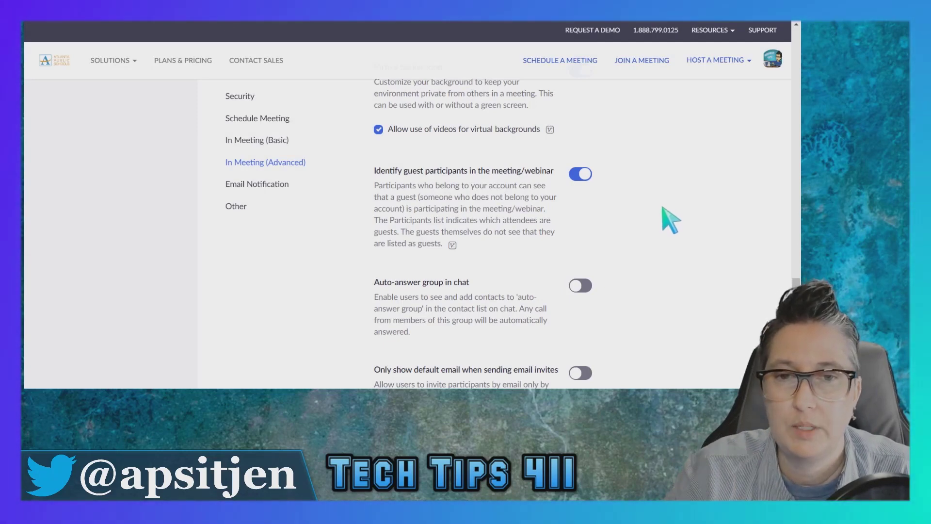
scroll(665, 218, "down", 8)
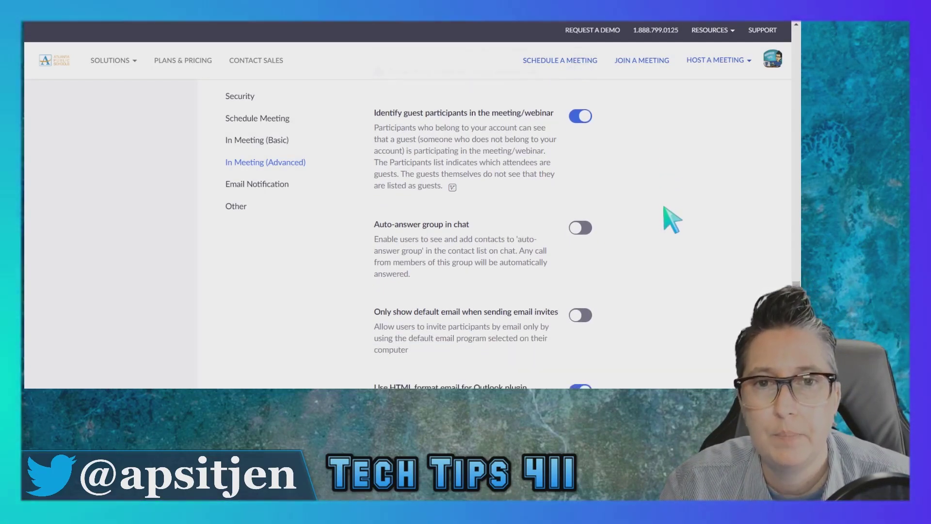
scroll(656, 271, "down", 1)
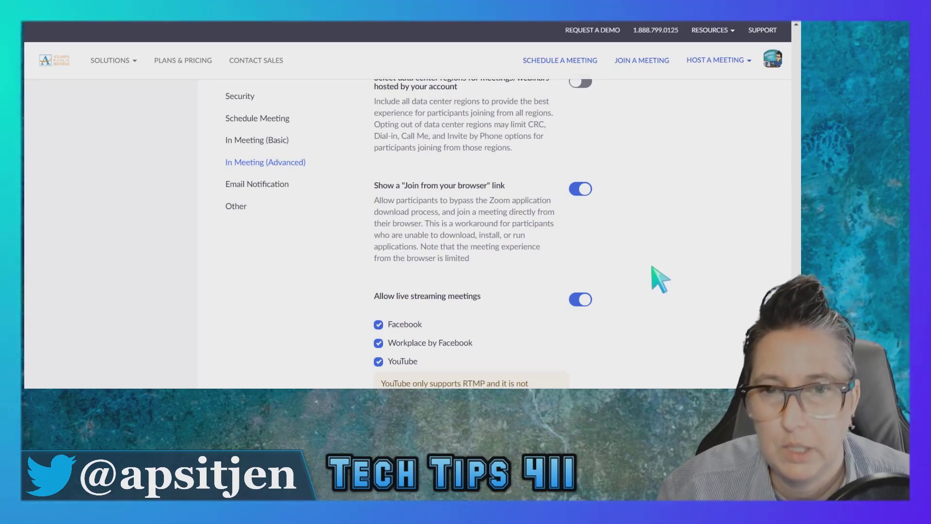
scroll(655, 266, "down", 3)
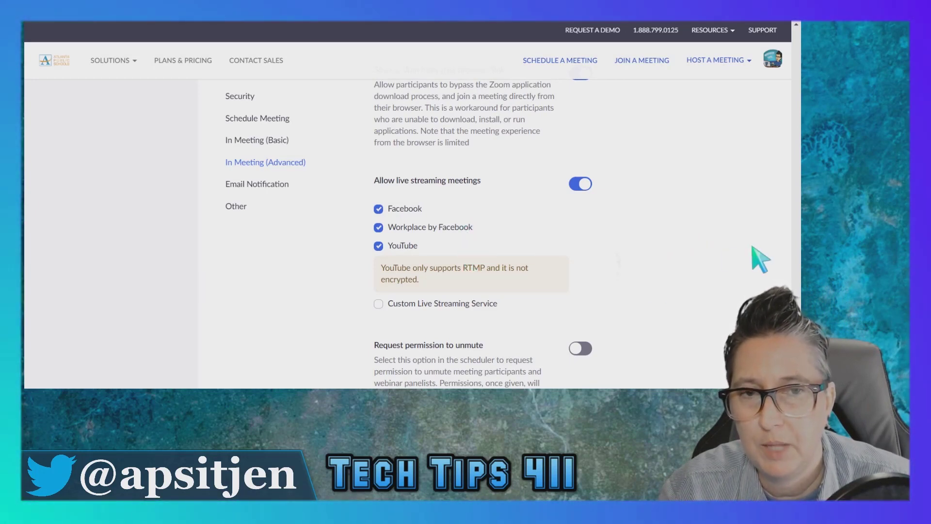
scroll(719, 259, "down", 2)
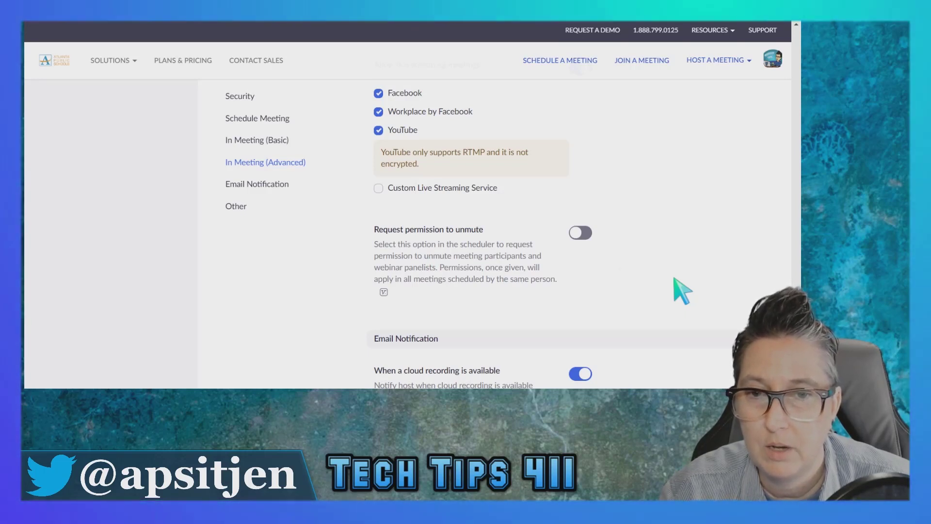
Step: Regenerate the Integration Authentication key and secret in the Other section of the meeting settings
scroll(682, 291, "down", 3)
scroll(682, 291, "down", 7)
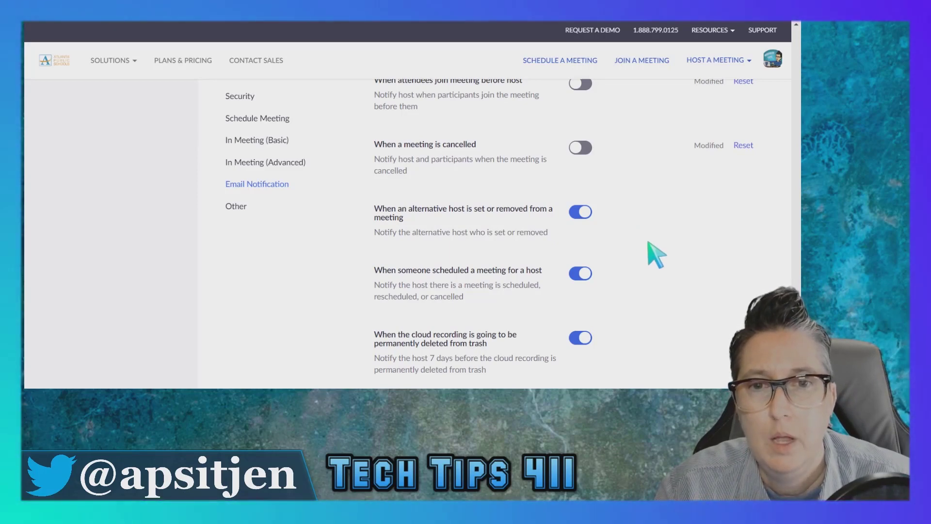
left_click(410, 359)
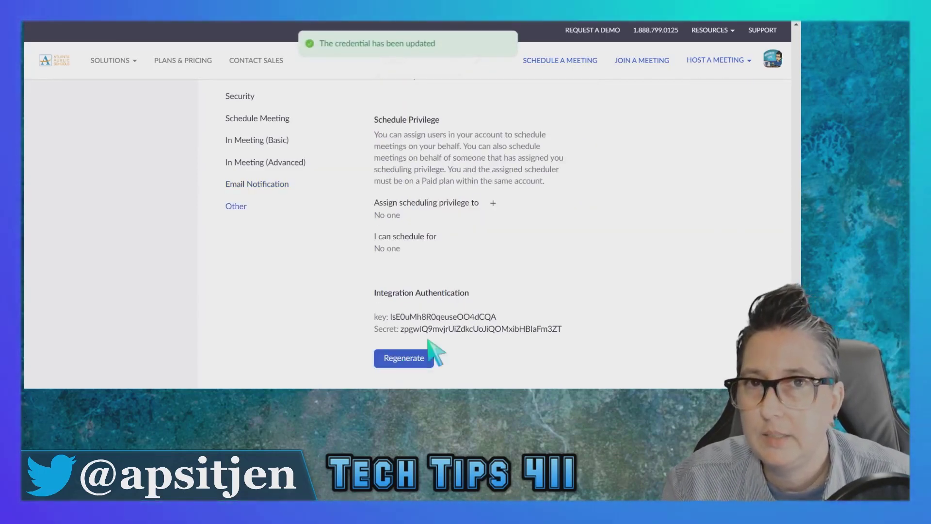
scroll(426, 349, "up", 10)
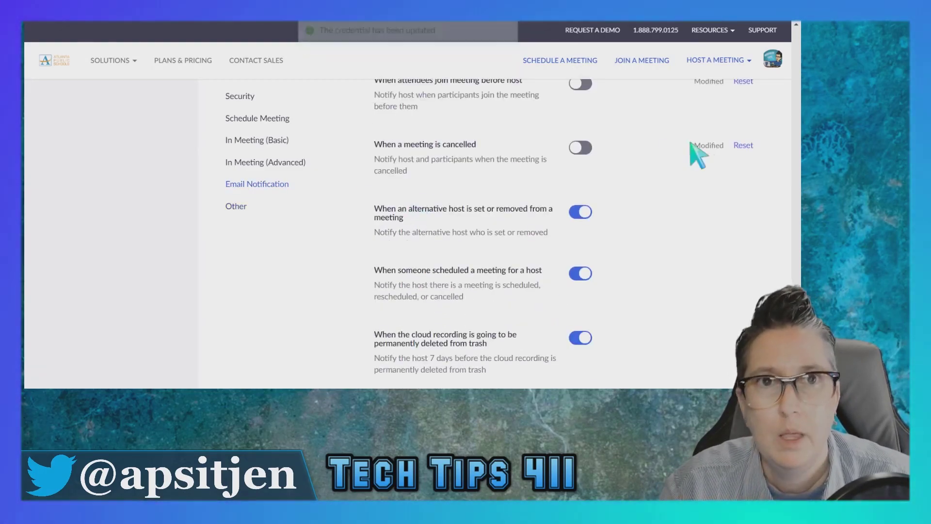
Step: Start scheduling a meeting with the topic Google Classroom Training and set its date to 07/24/2020
left_click(574, 61)
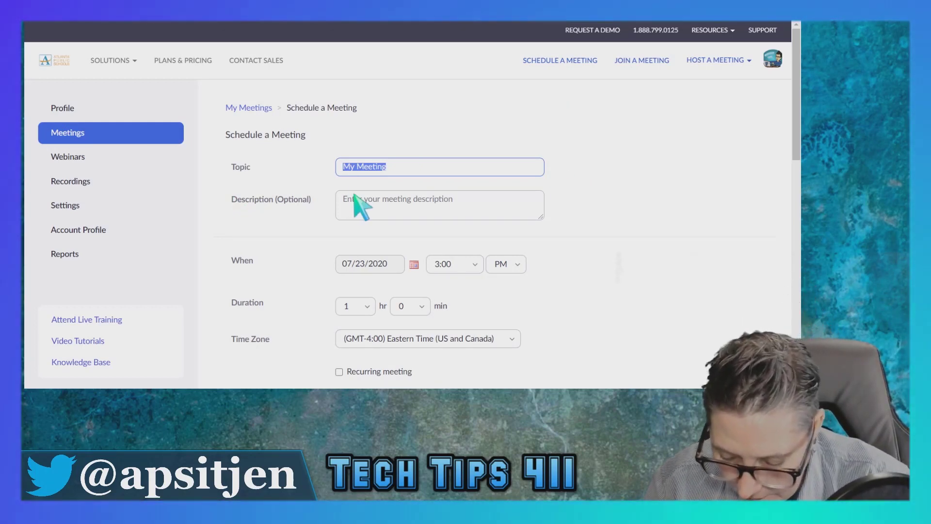
type("Google Classroom Training")
left_click(410, 213)
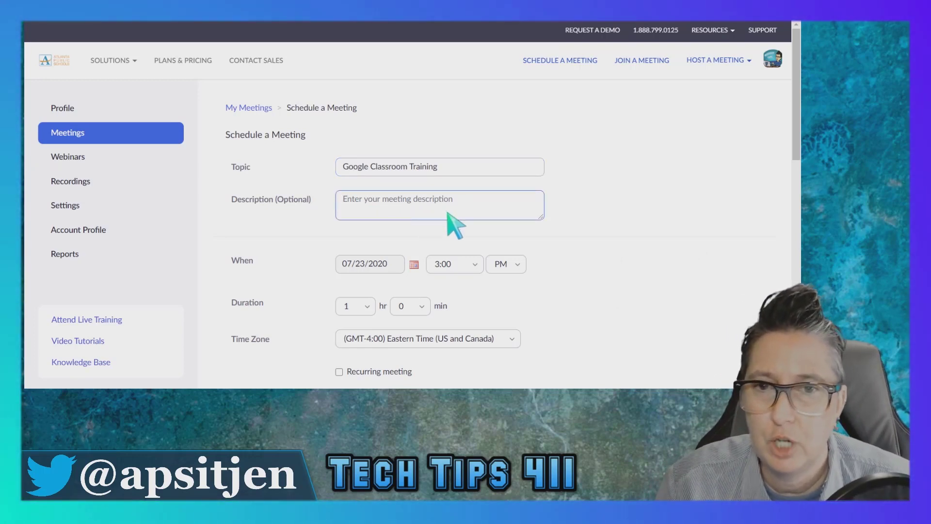
left_click(413, 264)
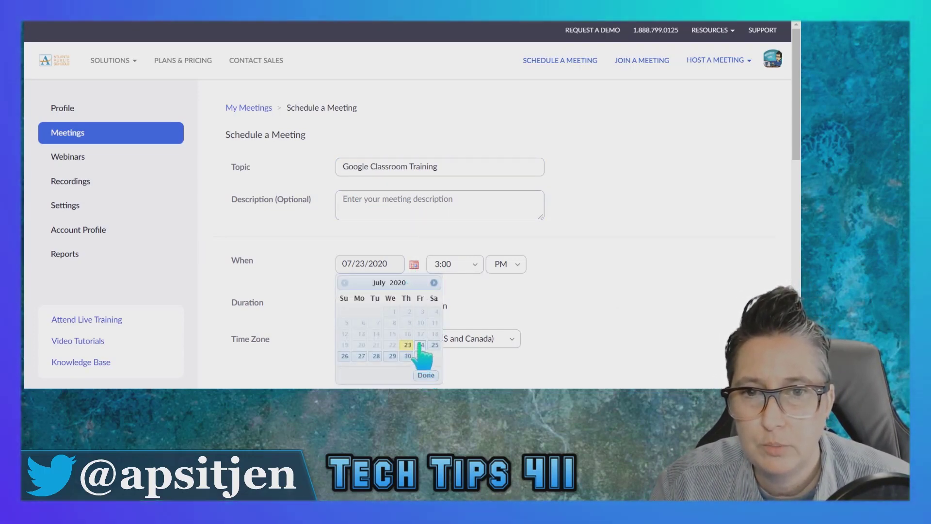
left_click(421, 344)
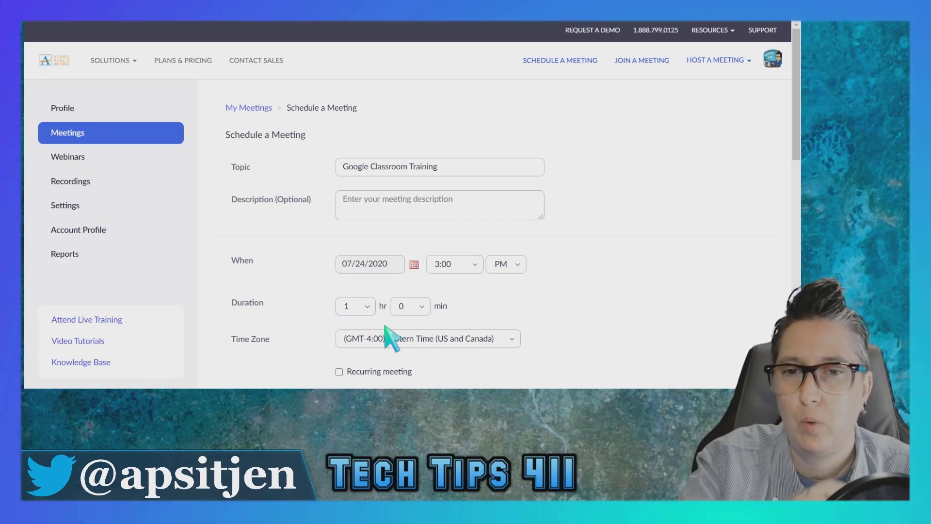
Step: Try a partial entry under Alternative Hosts, clear it and save the Google Classroom Training meeting
scroll(385, 310, "down", 1)
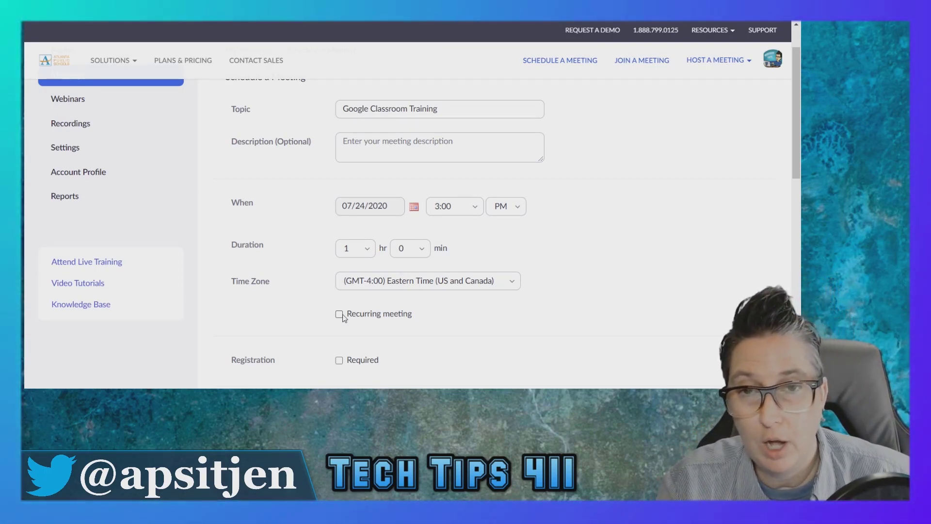
scroll(674, 303, "down", 7)
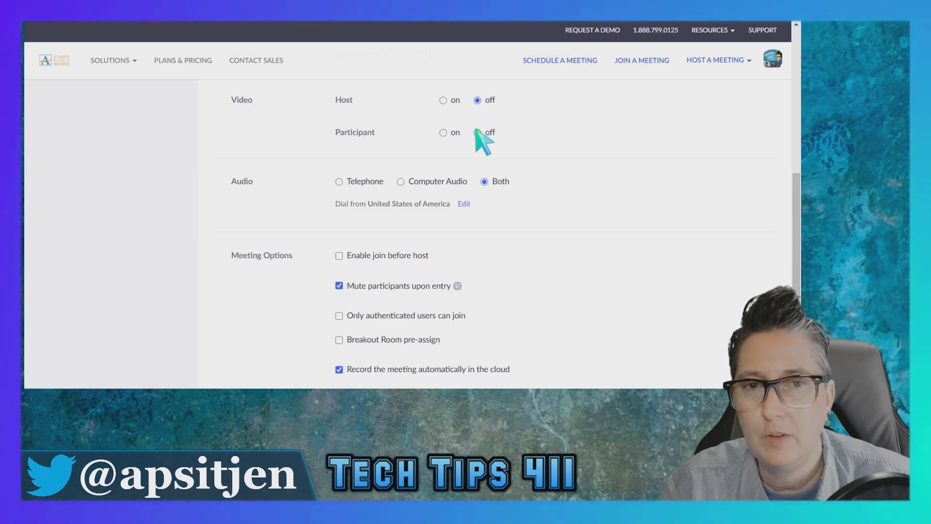
scroll(461, 216, "down", 1)
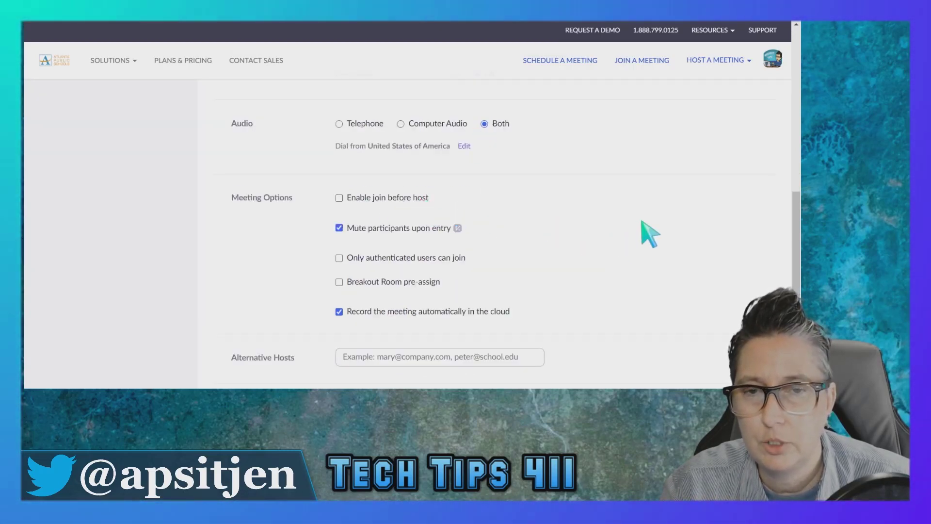
mouse_move(463, 231)
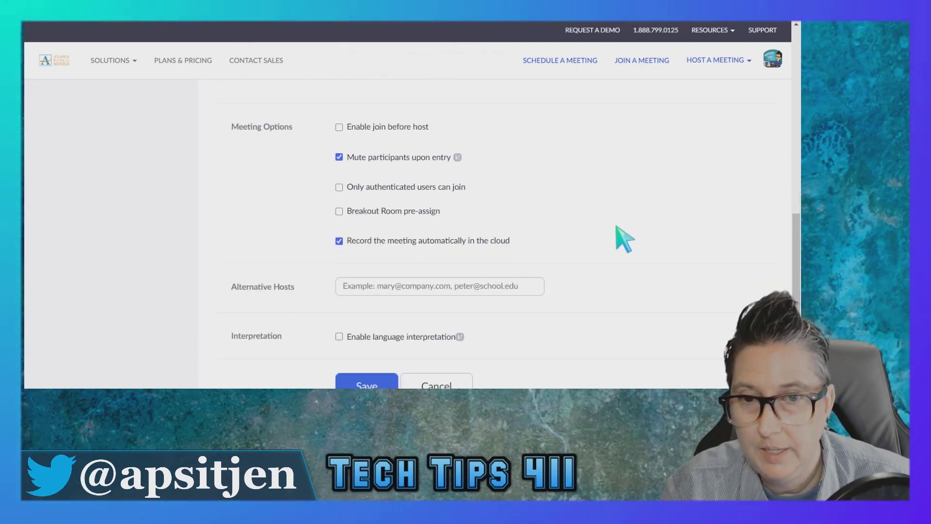
scroll(354, 210, "down", 1)
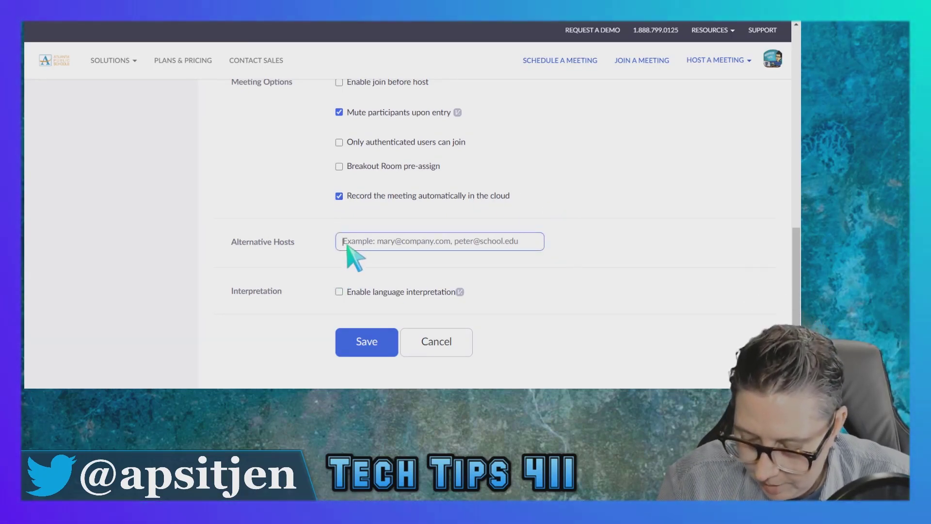
type("psk")
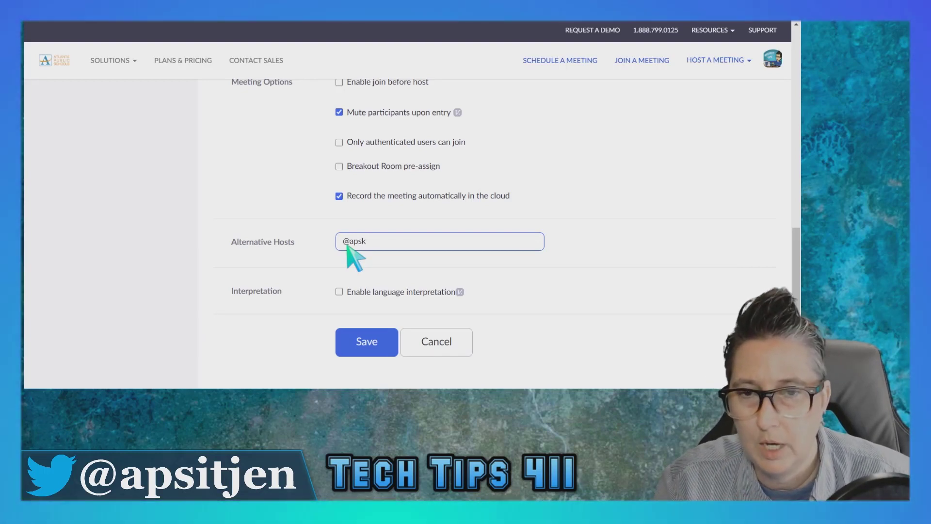
key("BackSpace")
key("BackSpace")
key("BackSpace")
key("BackSpace")
key("BackSpace")
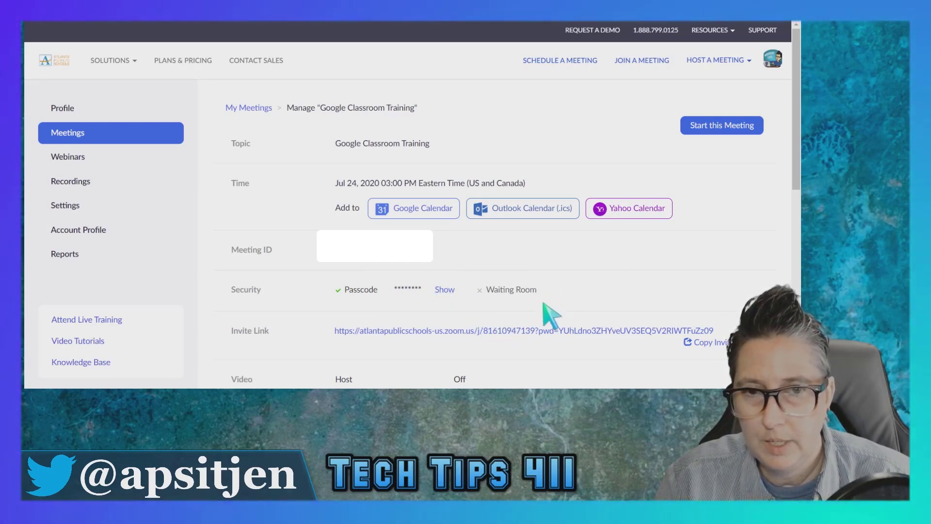
Step: View the Google Classroom Training meeting's invitation, highlight its join link, close it without copying and review the meeting details
scroll(470, 326, "down", 2)
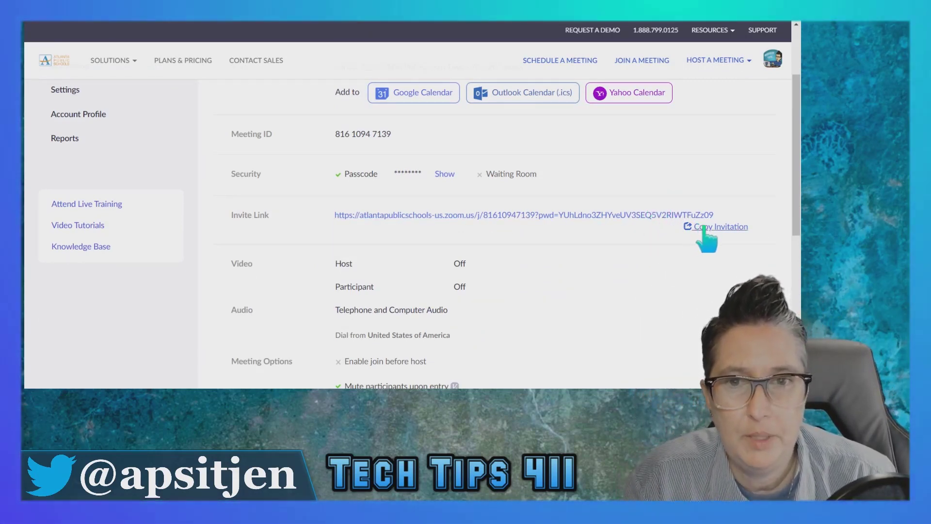
left_click(702, 228)
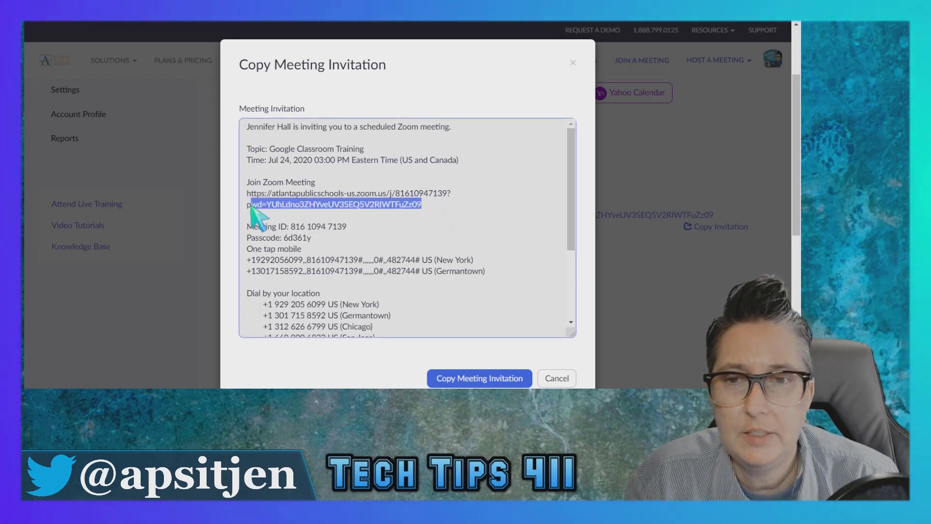
left_click_drag(252, 206, 241, 196)
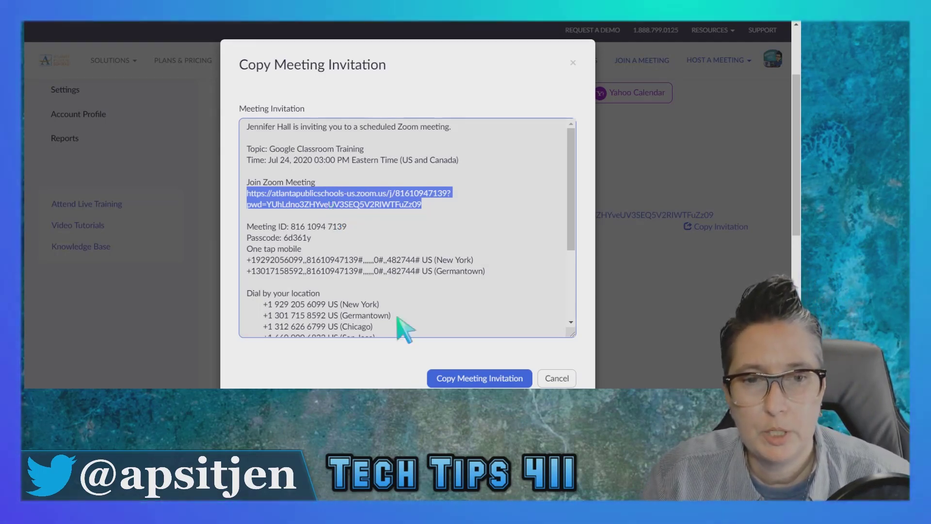
left_click(556, 378)
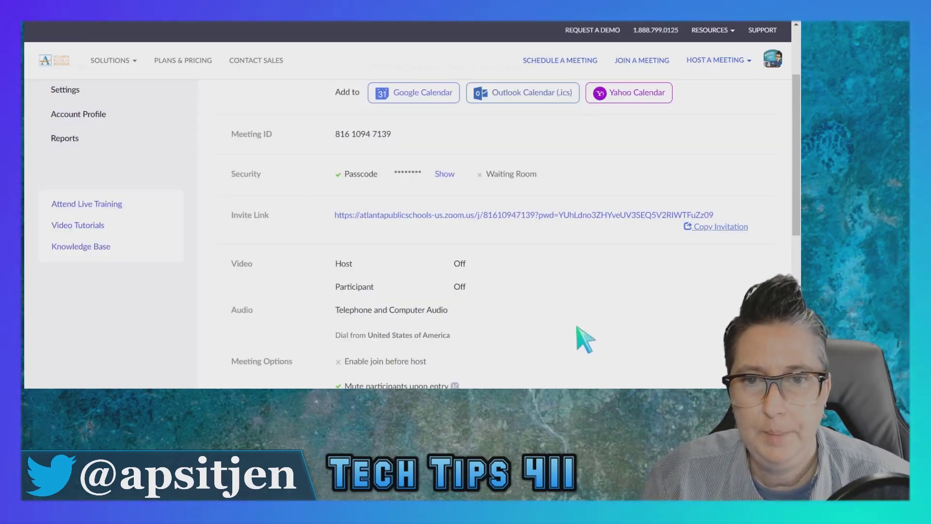
scroll(577, 315, "down", 4)
scroll(507, 272, "up", 3)
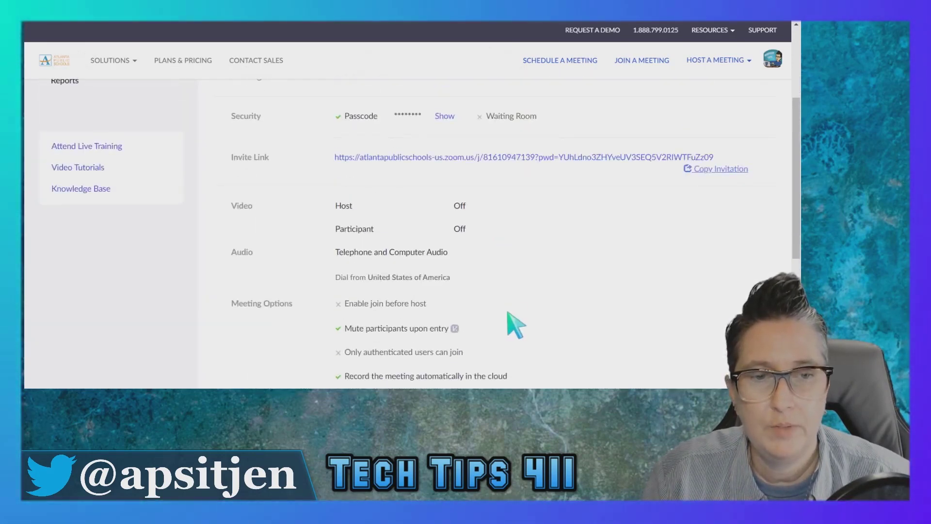
scroll(514, 344, "down", 2)
scroll(528, 349, "up", 5)
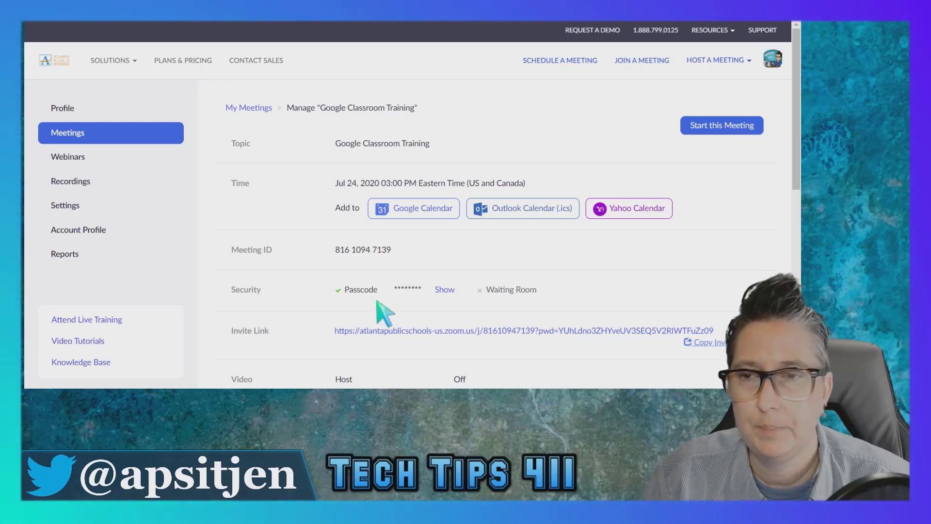
Step: Review the account's recordings, looking through the local recordings list and returning to the cloud recordings
left_click(71, 159)
left_click(64, 182)
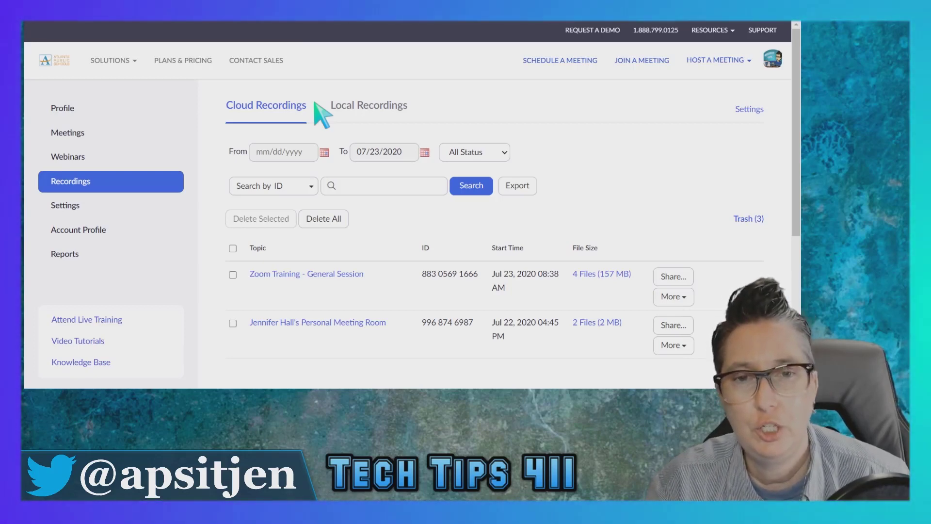
left_click(384, 111)
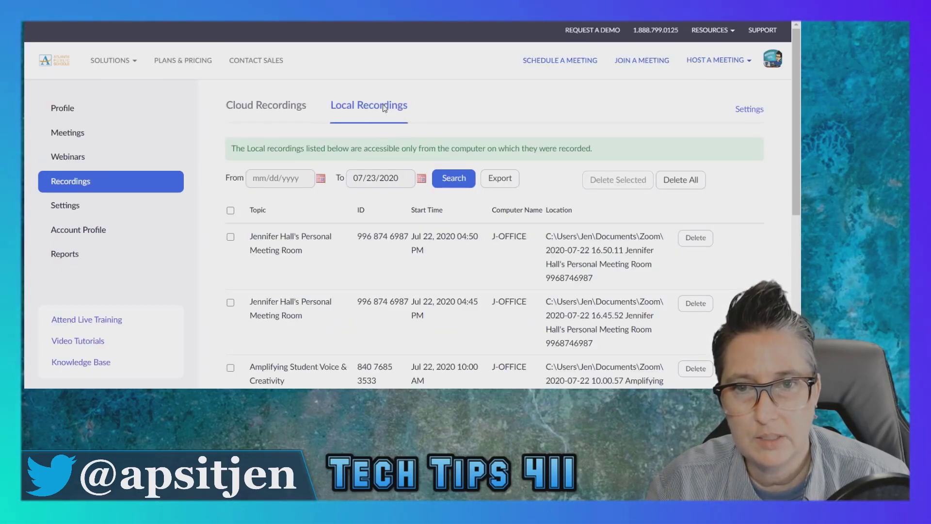
scroll(534, 313, "down", 6)
scroll(516, 312, "up", 2)
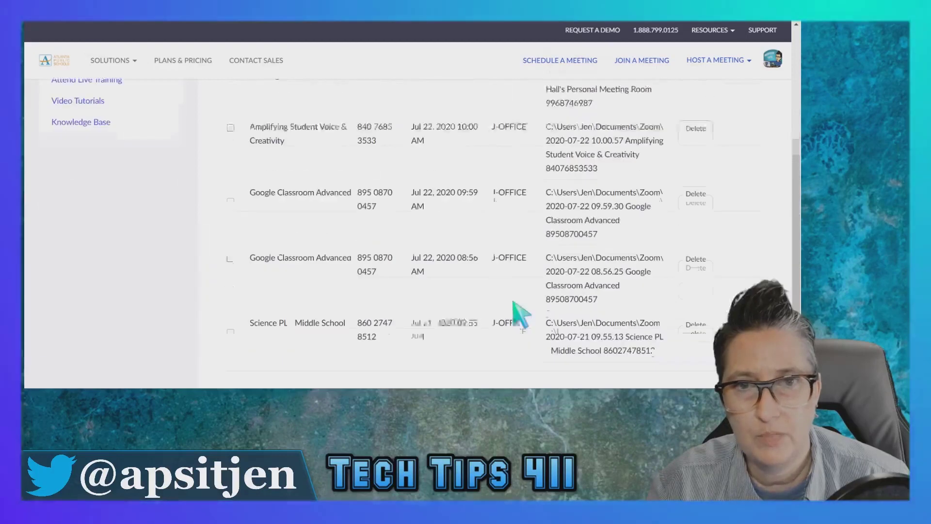
scroll(514, 303, "up", 4)
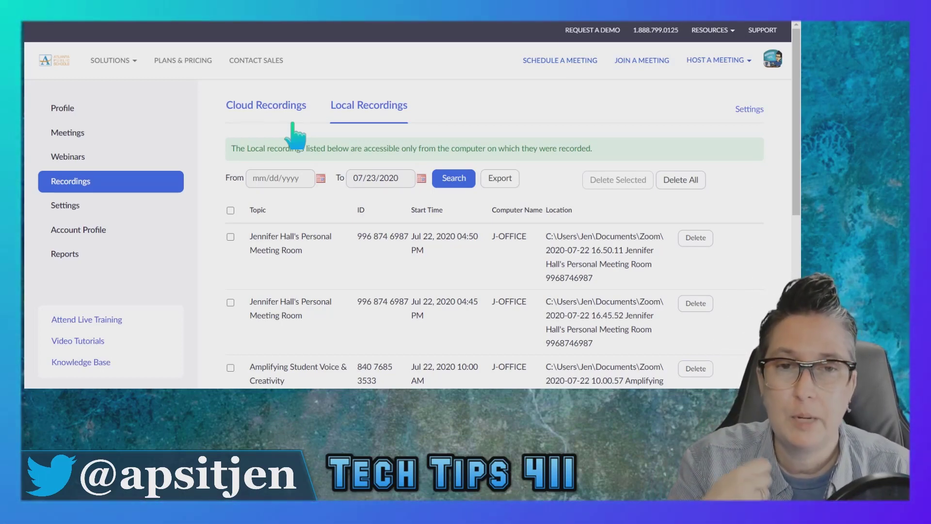
left_click(279, 106)
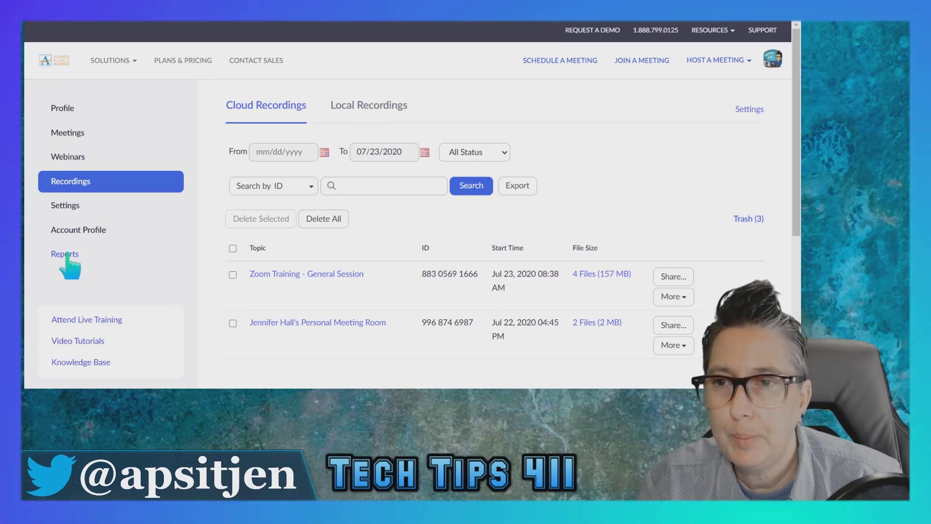
Step: Open the Usage report for past meetings and bring its Duration and Participants columns into view
left_click(69, 254)
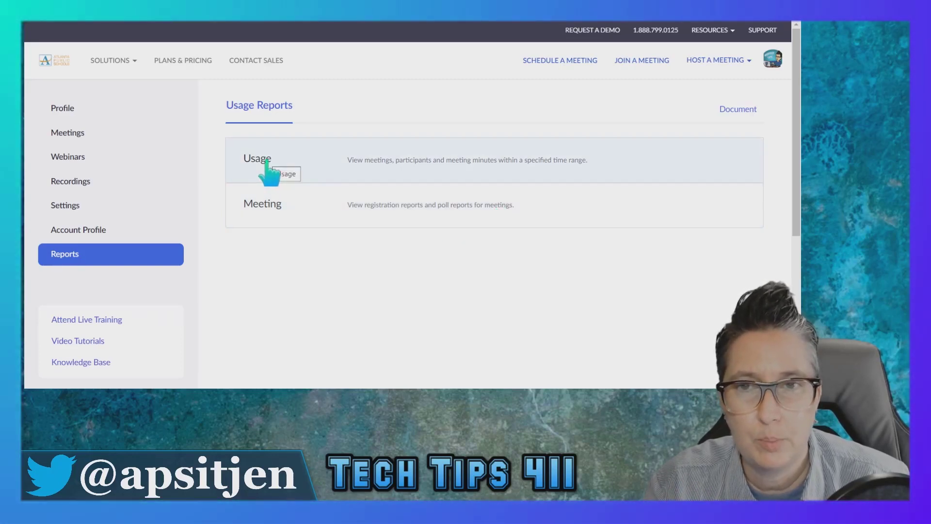
left_click(267, 165)
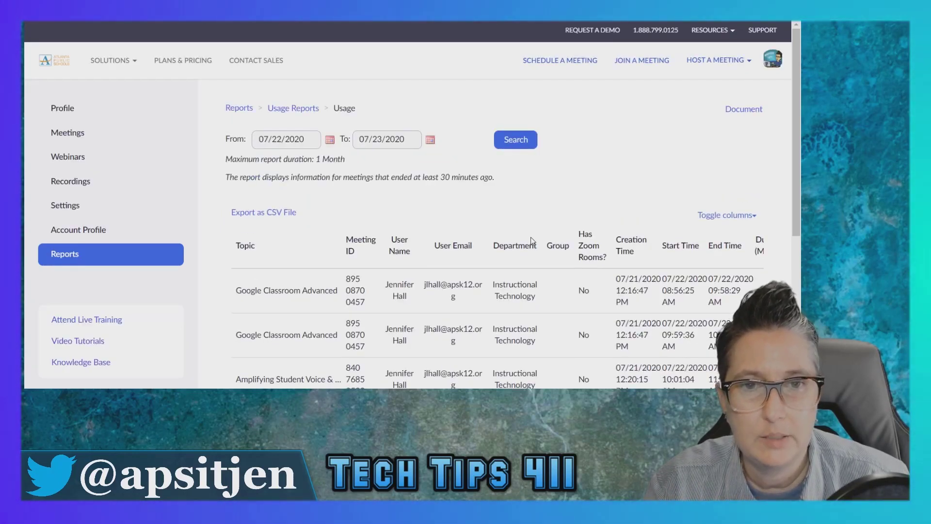
scroll(537, 250, "down", 3)
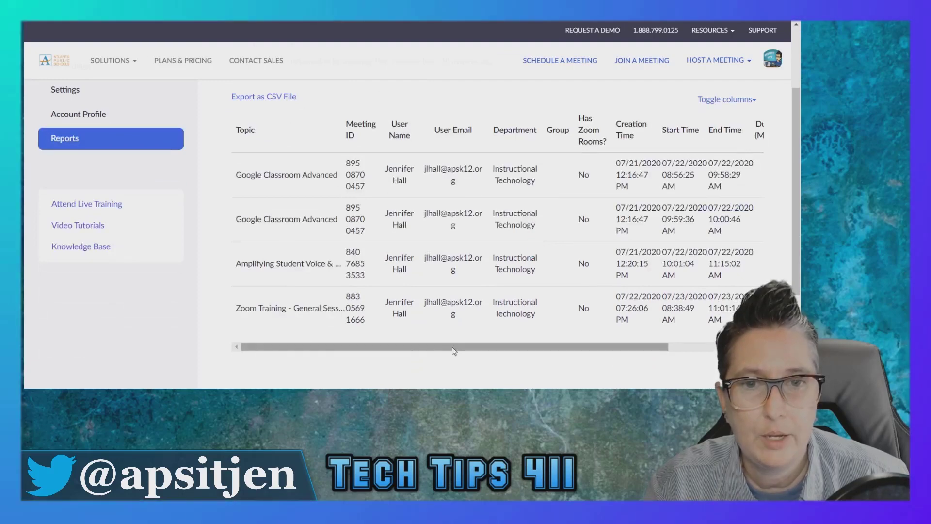
left_click_drag(571, 347, 666, 350)
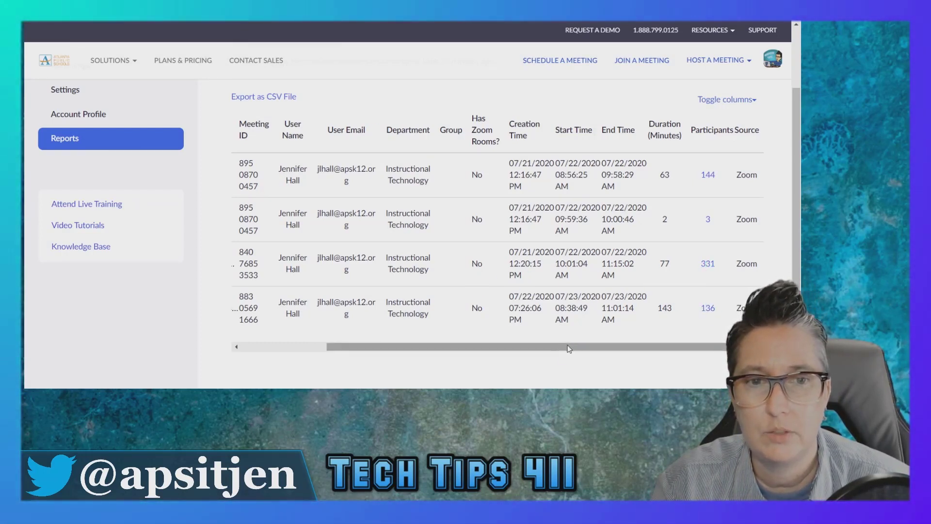
left_click_drag(568, 348, 635, 355)
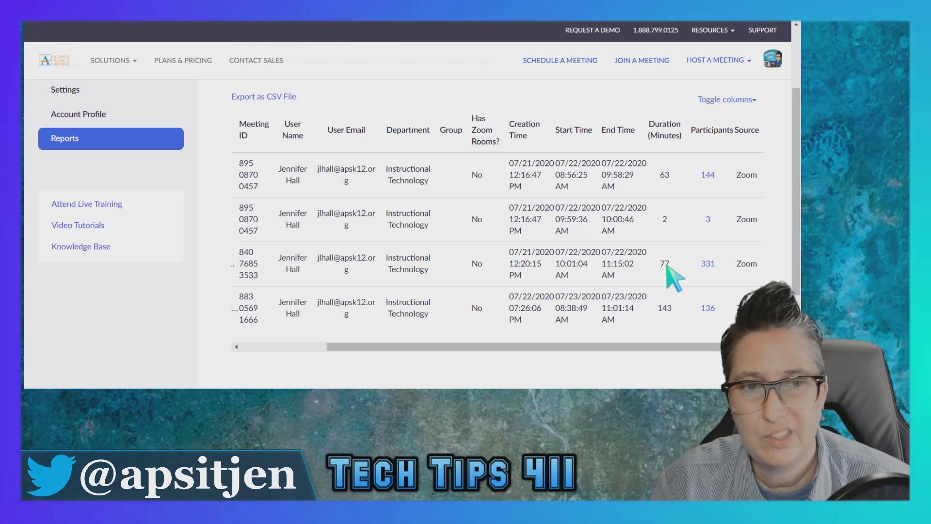
Step: Open the participant list of the 77-minute meeting in the Usage report and show unique users only
left_click(709, 264)
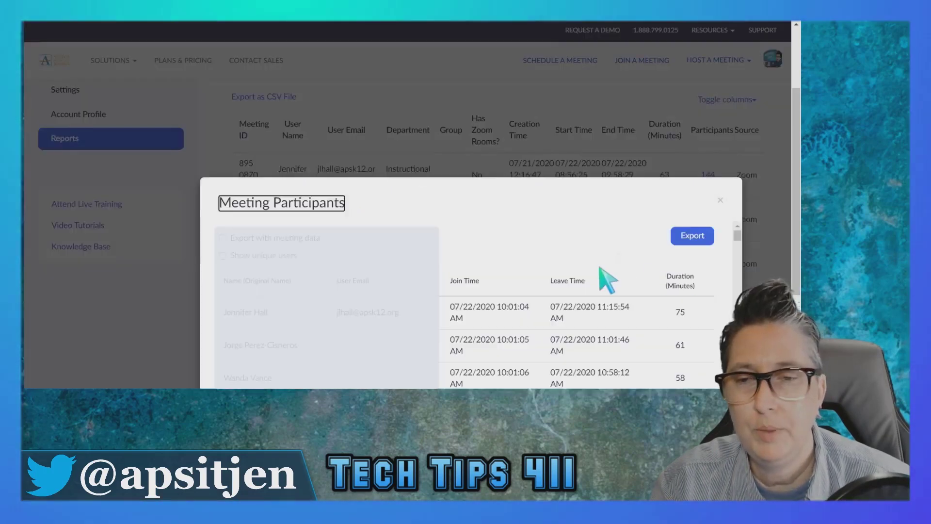
scroll(508, 282, "down", 3)
scroll(577, 286, "up", 3)
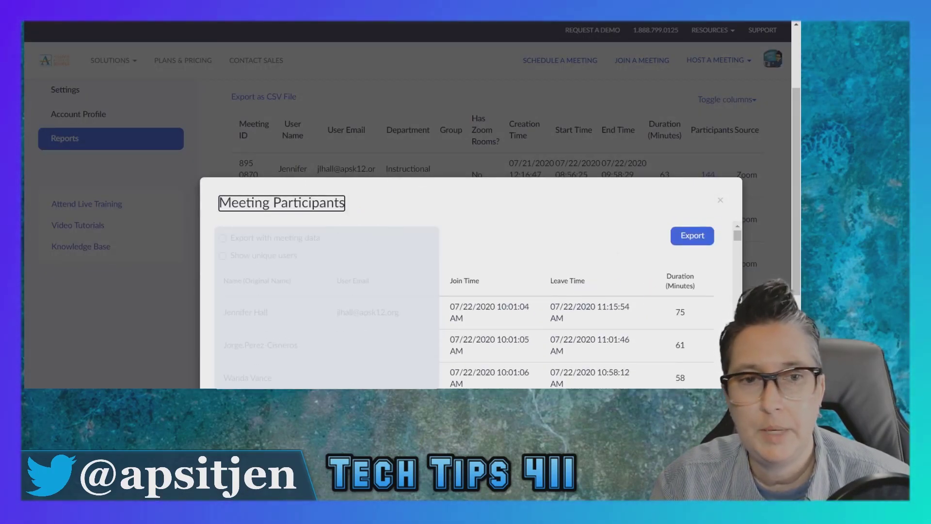
scroll(715, 334, "down", 1)
scroll(715, 333, "up", 1)
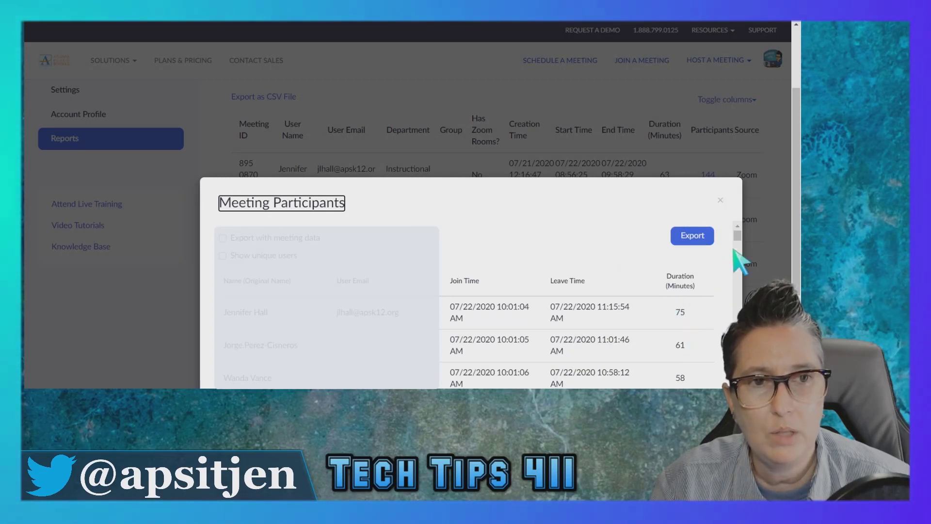
mouse_move(737, 236)
left_mouse_down()
mouse_move(736, 283)
mouse_move(736, 228)
left_mouse_up()
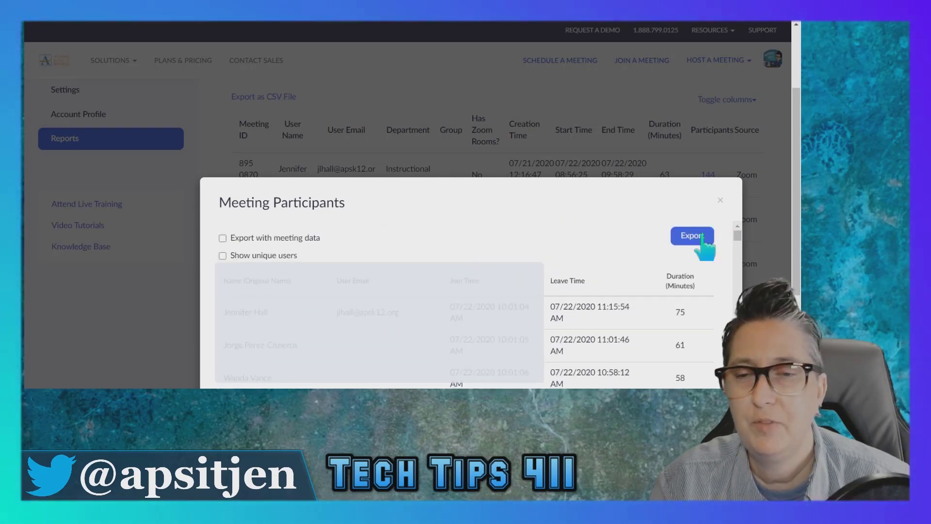
left_click(222, 255)
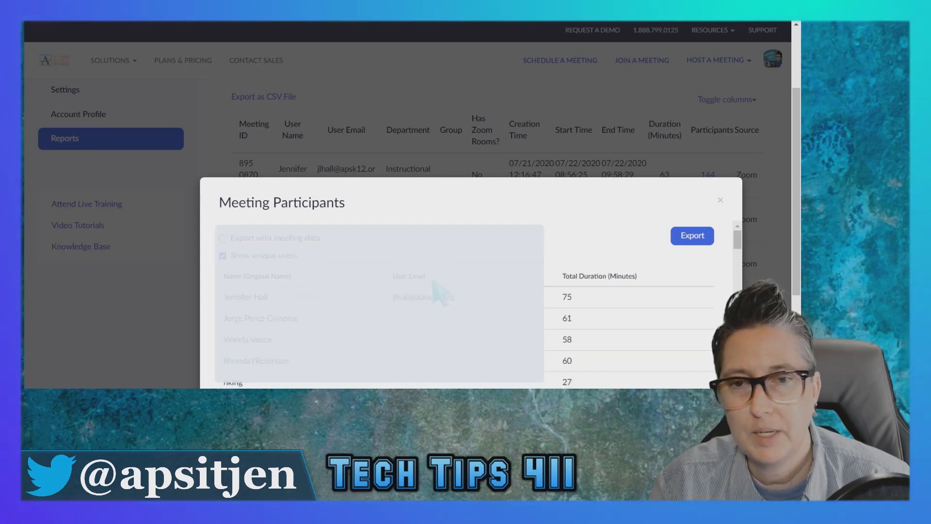
Step: Look through the unique participants' total durations and close the participant list
scroll(663, 346, "down", 10)
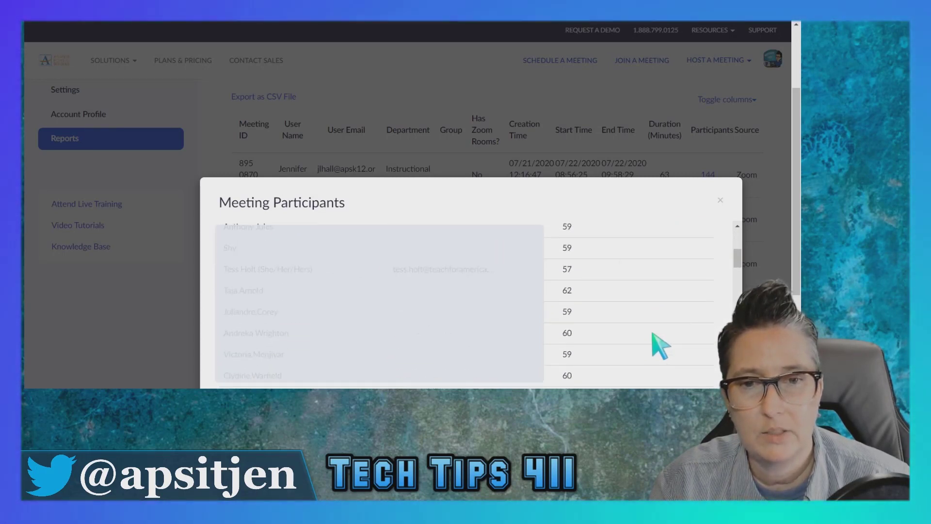
scroll(658, 347, "down", 10)
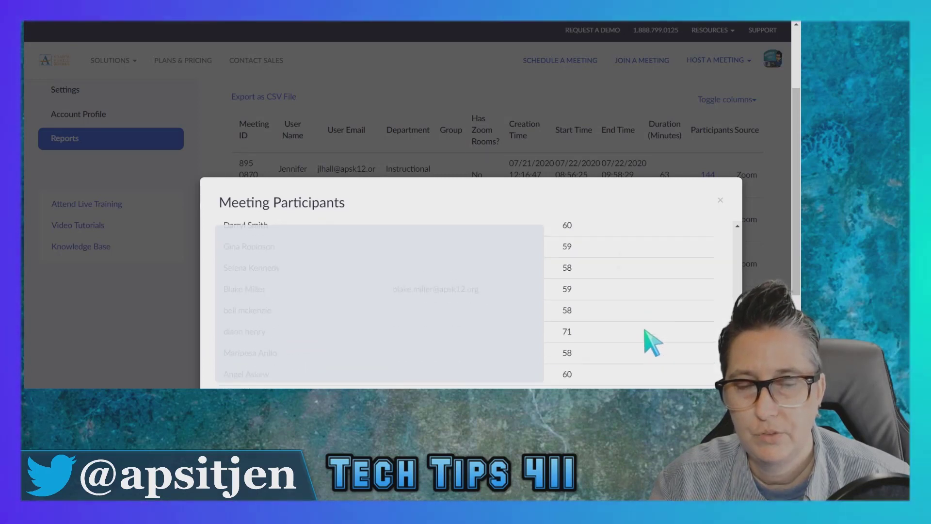
scroll(654, 345, "down", 10)
scroll(647, 342, "down", 10)
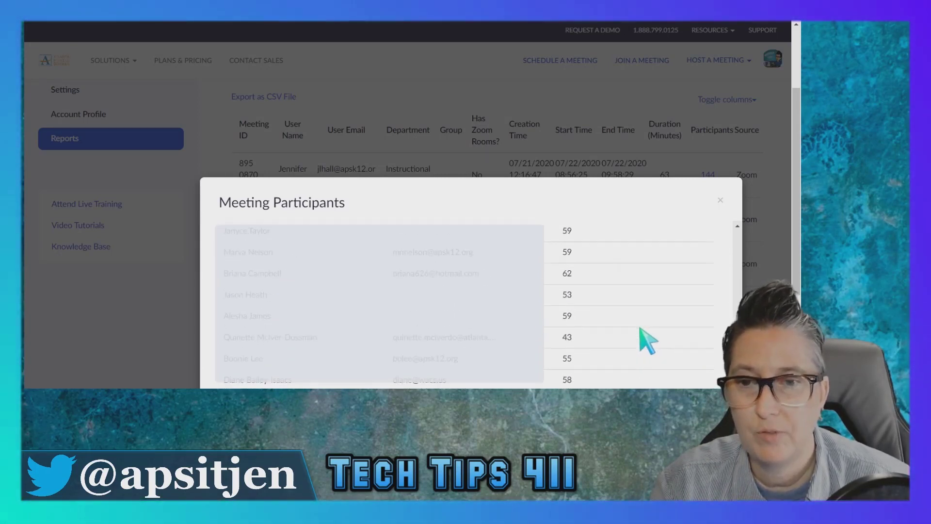
scroll(645, 342, "down", 10)
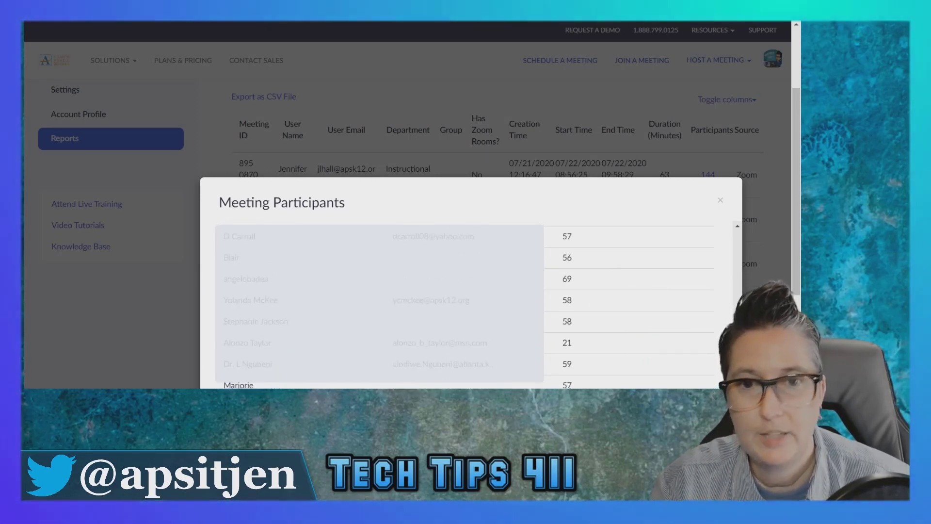
scroll(707, 344, "down", 10)
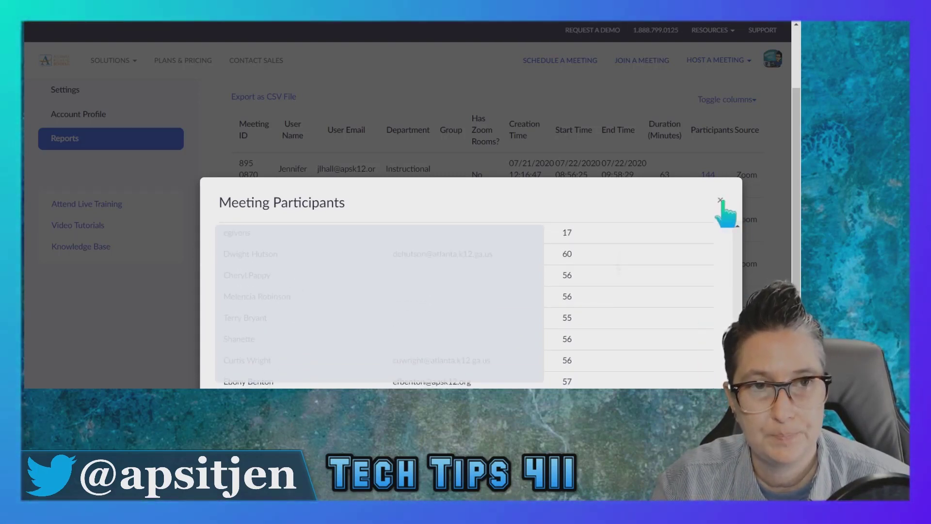
left_click(719, 201)
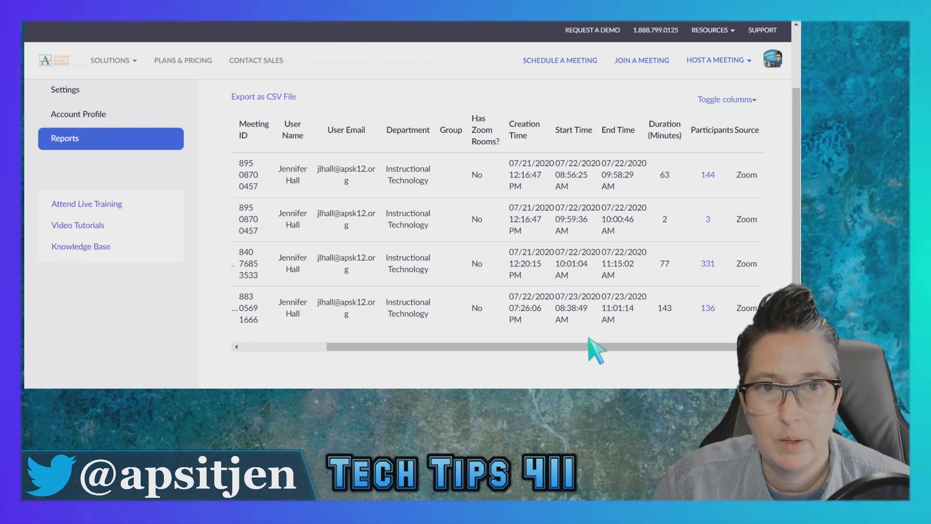
Step: Switch from the web portal to the Zoom desktop client's home screen and open its settings
scroll(596, 349, "up", 3)
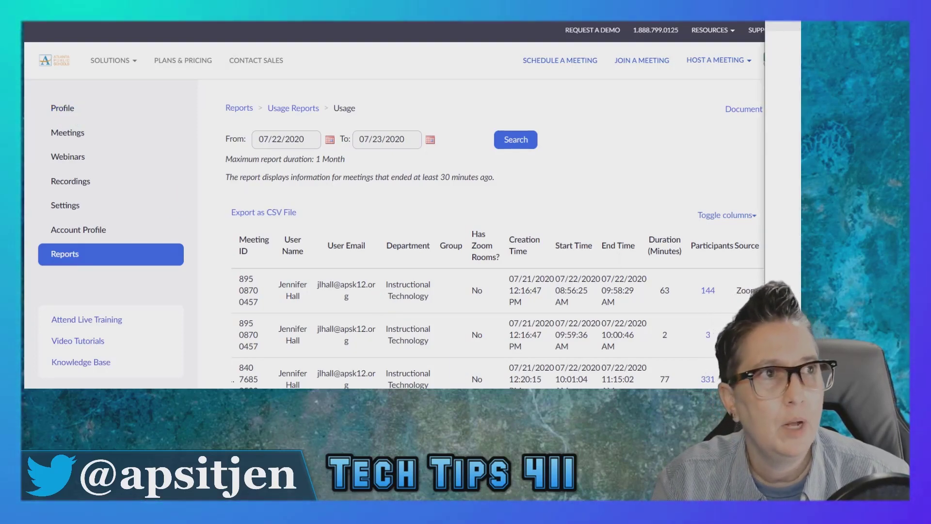
left_click_drag(921, 10, 304, 27)
left_click(605, 29)
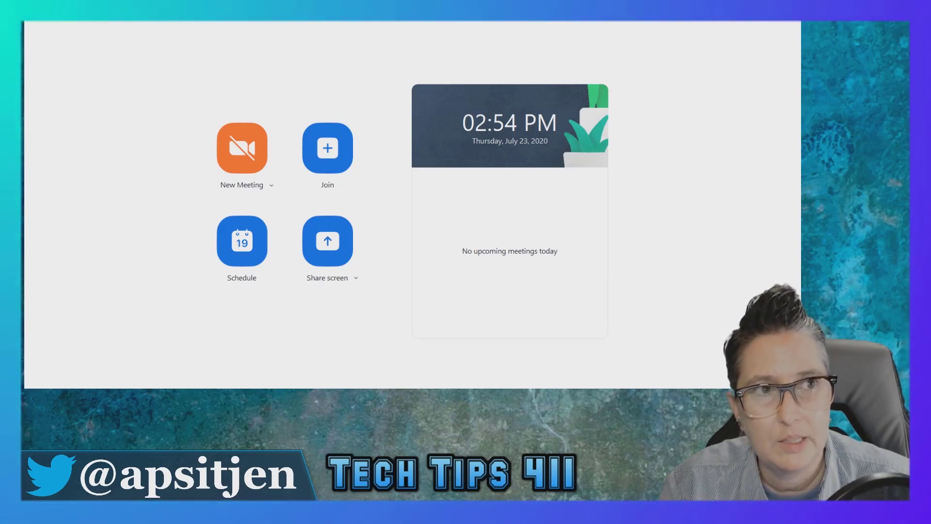
mouse_move(656, 427)
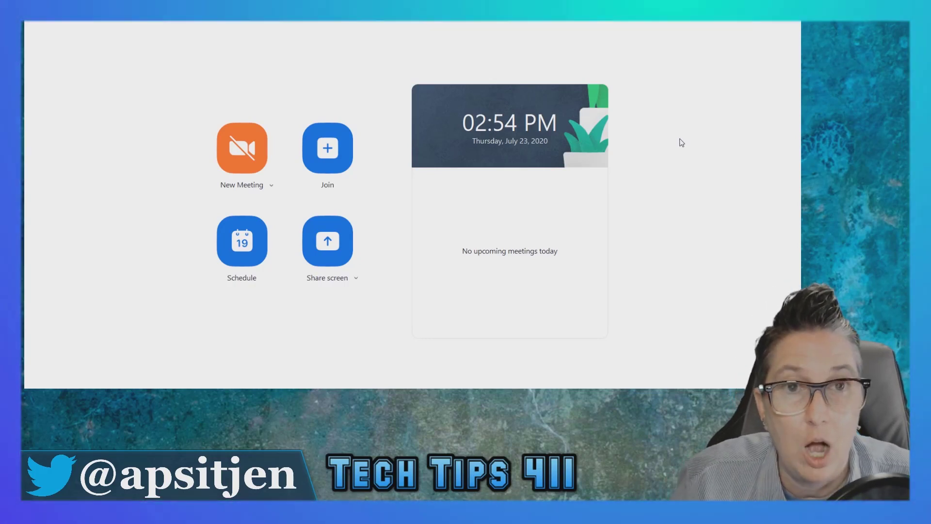
left_click(788, 27)
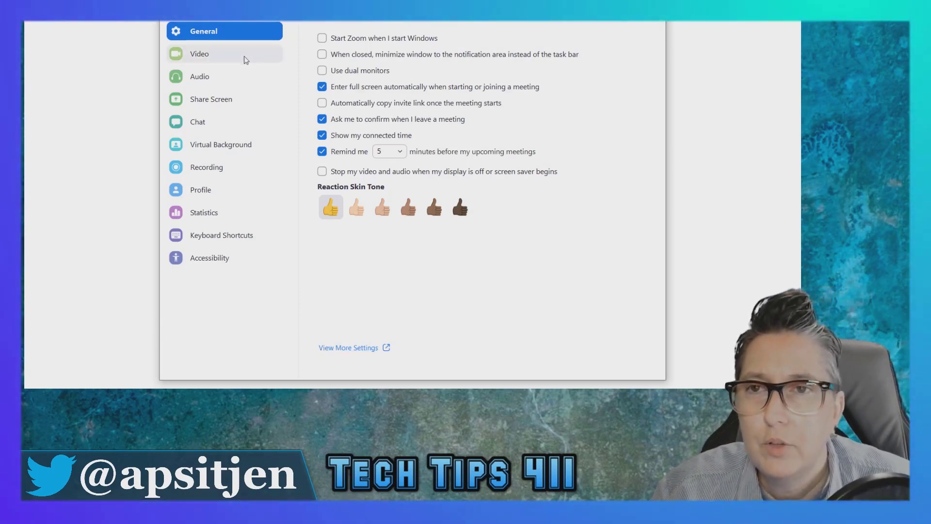
Step: Open the Video settings, try Mirror my video to compare the camera preview, and leave it off
left_click(224, 57)
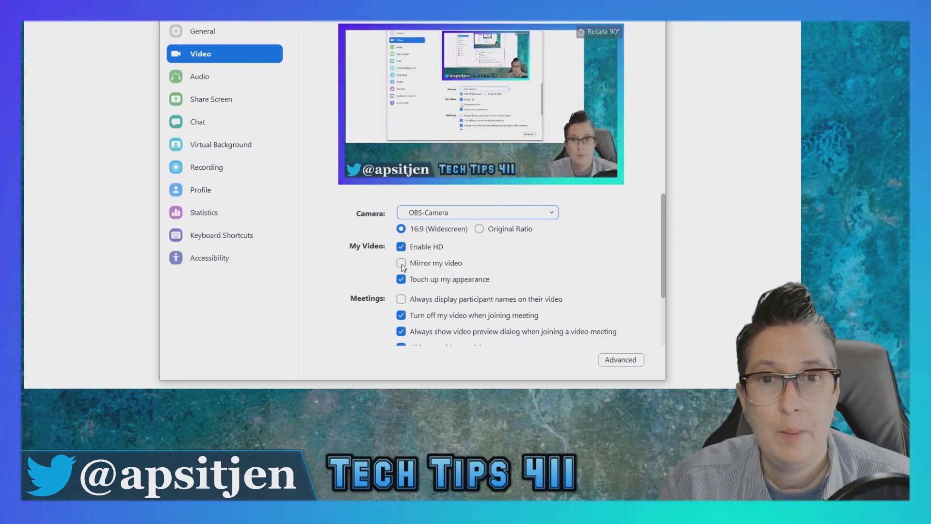
left_click(402, 265)
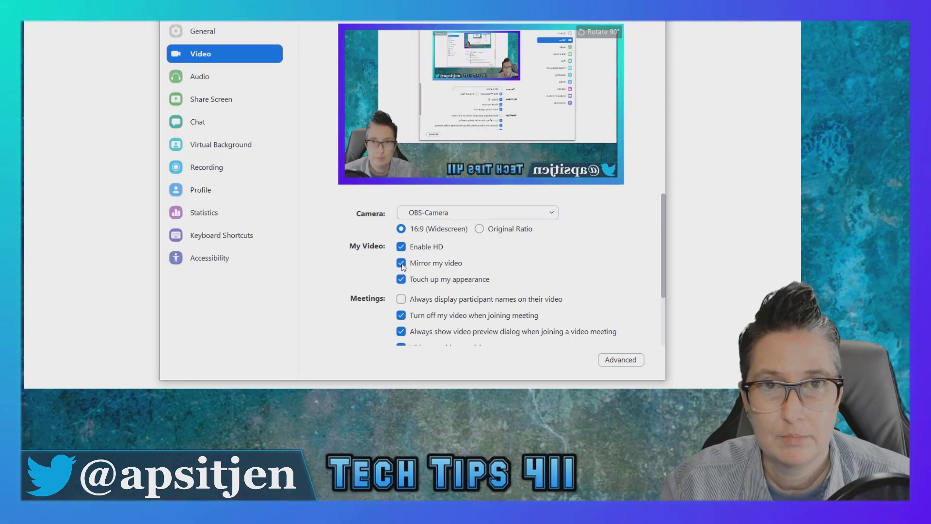
left_click(401, 265)
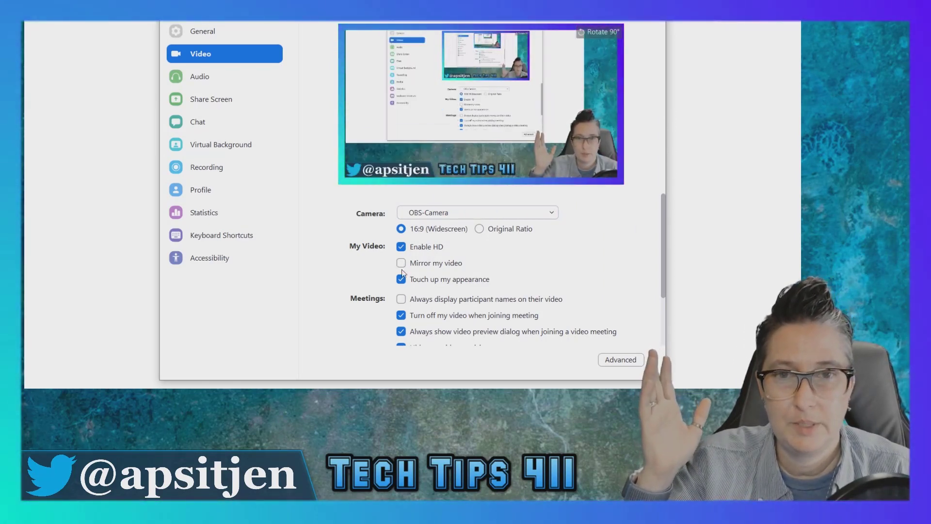
left_click(402, 265)
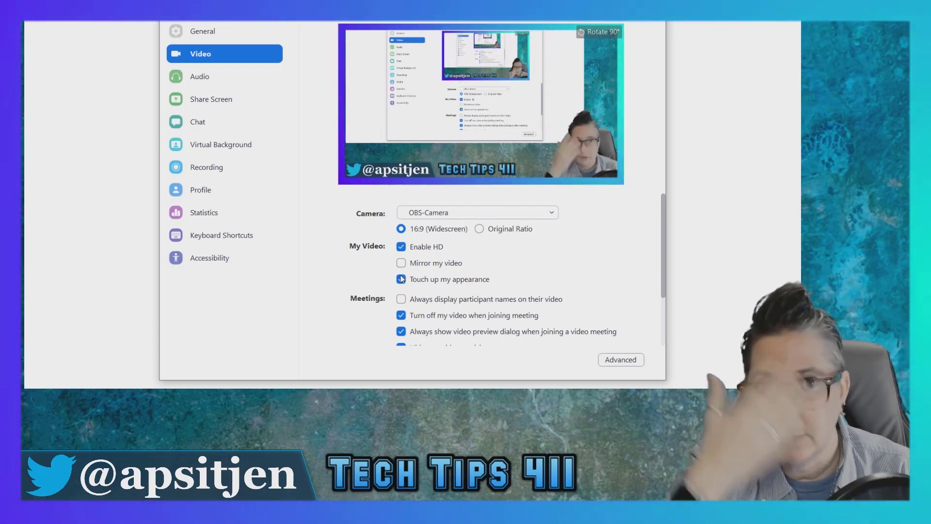
Step: In the Video settings, enable Always display participant names and Spotlight my video when I speak, keeping Turn off my video when joining meeting on
scroll(470, 285, "down", 1)
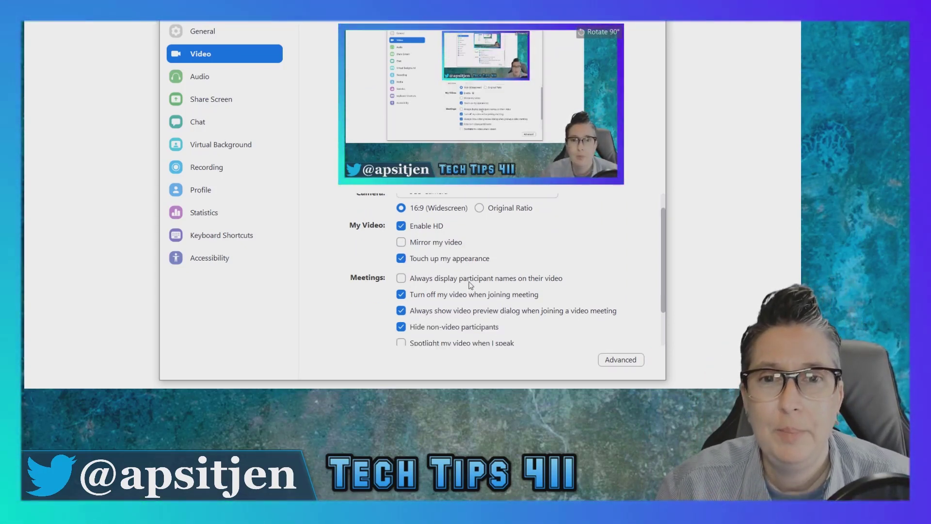
scroll(470, 286, "down", 1)
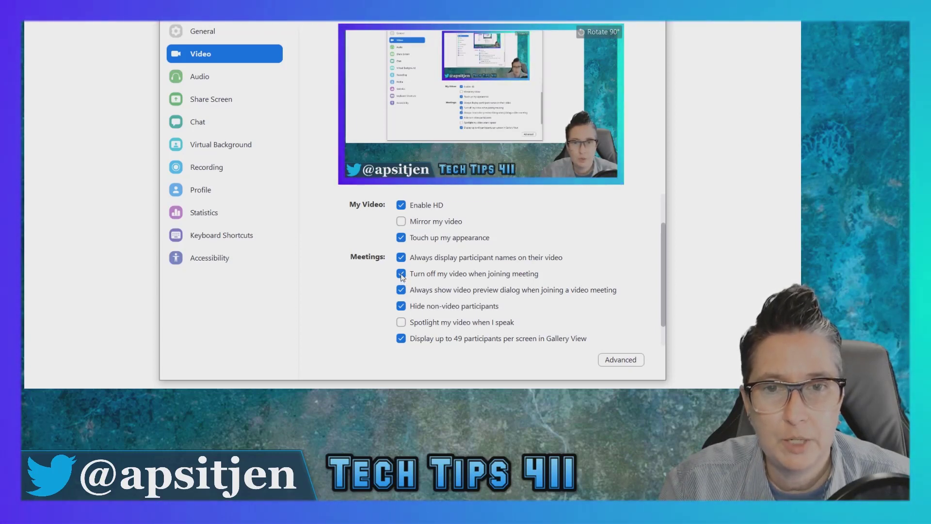
left_click(401, 274)
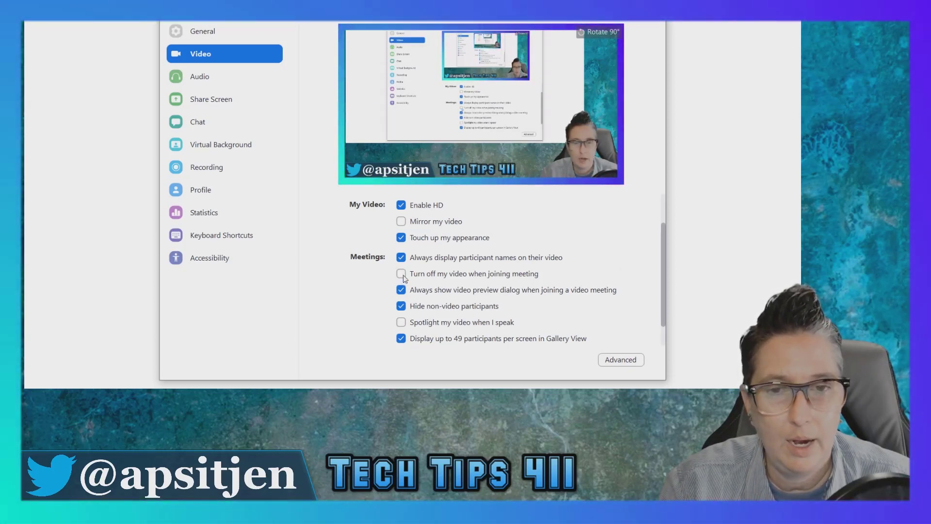
left_click(401, 273)
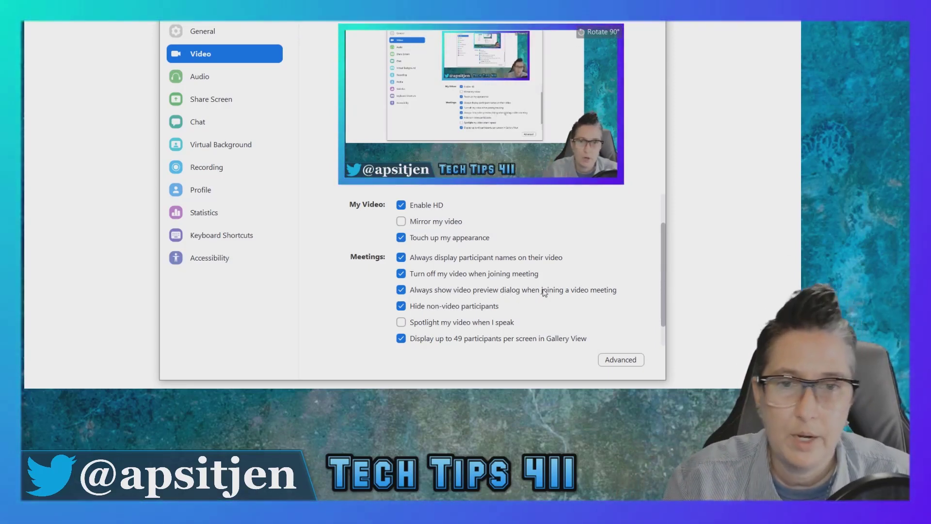
scroll(544, 293, "down", 1)
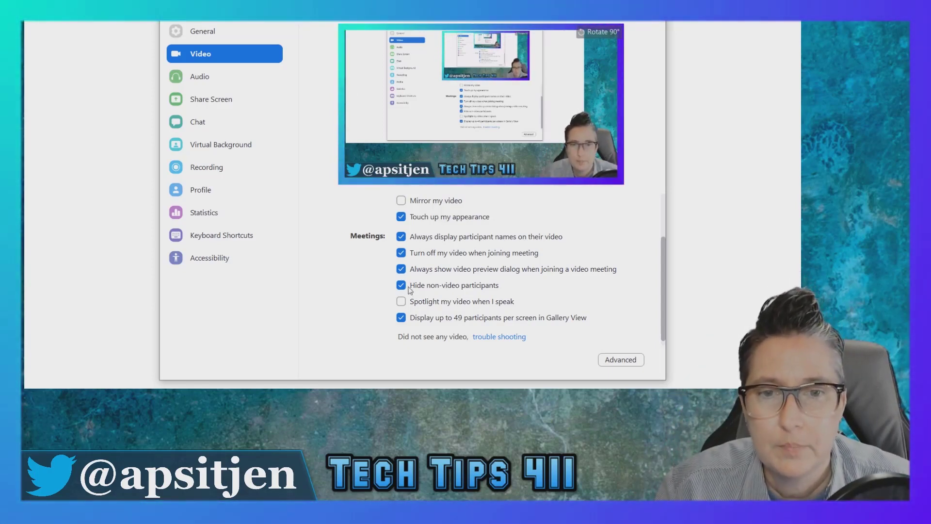
left_click(401, 302)
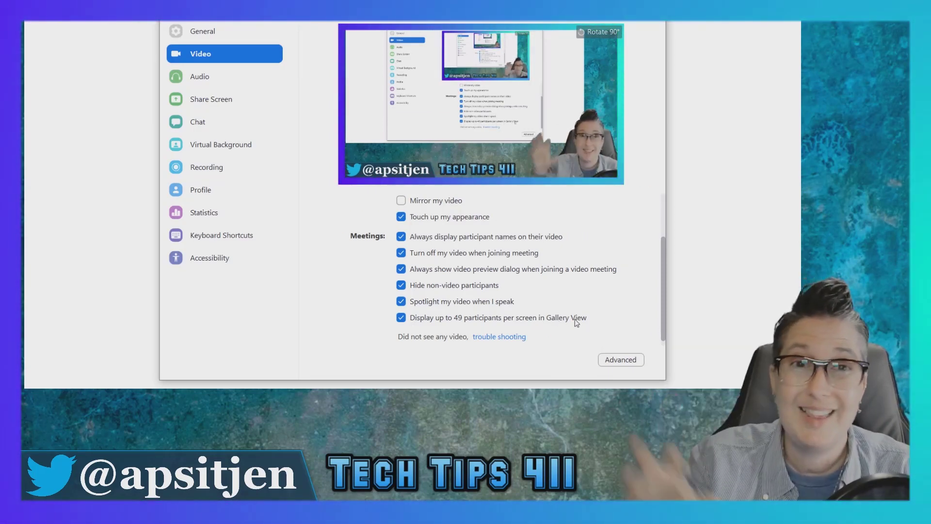
scroll(576, 322, "up", 3)
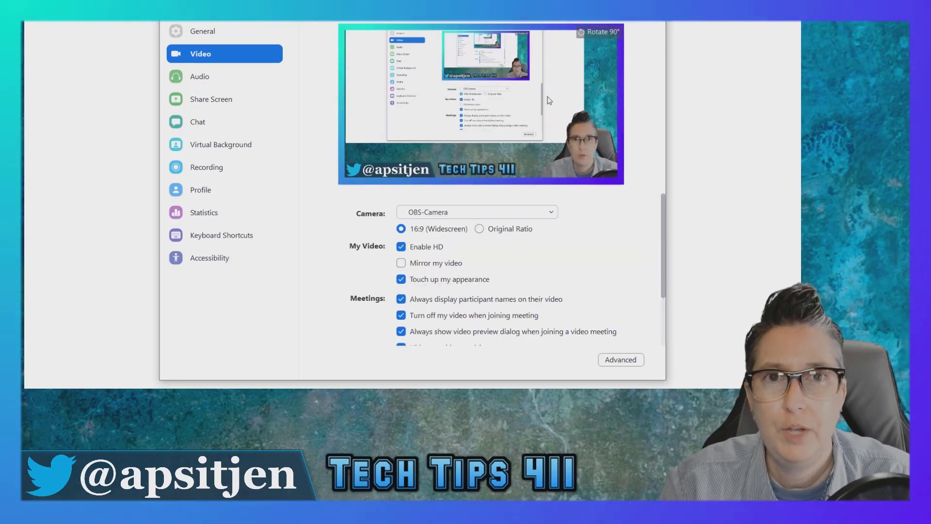
Step: Review the Audio settings, including the list of available microphones, and look over the Share Screen settings
left_click(196, 78)
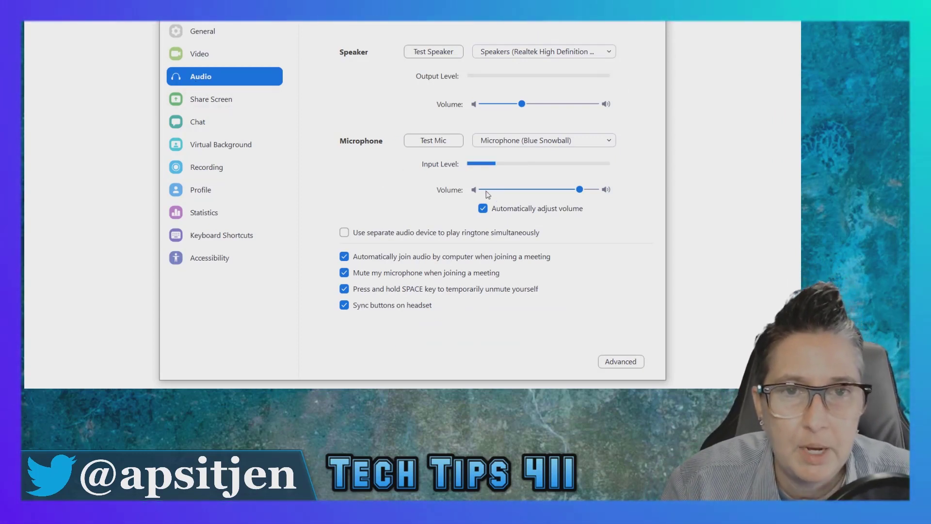
left_click(609, 142)
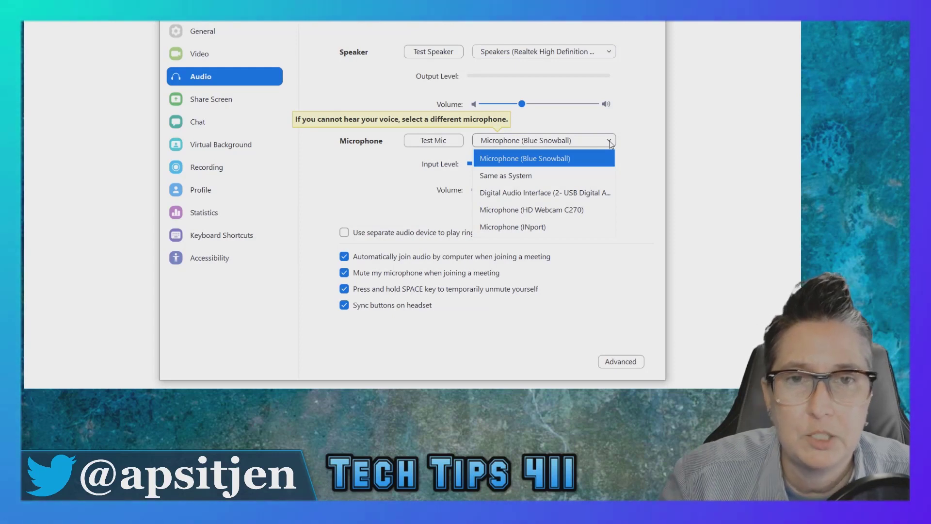
left_click(609, 142)
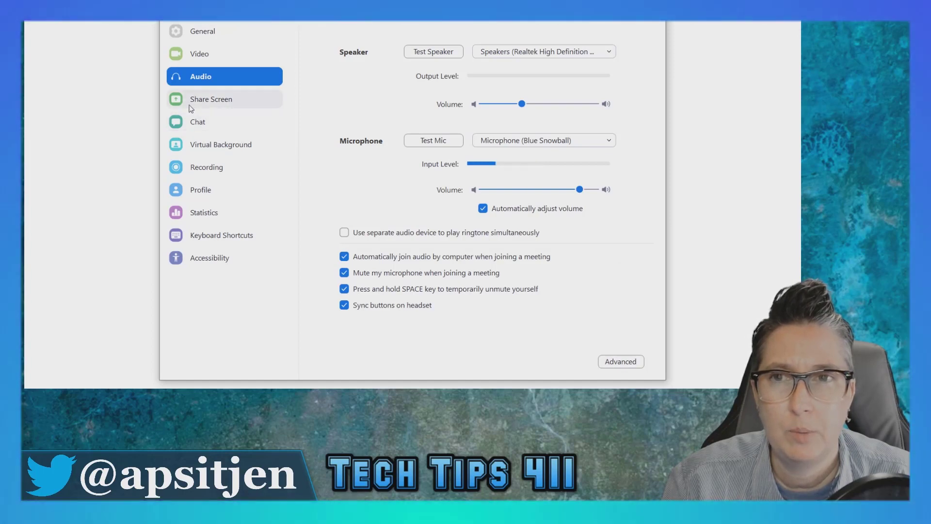
left_click(212, 101)
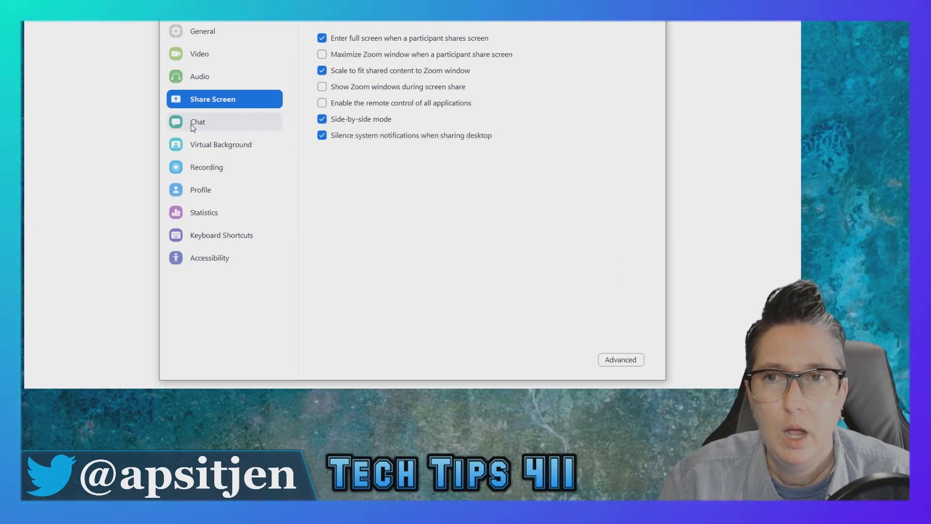
Step: Review the Chat settings from the status and unread message options down to the push notification options
left_click(194, 123)
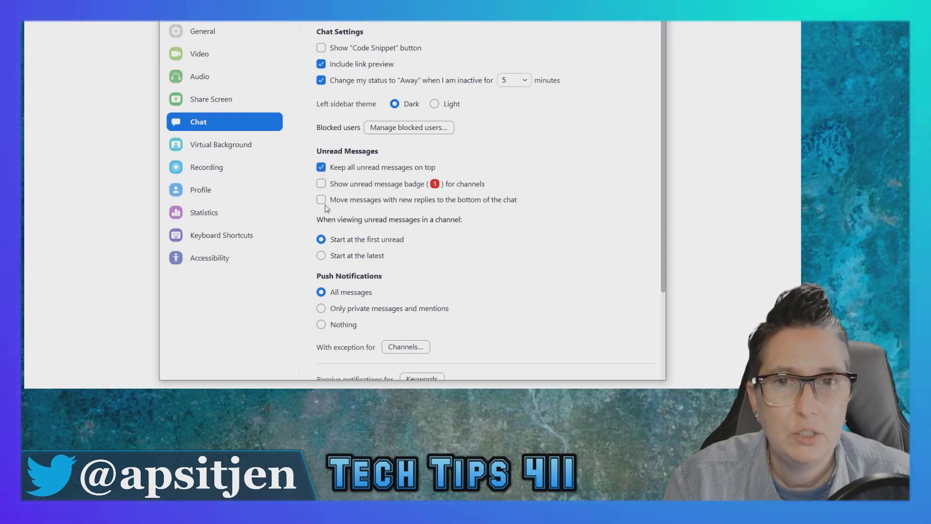
scroll(385, 205, "down", 1)
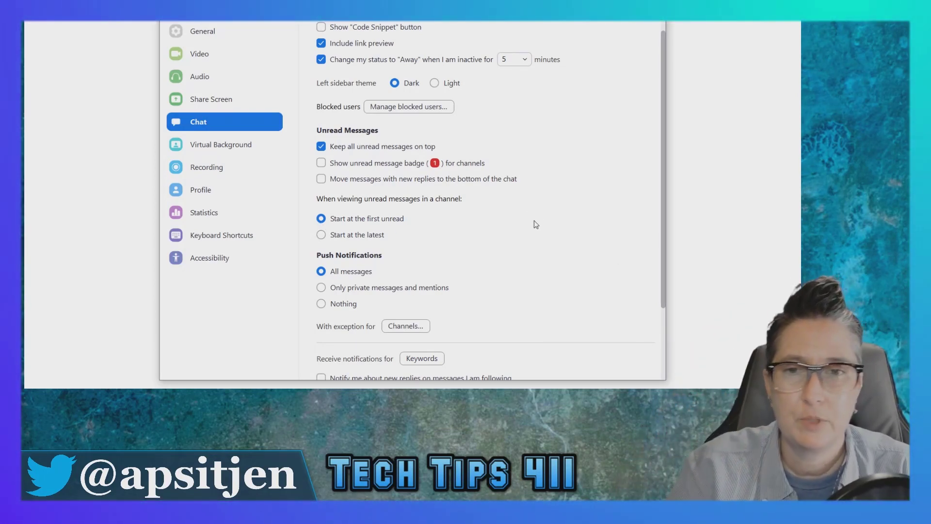
scroll(538, 222, "down", 1)
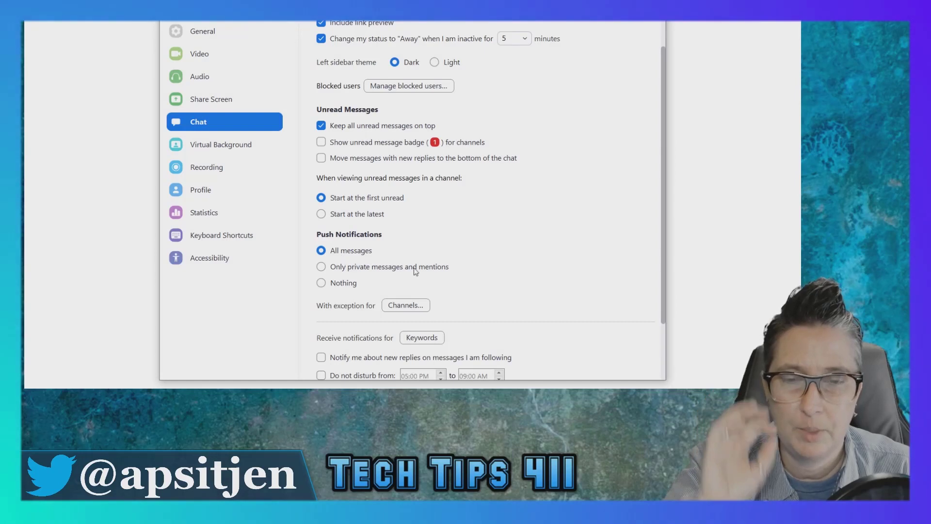
scroll(528, 262, "down", 1)
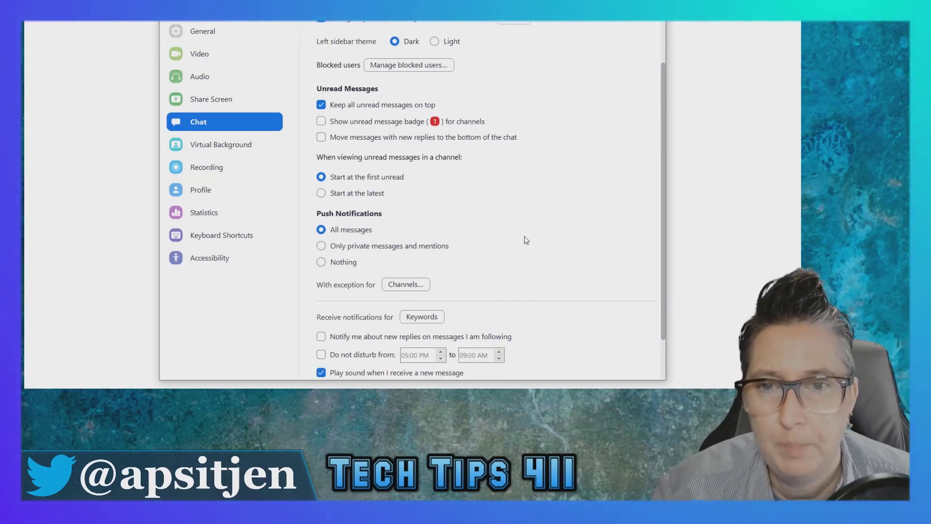
scroll(522, 224, "down", 3)
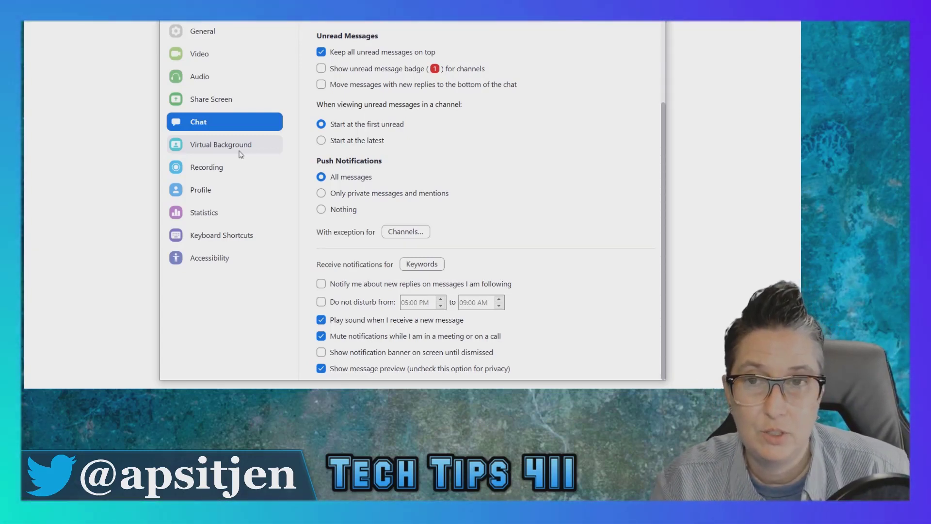
Step: Check the Virtual Background choices with None selected, and look over the Recording settings
left_click(241, 150)
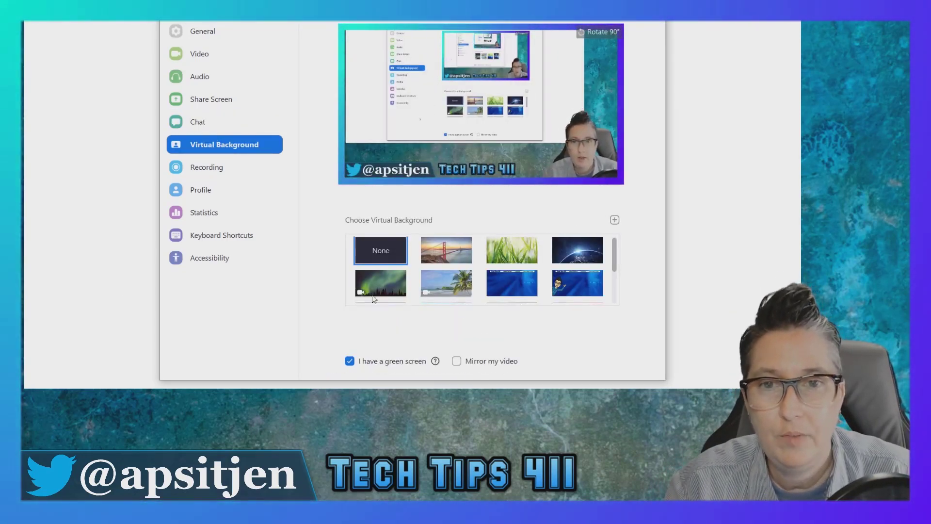
left_click(390, 256)
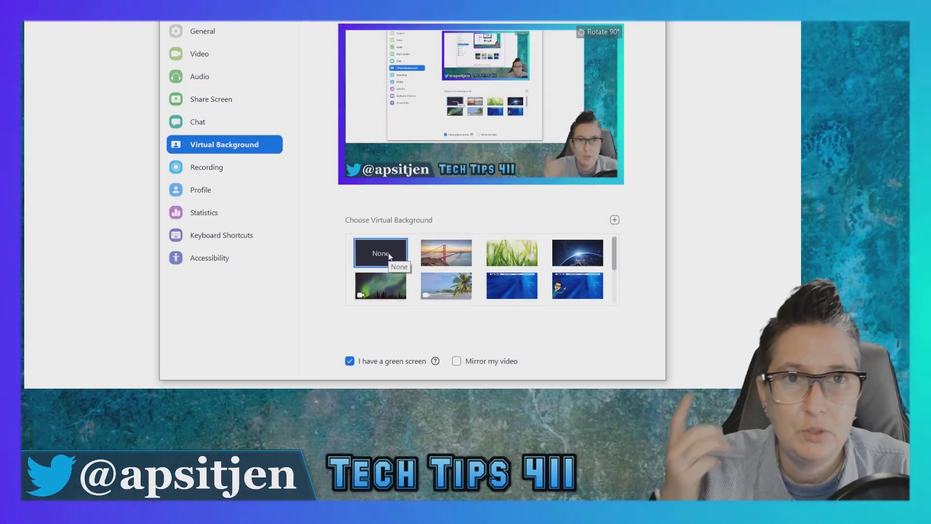
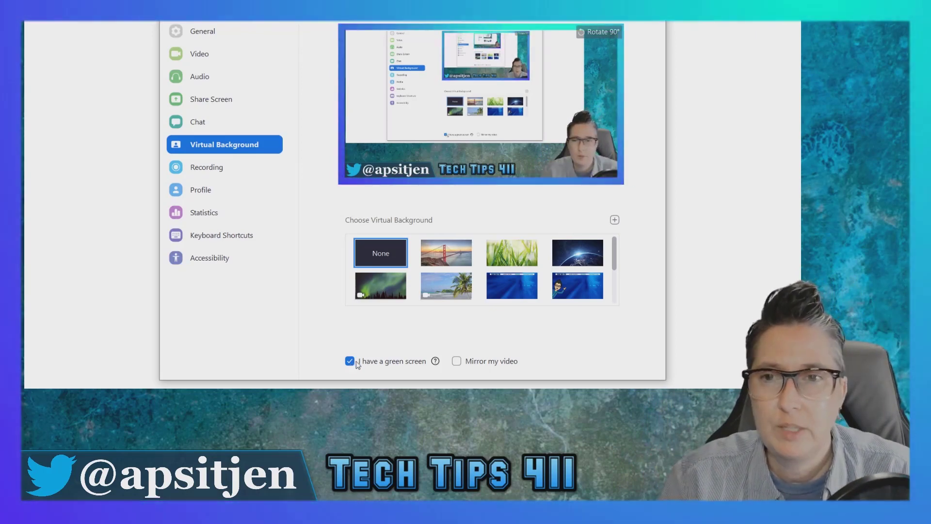
left_click(234, 169)
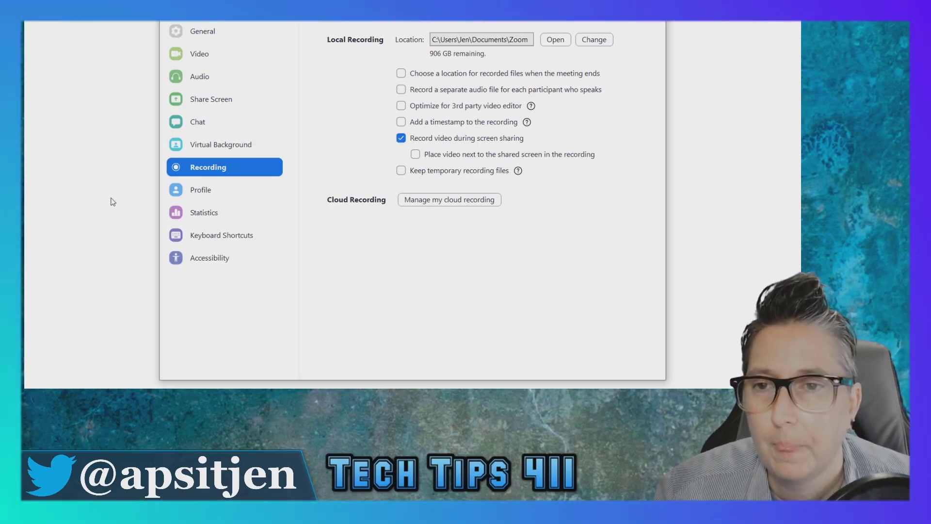
Step: Look through the Profile, Statistics, Keyboard Shortcuts and Accessibility settings, and close the settings
left_click(185, 197)
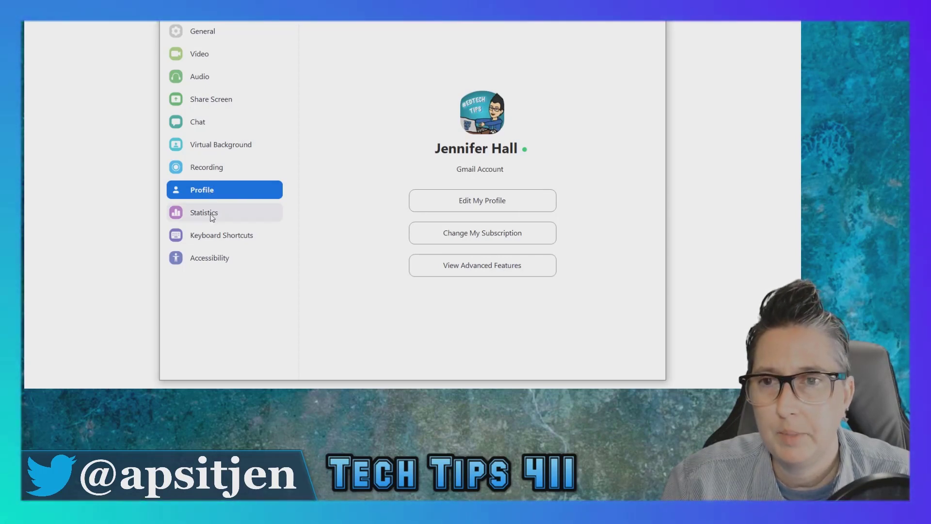
left_click(212, 217)
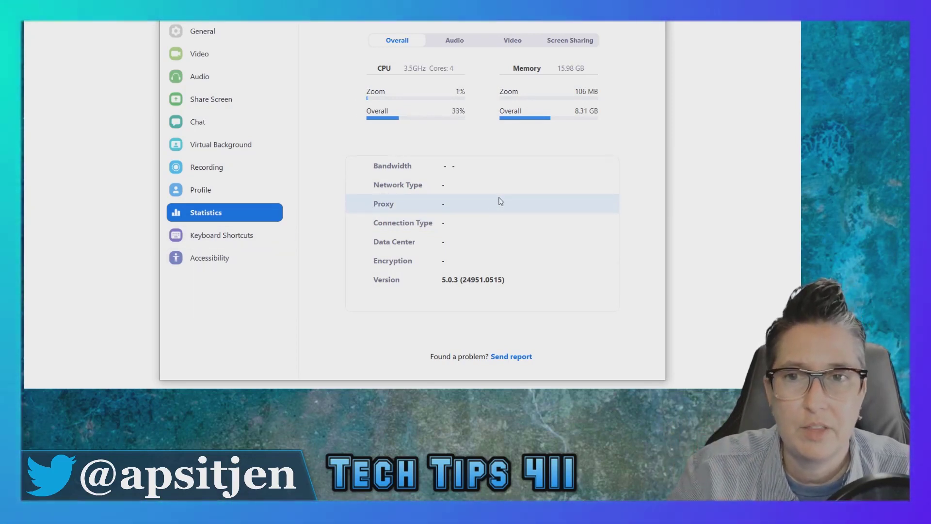
left_click(250, 236)
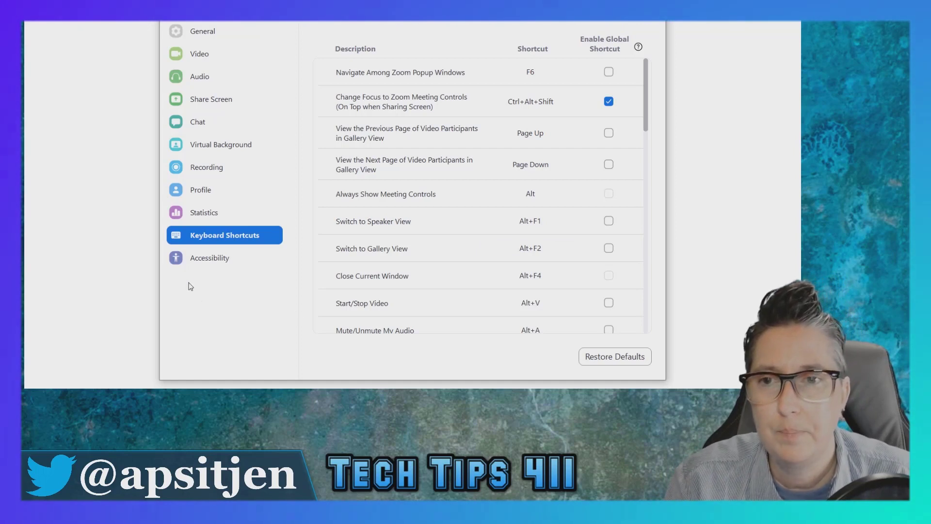
left_click(205, 257)
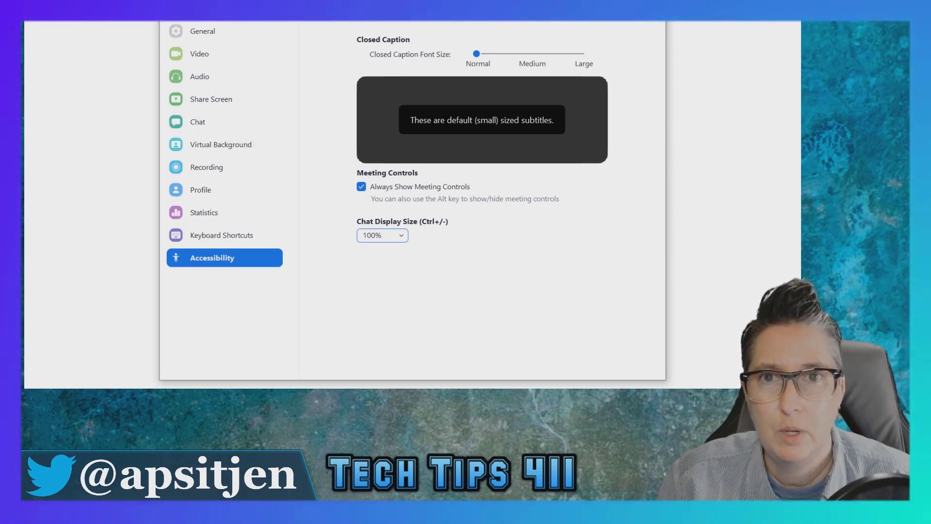
left_click(655, 7)
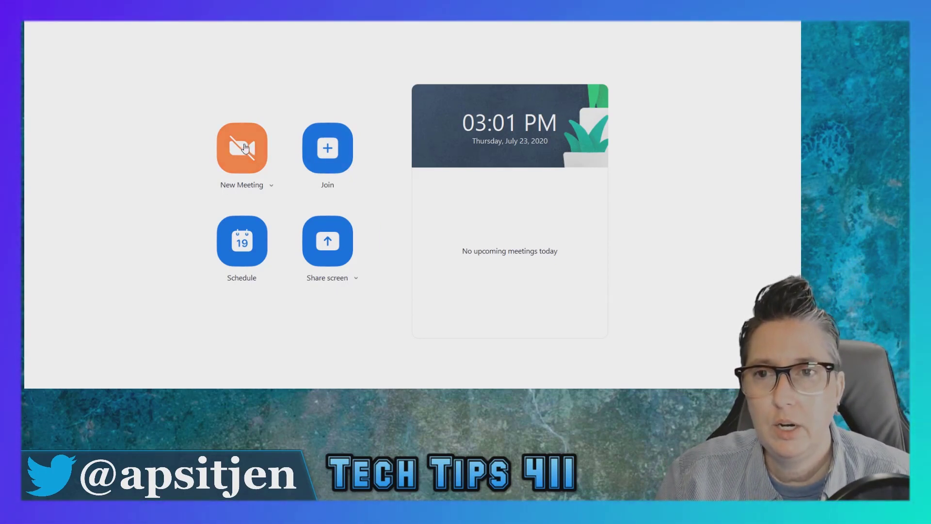
Step: Start a new meeting from the home screen, and turn the camera on briefly and off again
left_click(245, 147)
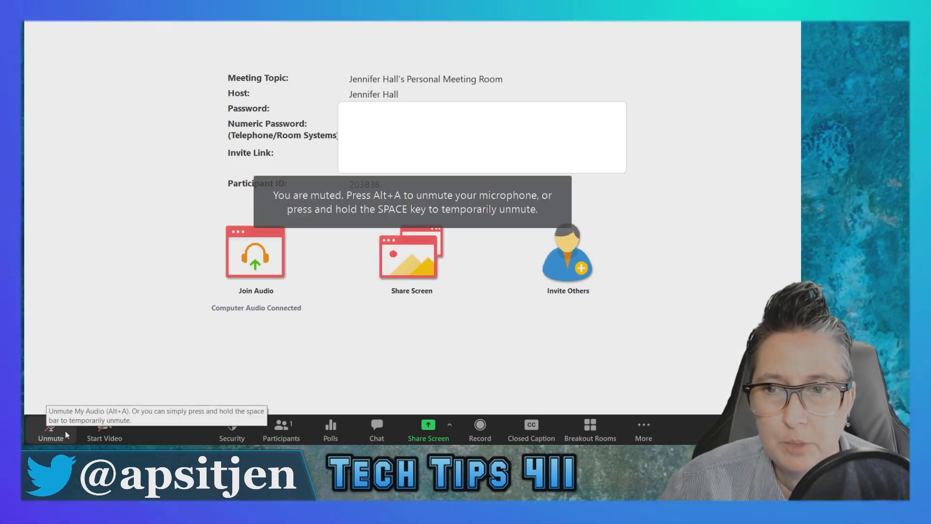
left_click(106, 428)
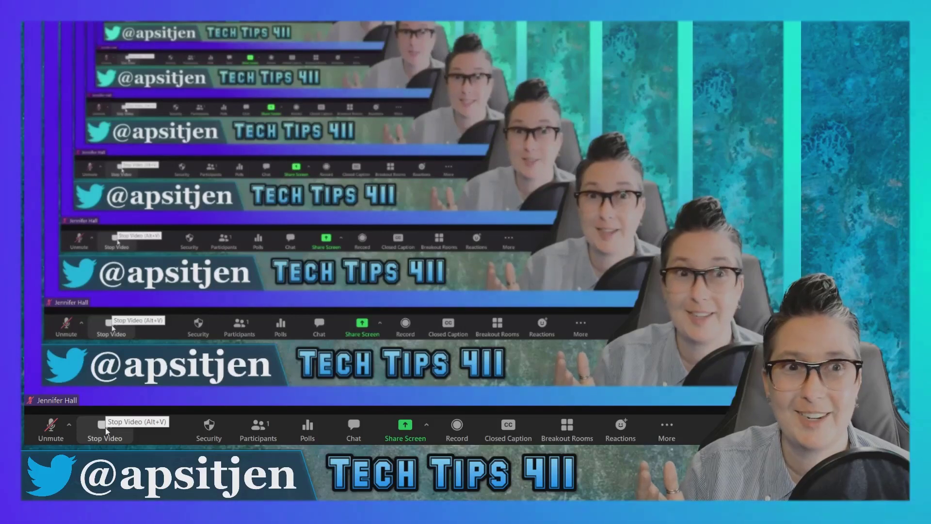
left_click(103, 426)
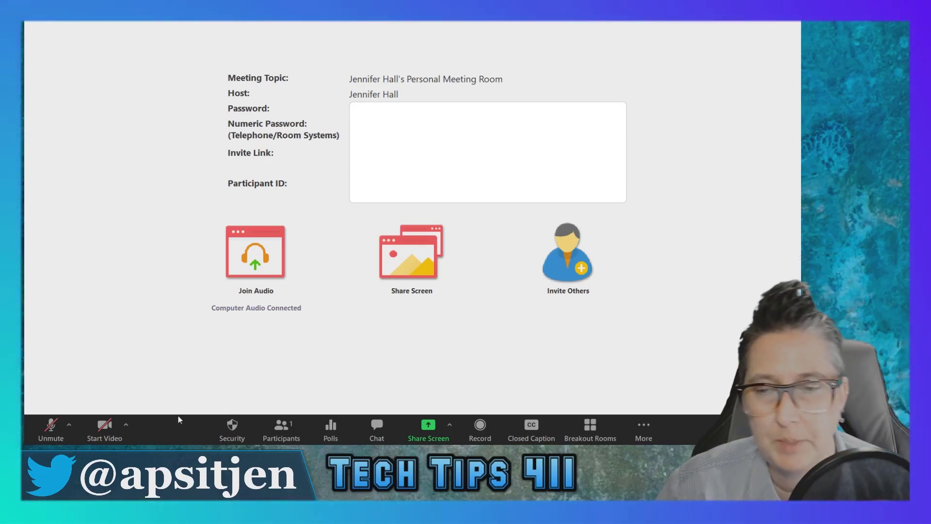
Step: Examine the meeting's Security options without changing them, and open the participants list
left_click(231, 438)
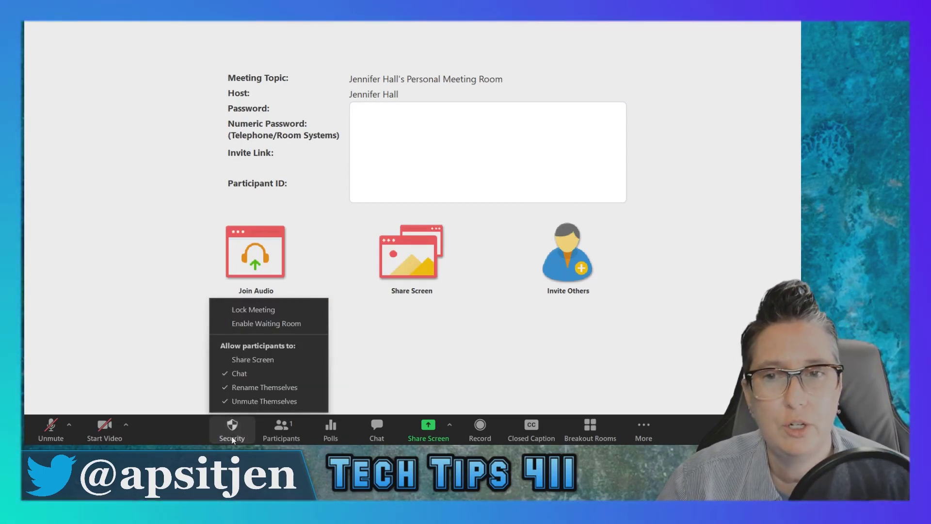
left_click(407, 371)
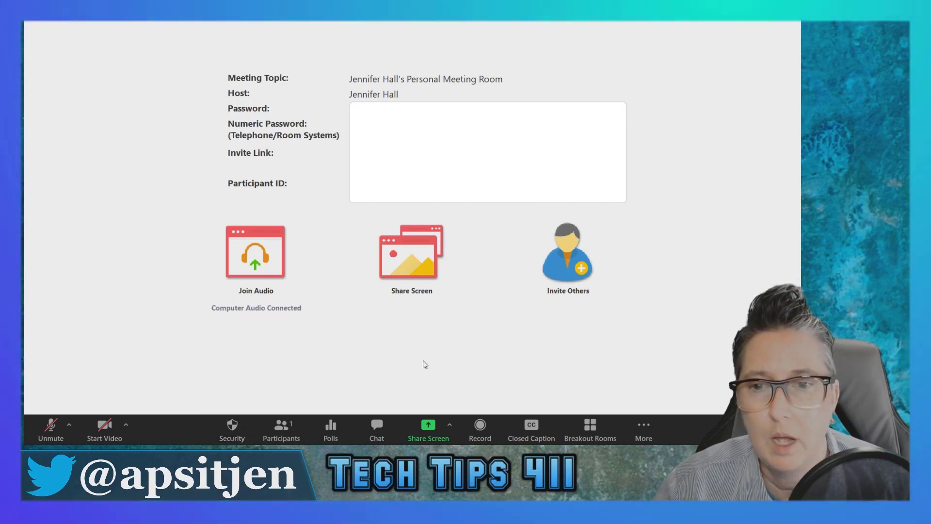
left_click(277, 429)
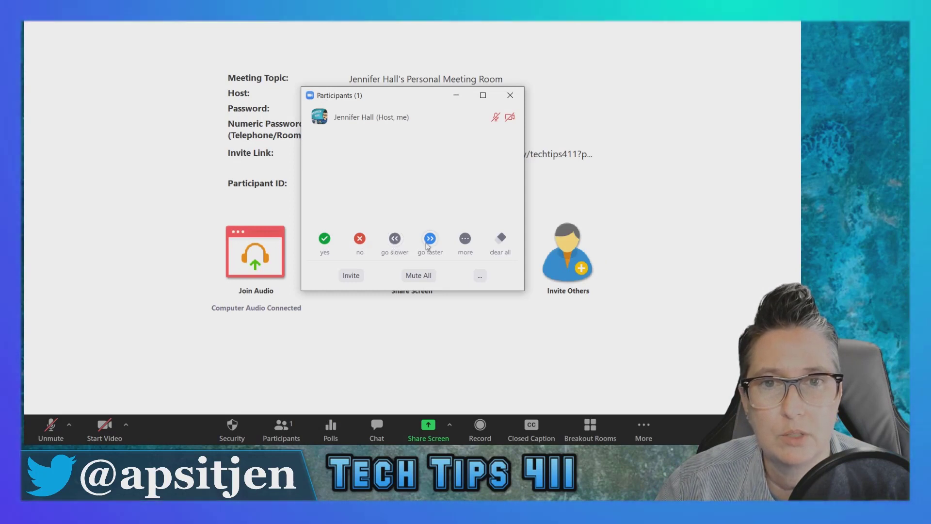
Step: Examine the additional feedback reactions in the participants list, and display the host's further participant options
left_click(463, 240)
left_click(468, 242)
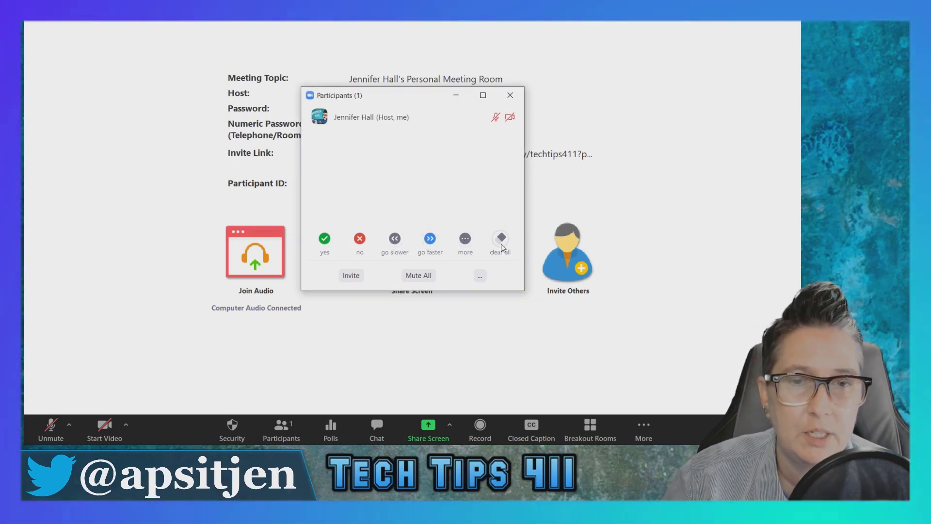
left_click(466, 244)
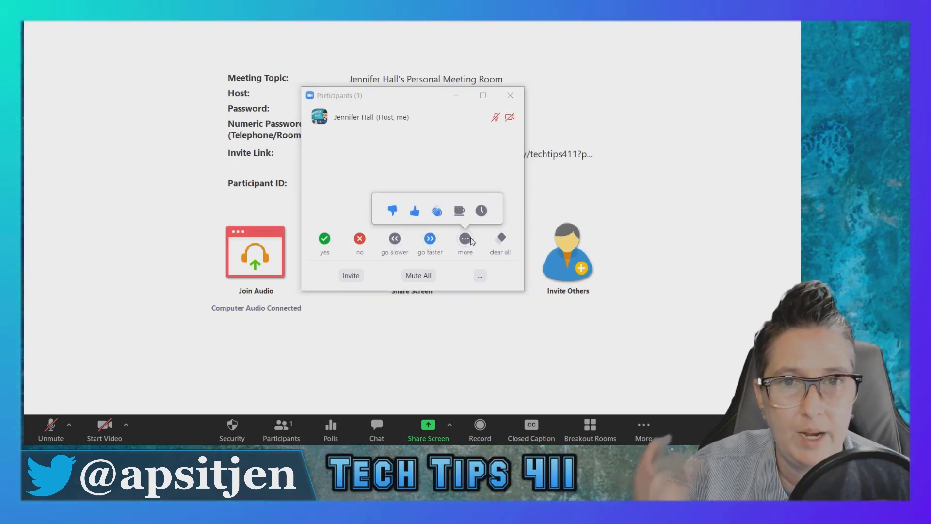
left_click(468, 238)
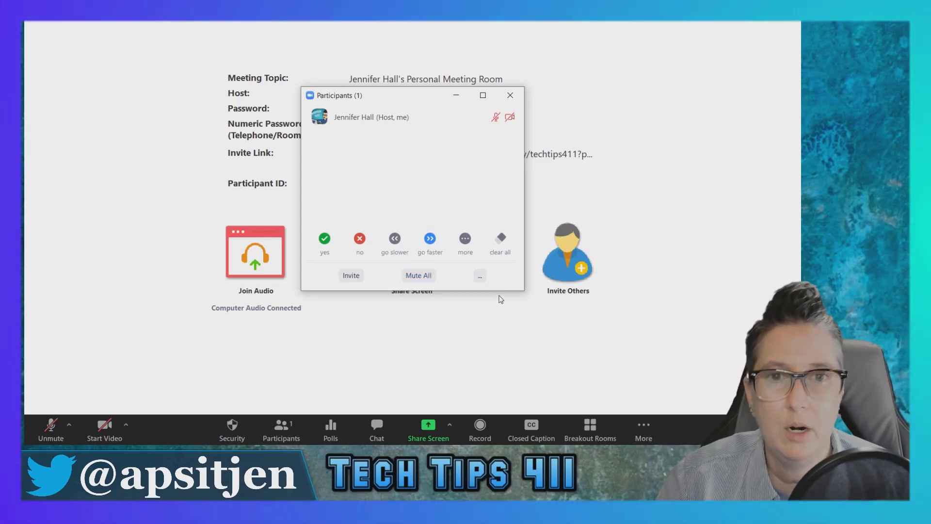
left_click(481, 278)
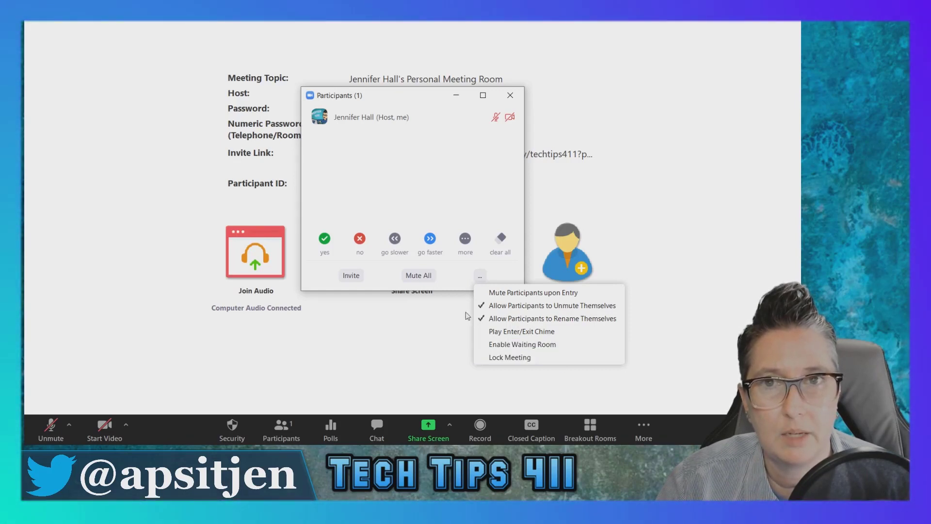
Step: Close the participants list, and open the meeting's polls for editing
left_click(511, 96)
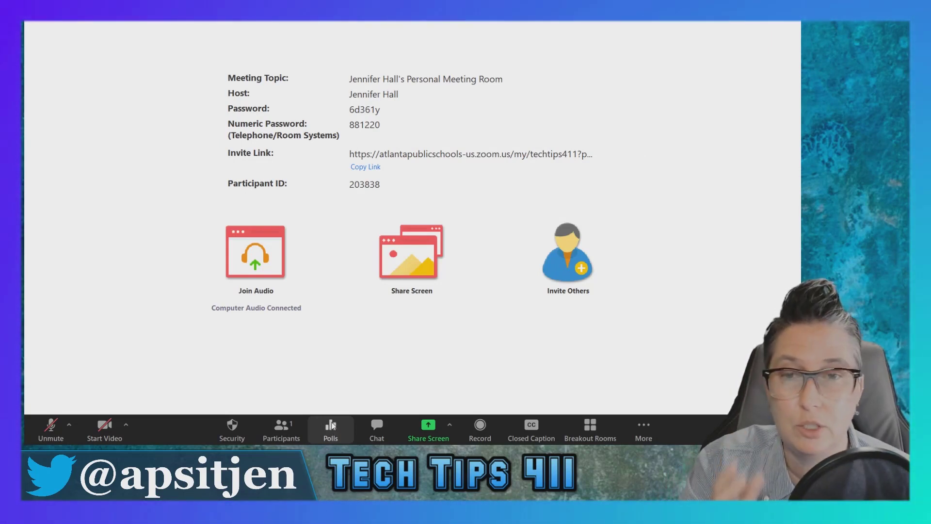
left_click(331, 429)
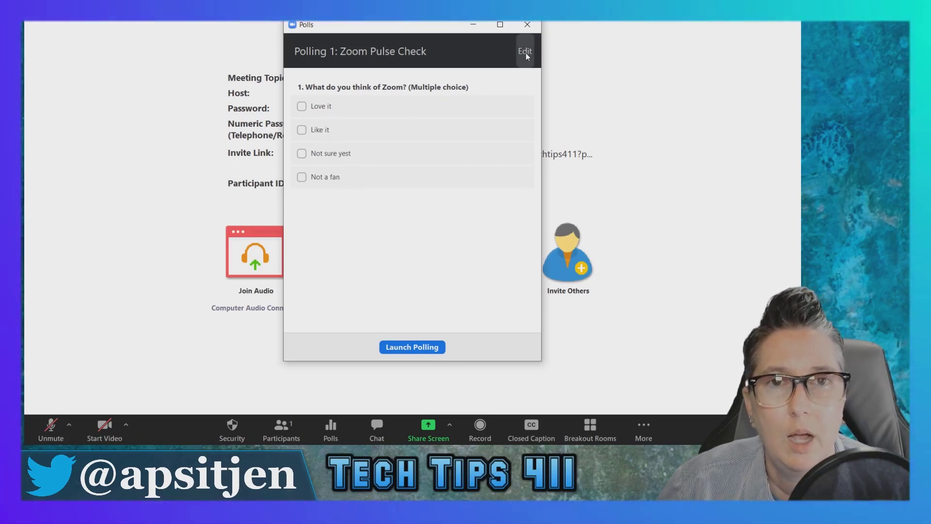
left_click(525, 54)
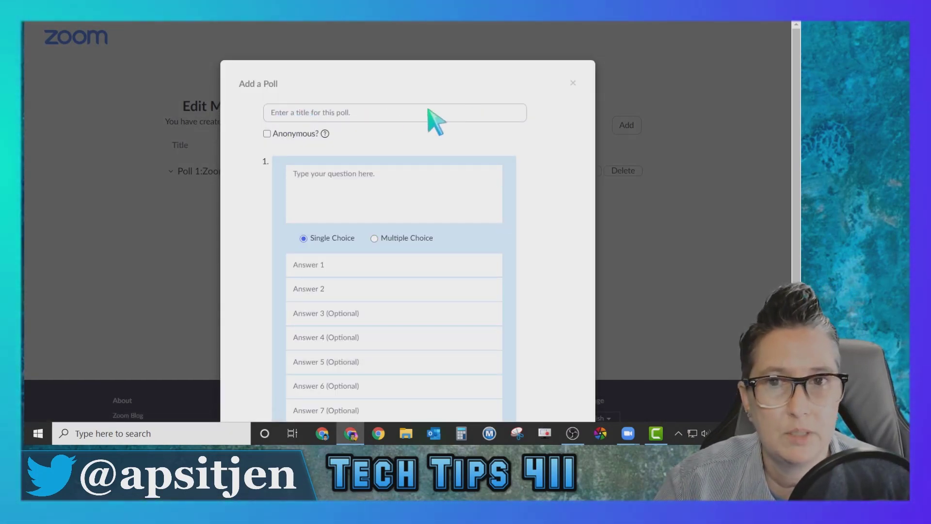
Step: Title the new poll "All about Zoom", enter the question "How do you liek Zoom?" and make it multiple choice
left_click(381, 106)
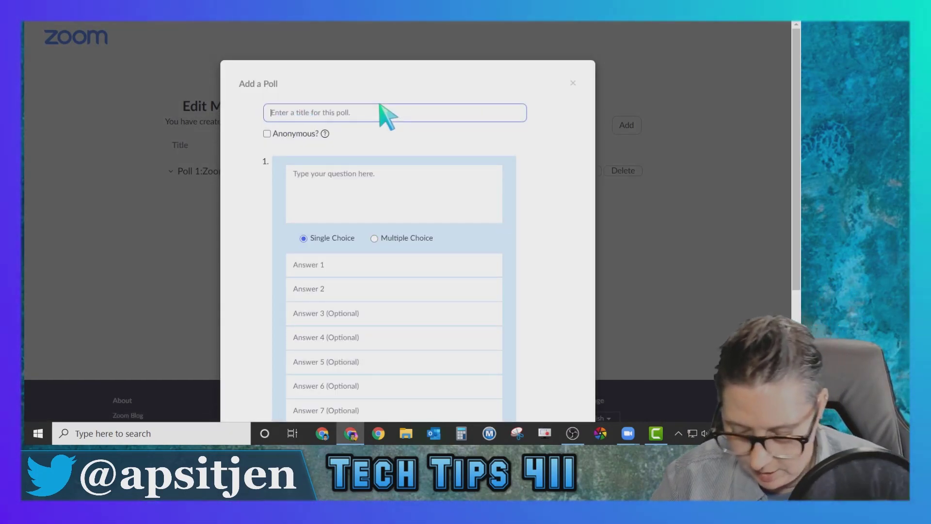
type("All abo")
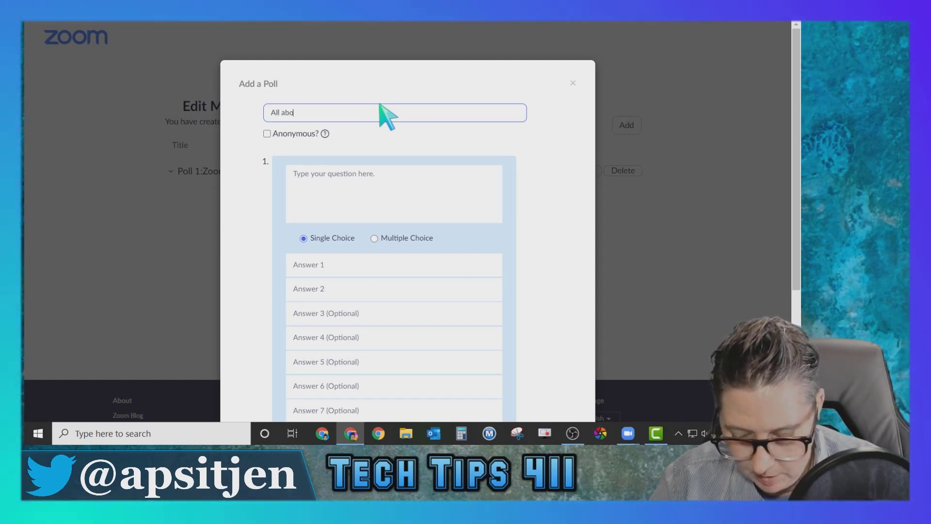
type("ut Zoom")
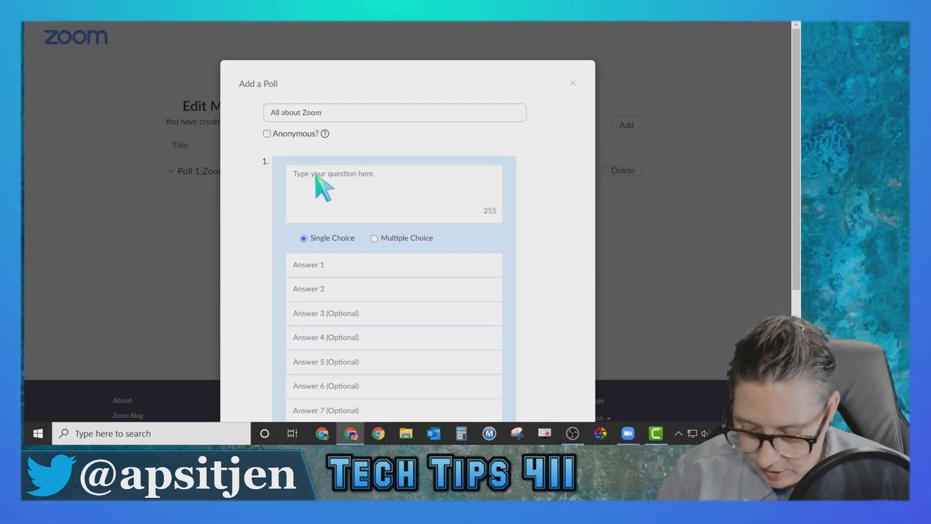
type("How do you liek Zoom?")
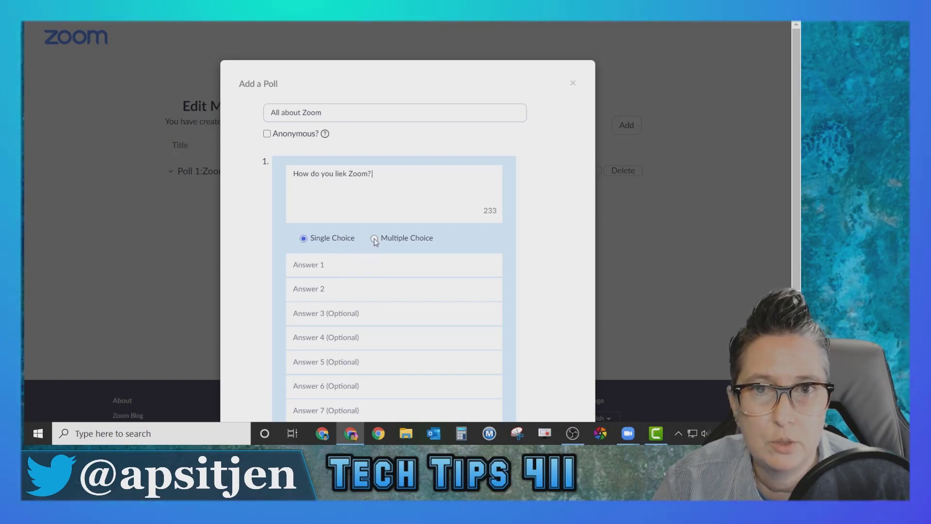
left_click(374, 238)
Step: Enter the poll answers "Love it", "Like it", "Not sure" and "Not a Fan", and save the poll
left_click(339, 266)
type("Lo")
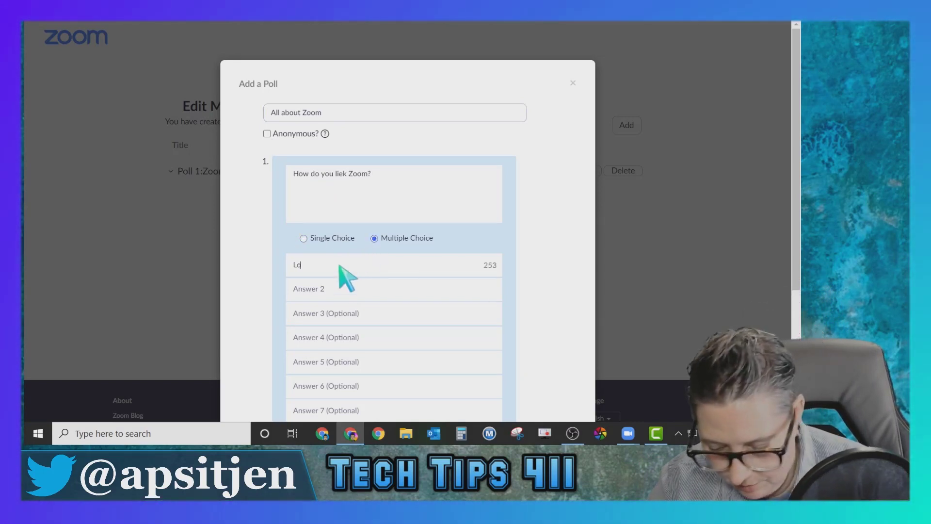
type("ve it")
key("Tab")
type("Like it")
key("Tab")
type("Not sure")
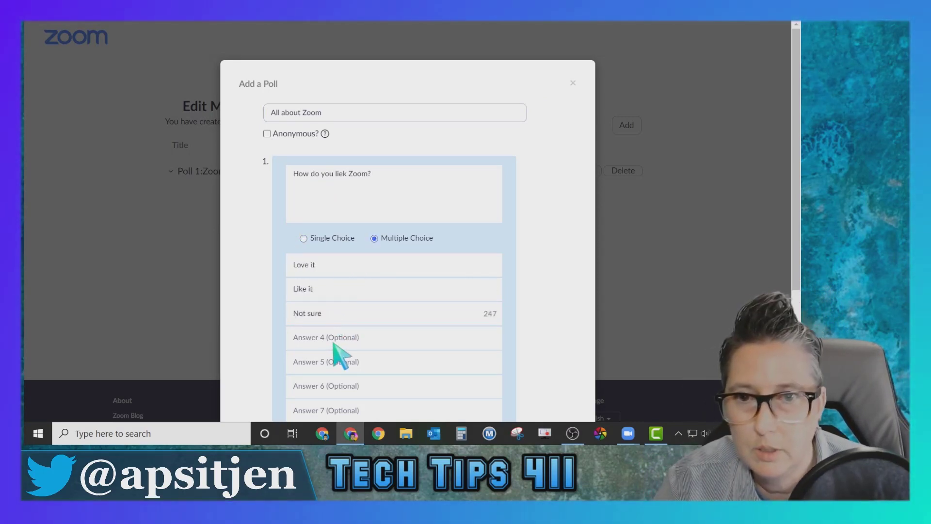
key("Tab")
type("Not a")
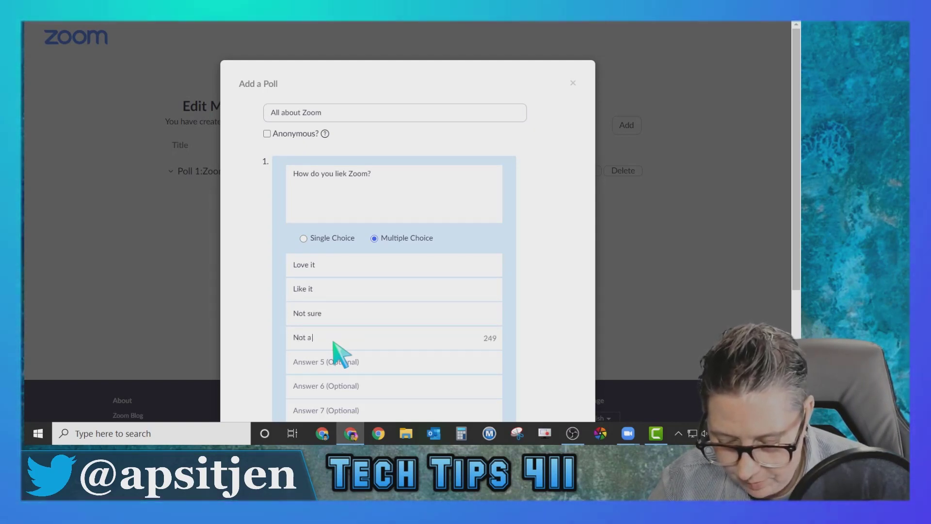
type(" Fan")
scroll(465, 315, "down", 4)
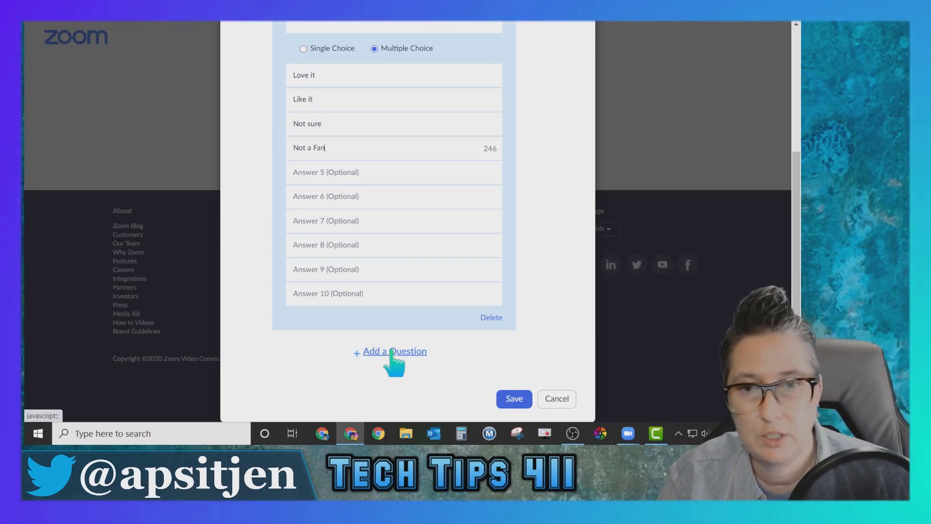
left_click(509, 397)
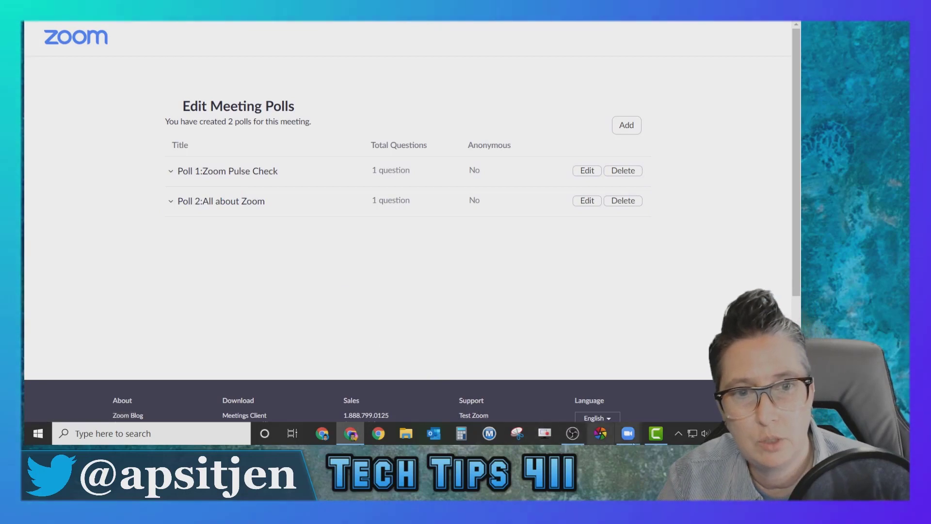
Step: Switch back to the Zoom meeting, run and end the Zoom Pulse Check poll, and share its results before closing the polls
mouse_move(629, 437)
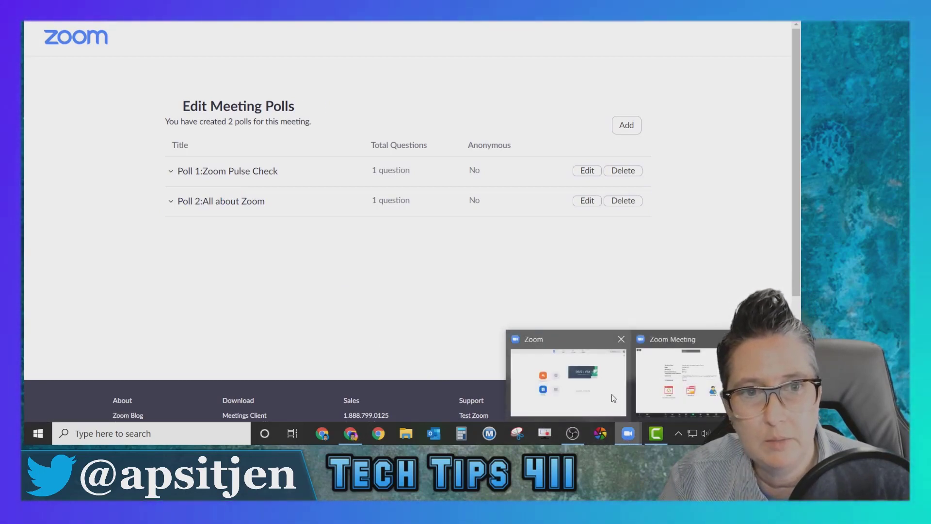
left_click(675, 399)
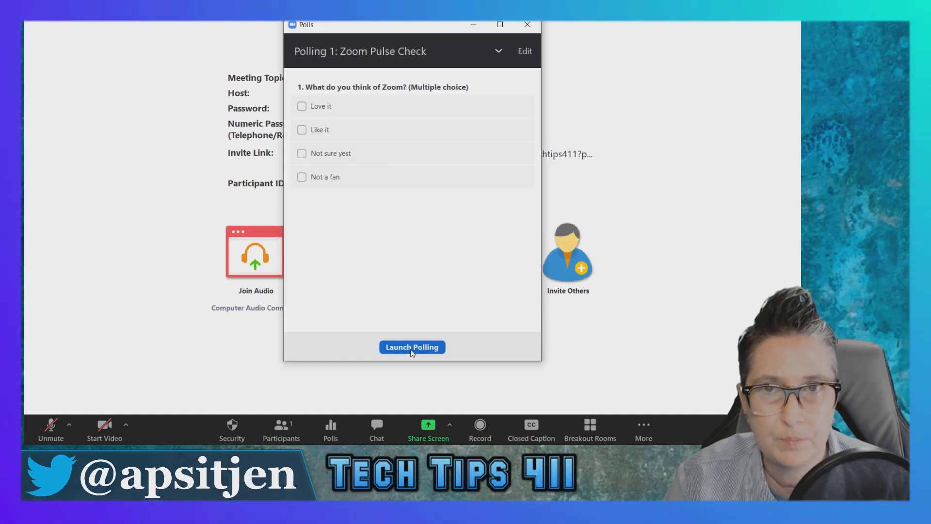
left_click(412, 347)
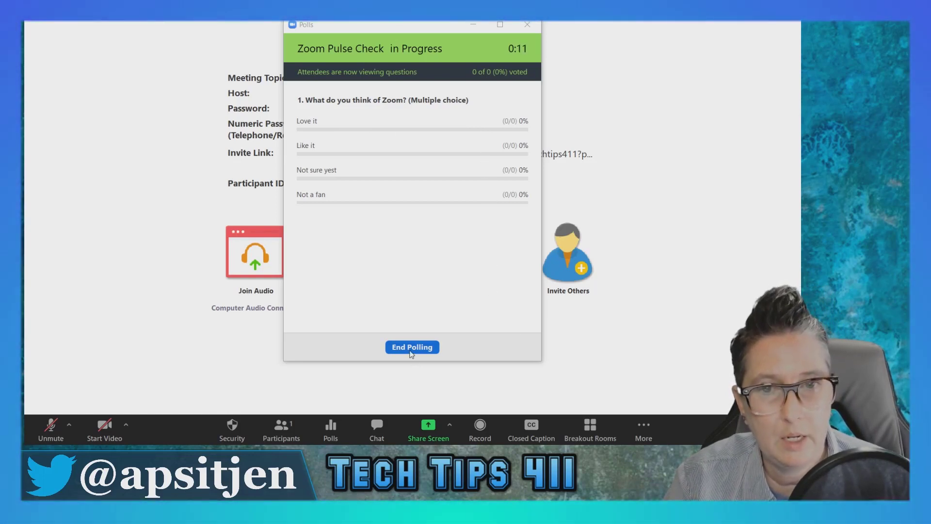
left_click(410, 351)
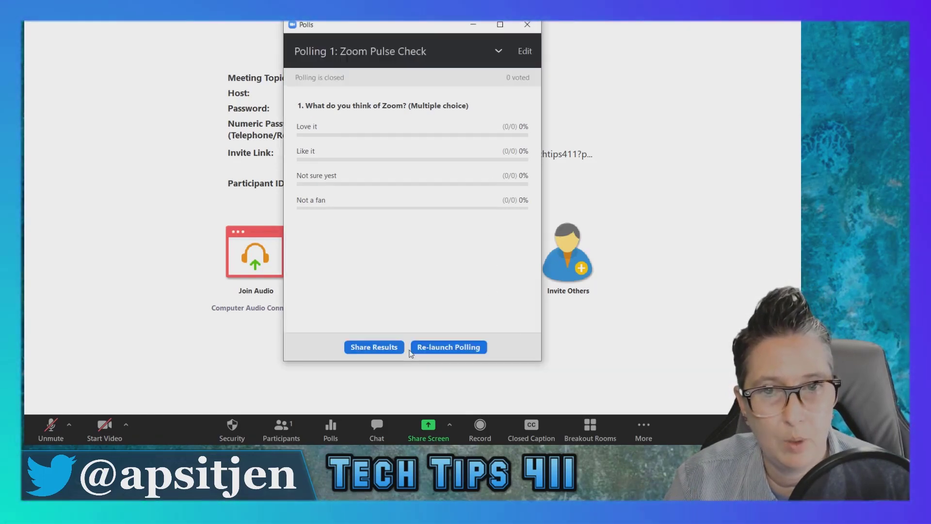
left_click(372, 348)
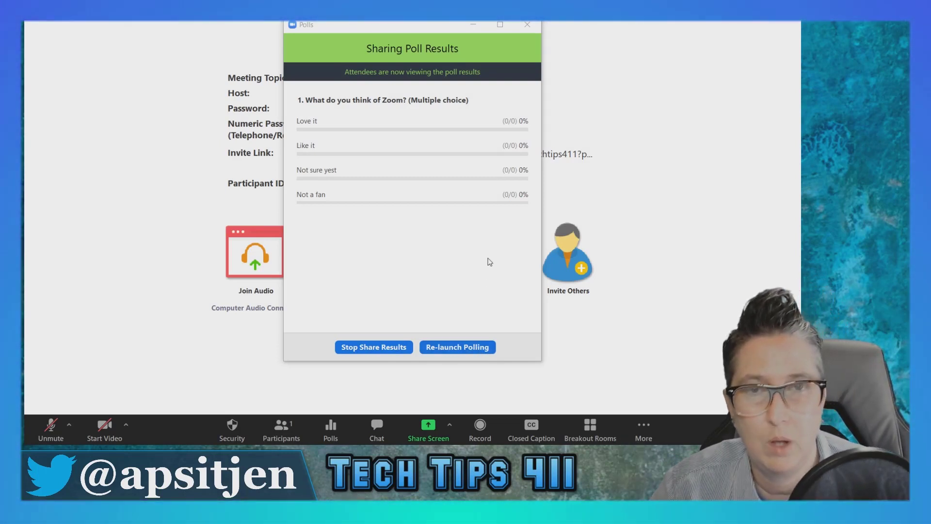
left_click(528, 25)
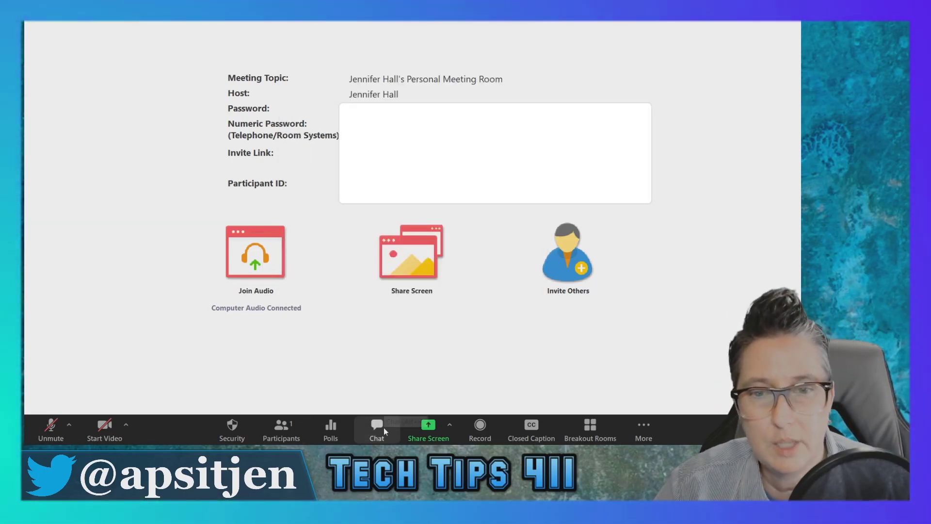
Step: Open the meeting chat, examine whom participants are allowed to chat with, and close the chat
left_click(379, 430)
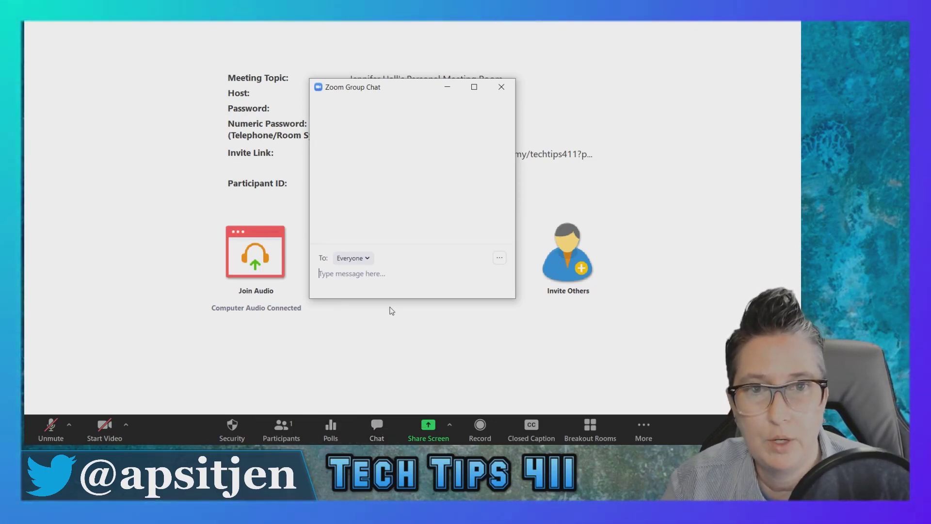
left_click(501, 258)
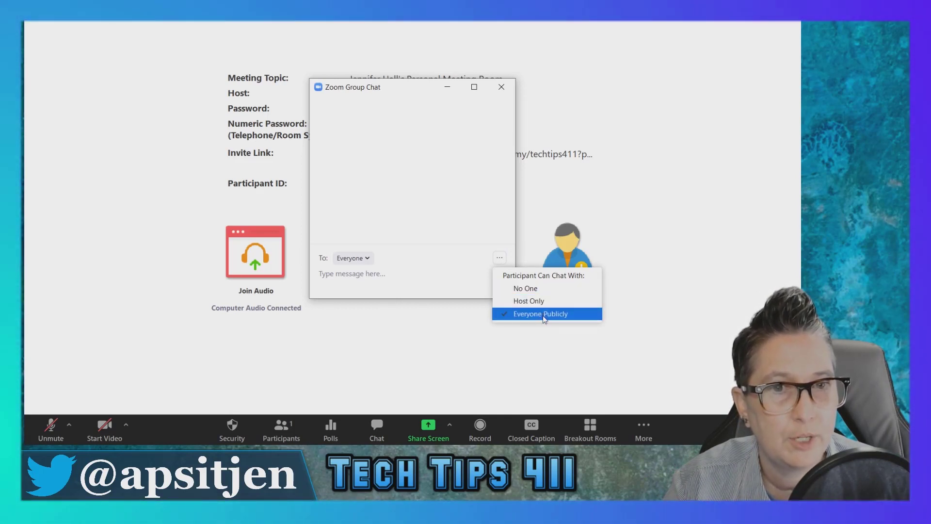
left_click(380, 273)
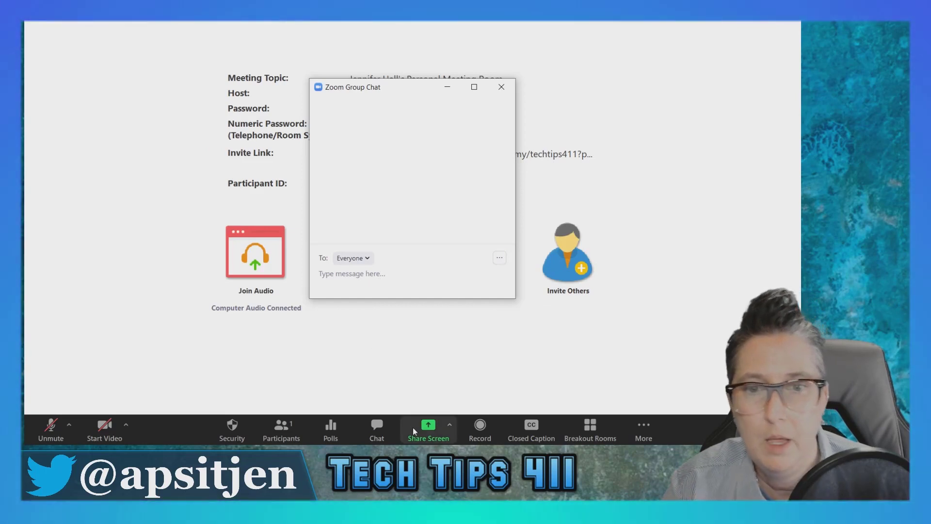
left_click(501, 87)
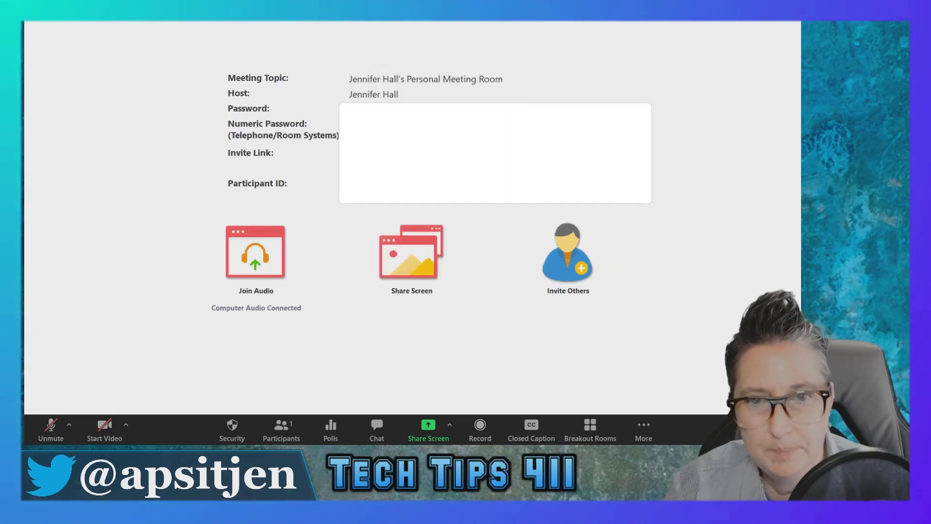
Step: Share the screen showing the meeting polls page, pause the share, and stop it
left_click(428, 426)
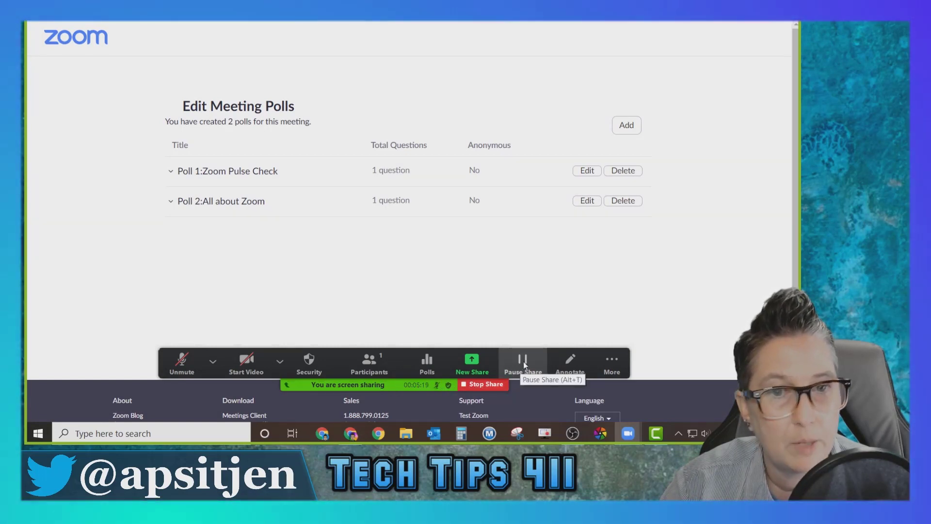
left_click(523, 361)
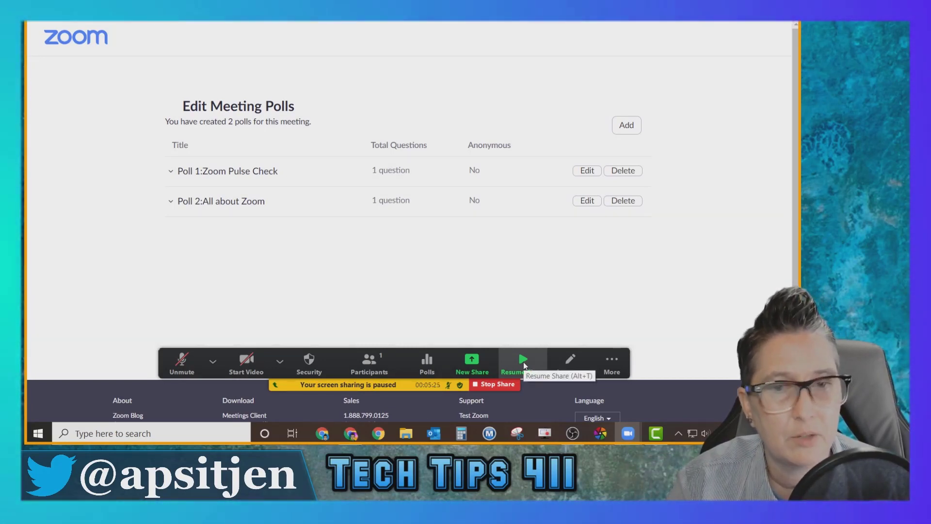
left_click(498, 384)
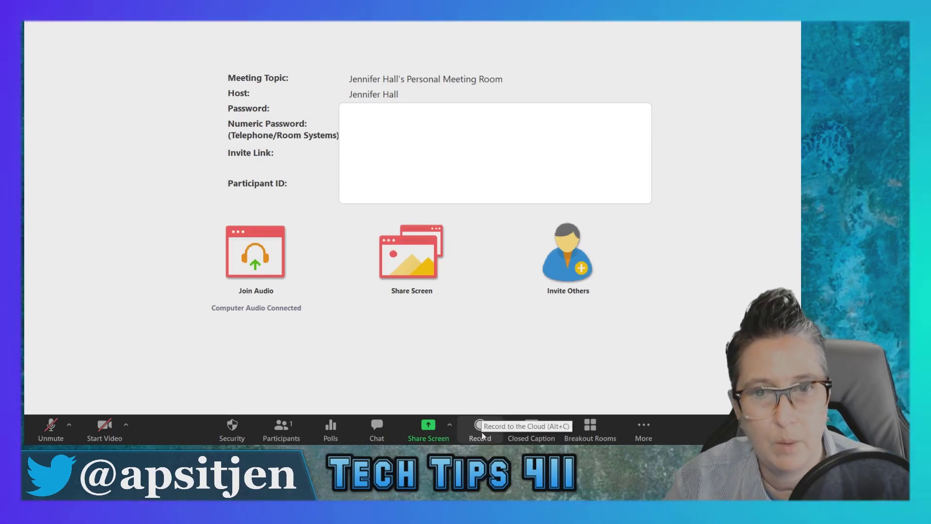
Step: Examine the screen sharing permissions and the advanced sharing options without changing them
left_click(450, 425)
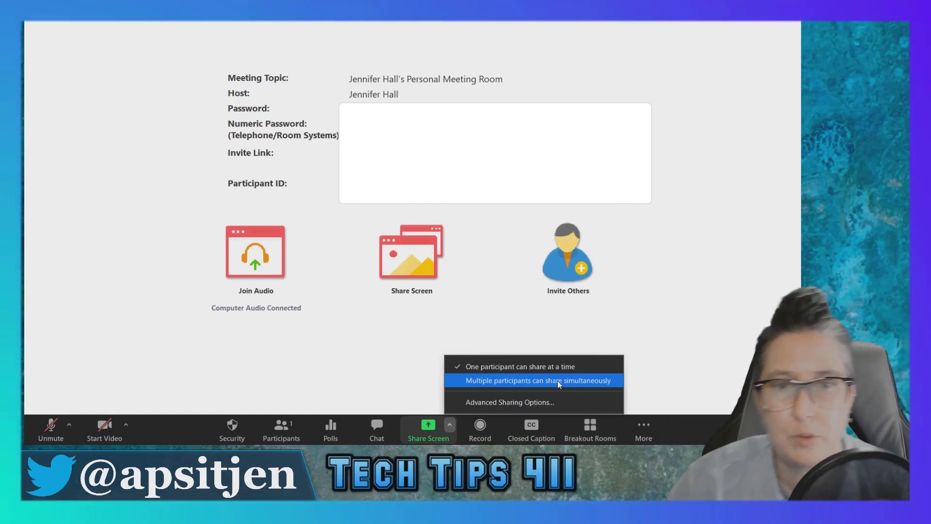
left_click(498, 402)
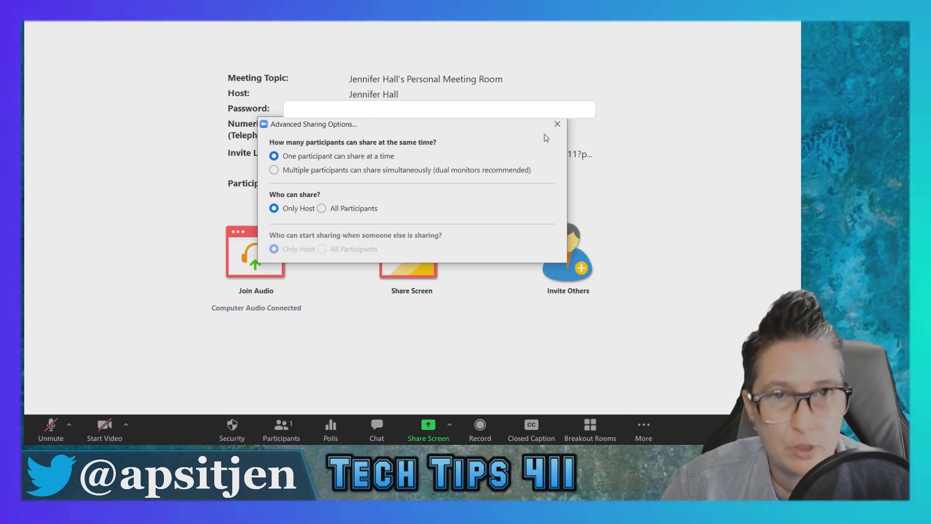
left_click(558, 125)
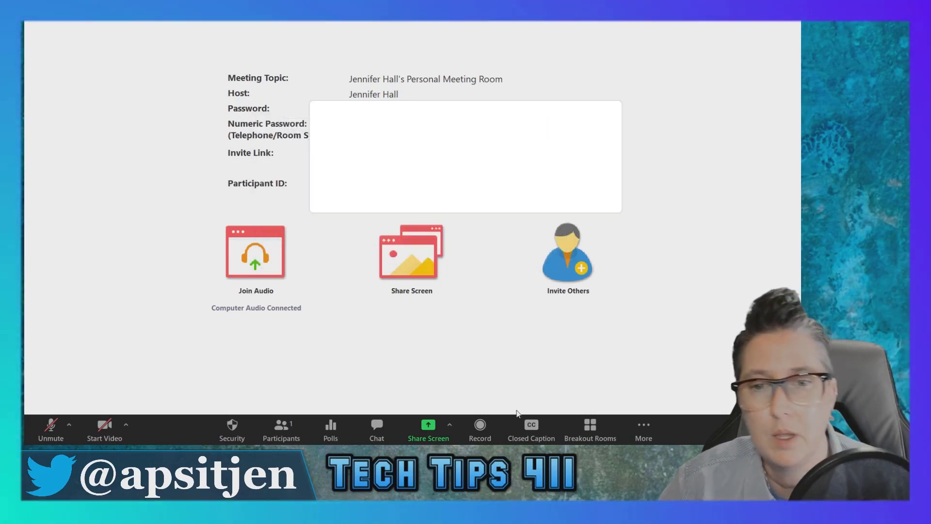
Step: Share a whiteboard in the meeting
left_click(427, 428)
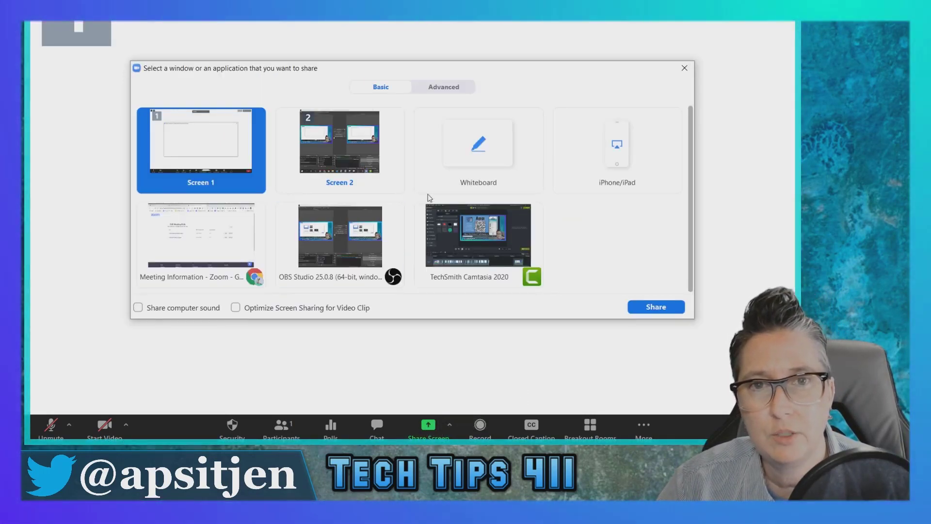
left_click(480, 152)
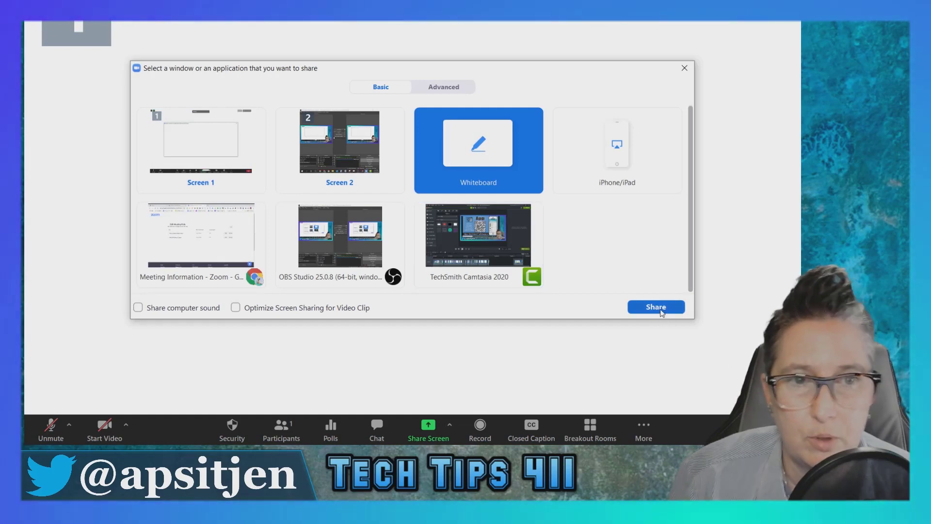
left_click(656, 307)
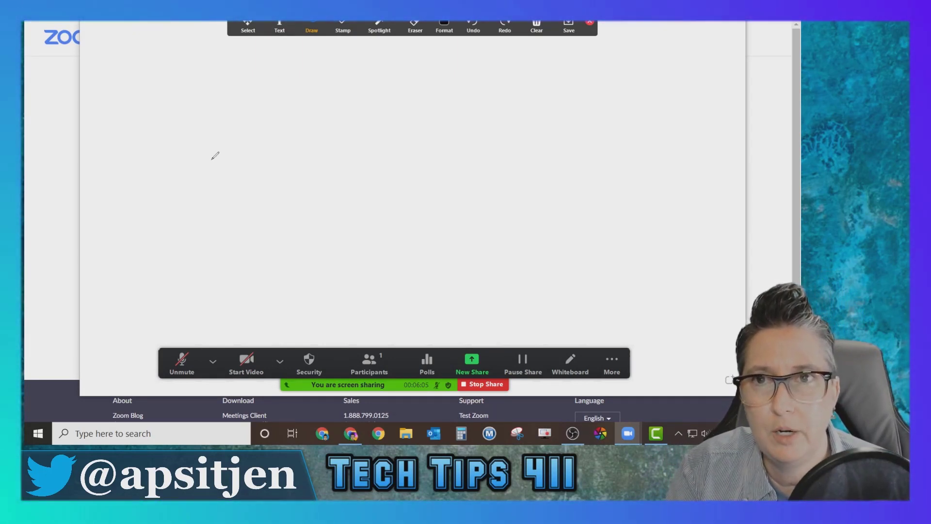
Step: Add the text "Zoomtastic" to the upper middle of the whiteboard
left_click(279, 27)
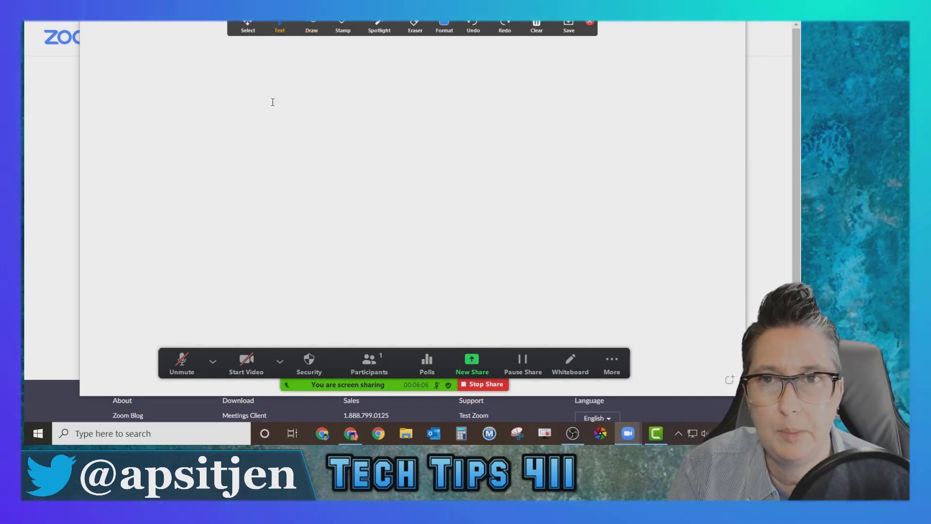
left_click(299, 151)
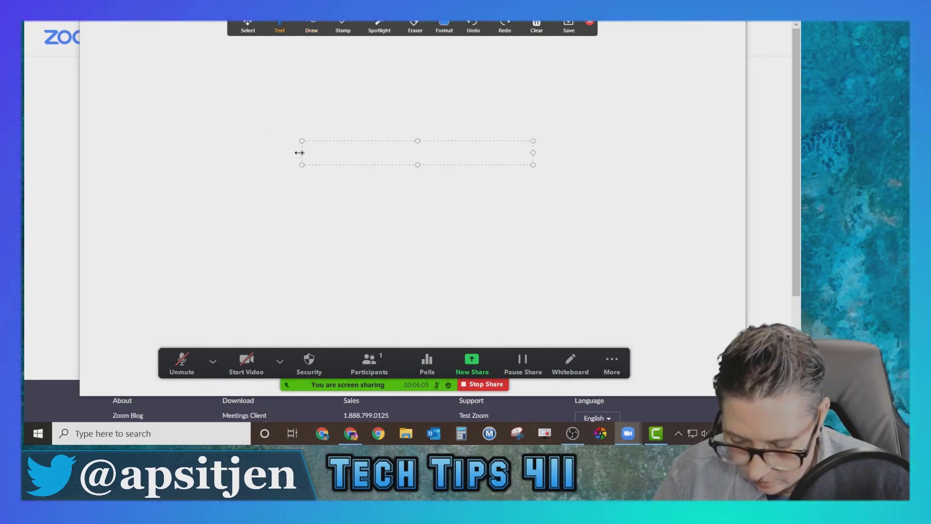
type("Zoomtastic")
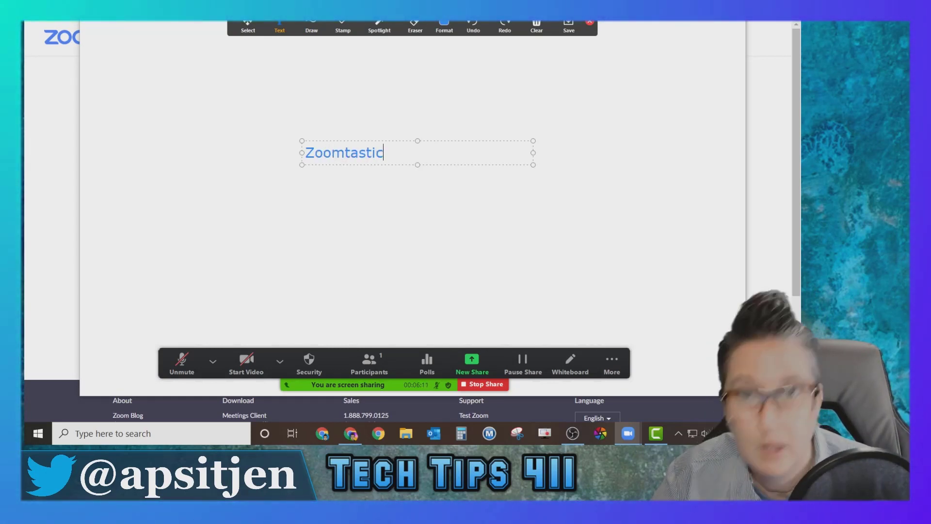
left_click(250, 232)
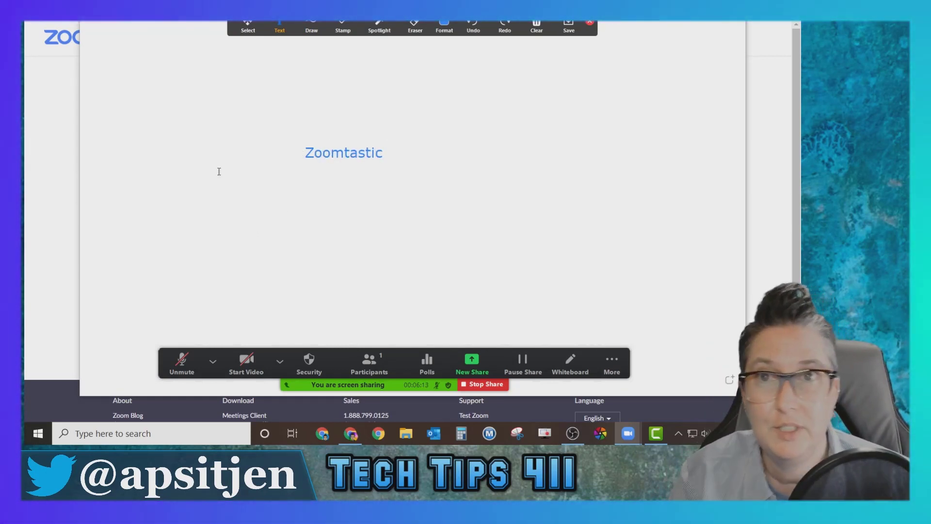
Step: Move the "Zoomtastic" text to the upper-left area of the whiteboard
left_click(247, 27)
left_click(321, 149)
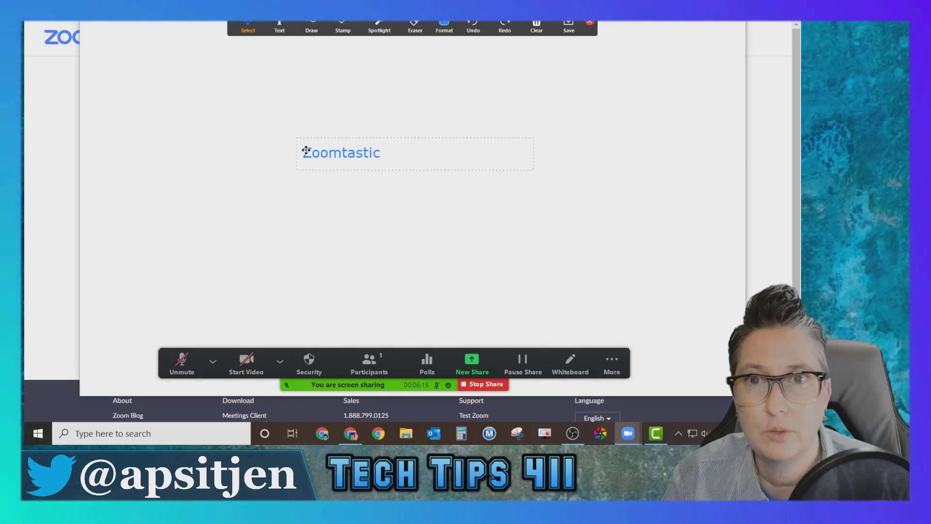
left_click_drag(320, 150, 177, 102)
left_click_drag(393, 125, 285, 128)
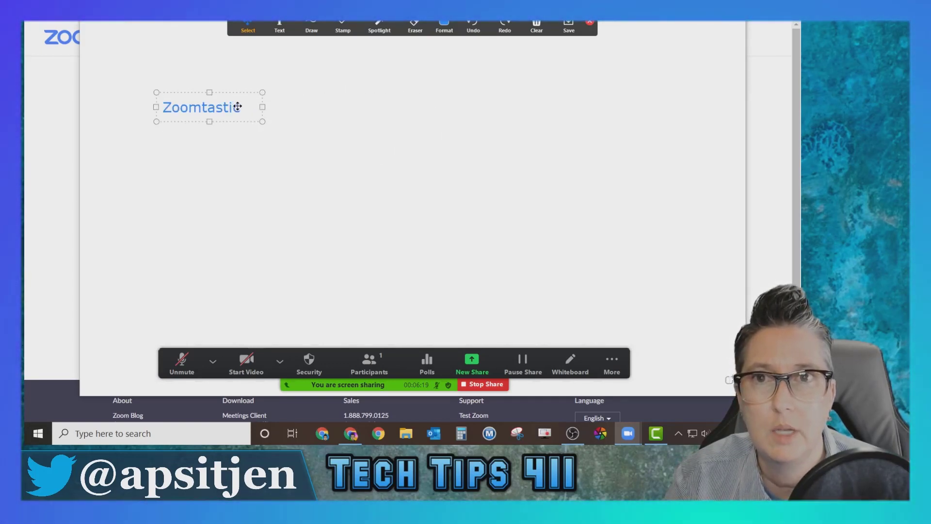
Step: Draw a freehand smiley face with a thin black line below and to the right of the "Zoomtastic" text
left_click(313, 24)
left_click(309, 58)
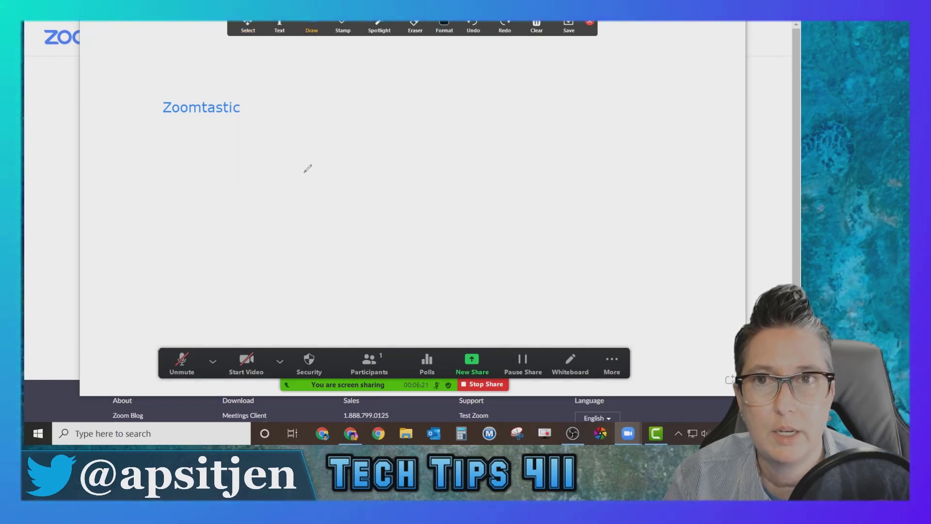
mouse_move(334, 126)
left_mouse_down()
mouse_move(290, 189)
mouse_move(379, 123)
left_mouse_up()
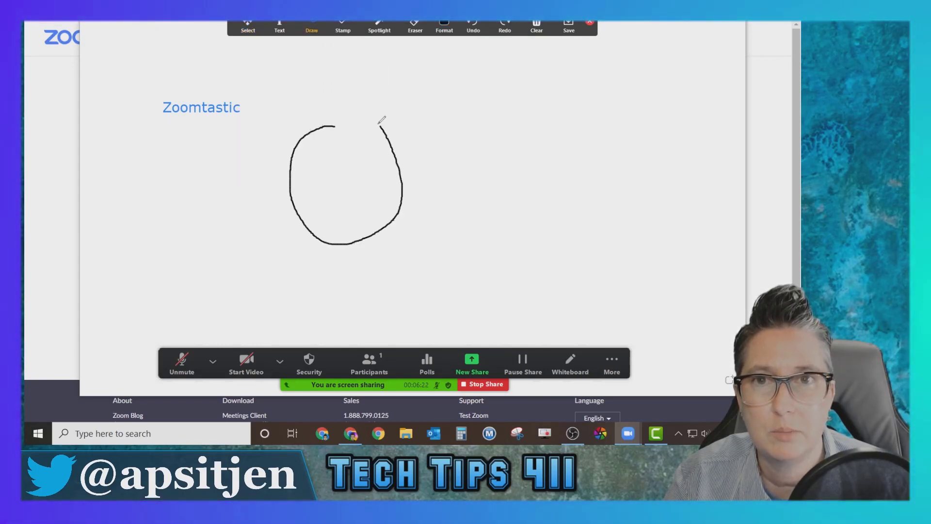
mouse_move(319, 192)
left_mouse_down()
mouse_move(356, 209)
mouse_move(379, 178)
left_mouse_up()
left_click_drag(330, 162, 333, 168)
left_click_drag(346, 159, 357, 160)
Step: Draw a thick translucent wavy line above and to the right of the smiley face
left_click(314, 26)
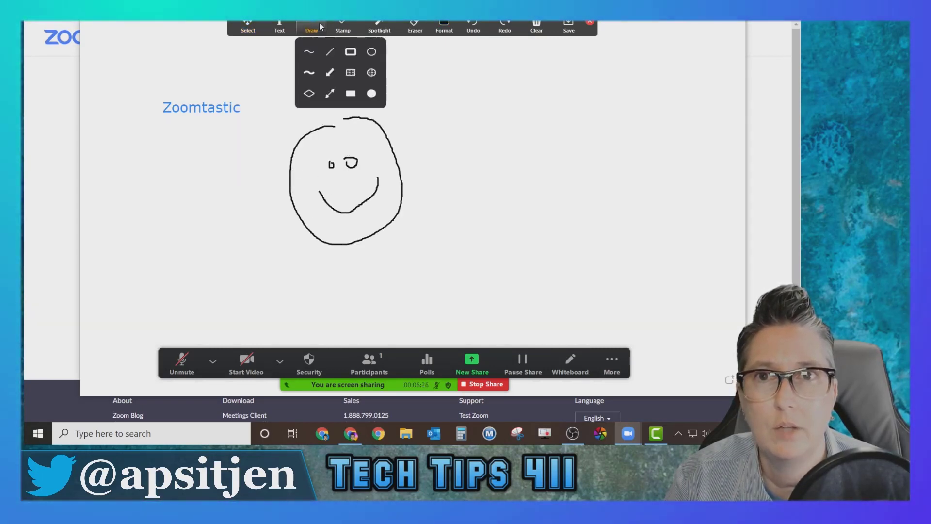
left_click(310, 75)
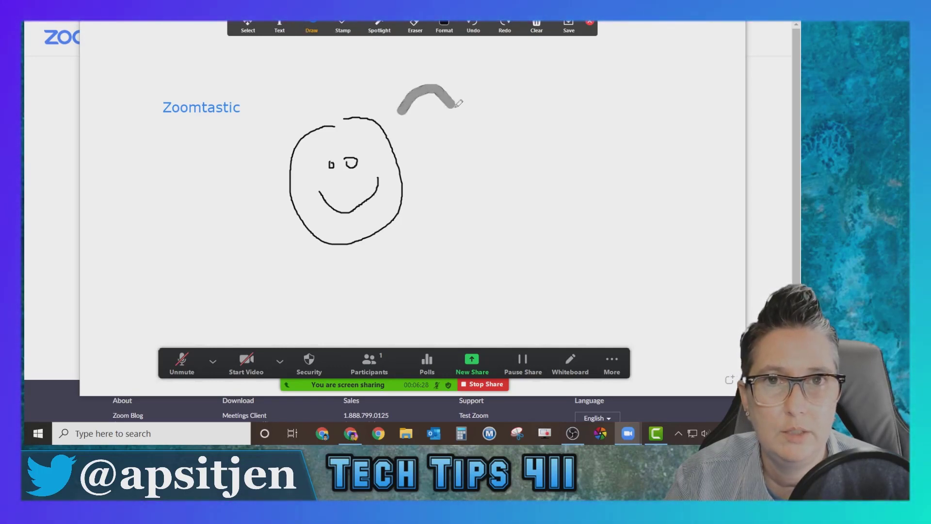
left_click_drag(458, 103, 607, 101)
Step: Draw an outlined rectangle to the right of the smiley face and an outlined ellipse overlapping its left part
left_click(308, 27)
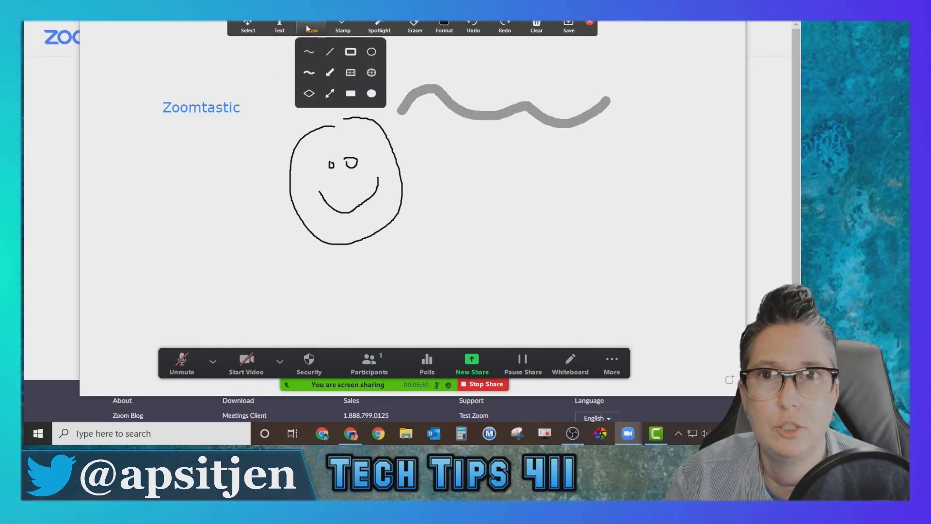
left_click(342, 27)
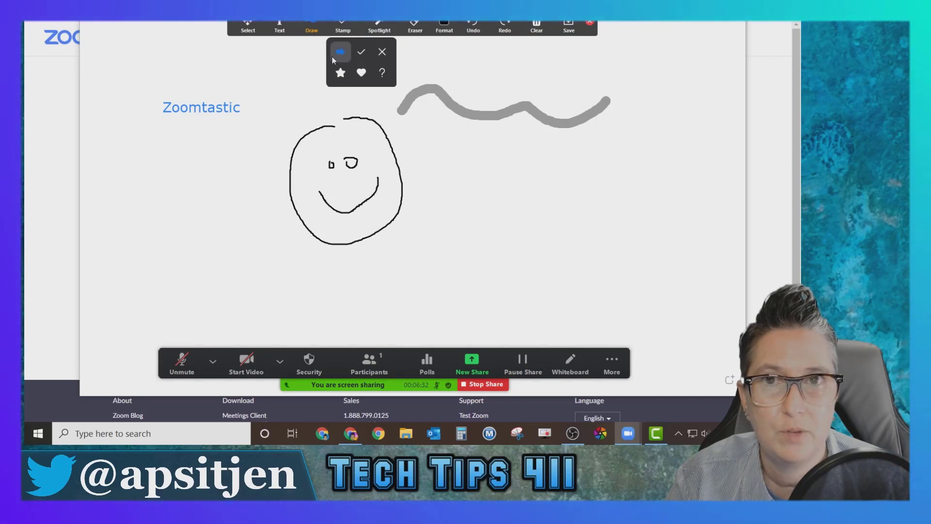
left_click(343, 54)
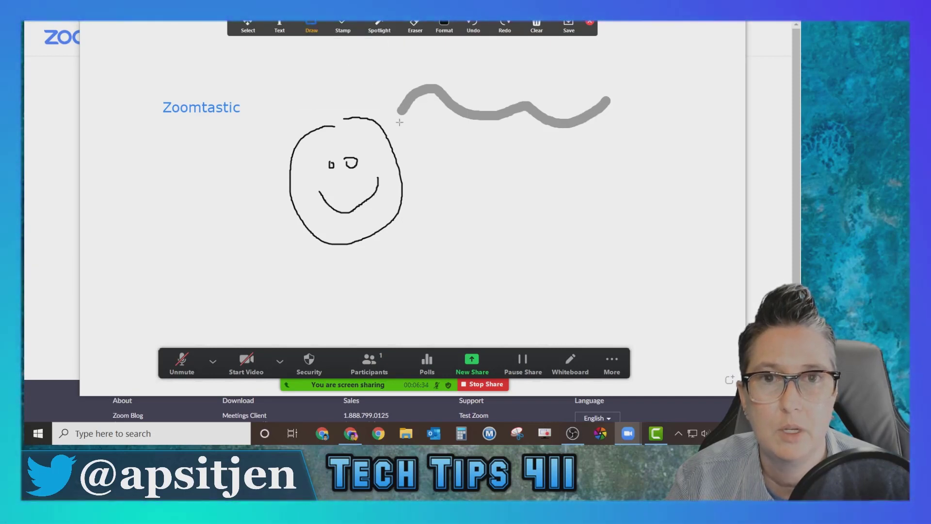
left_click_drag(457, 167, 692, 278)
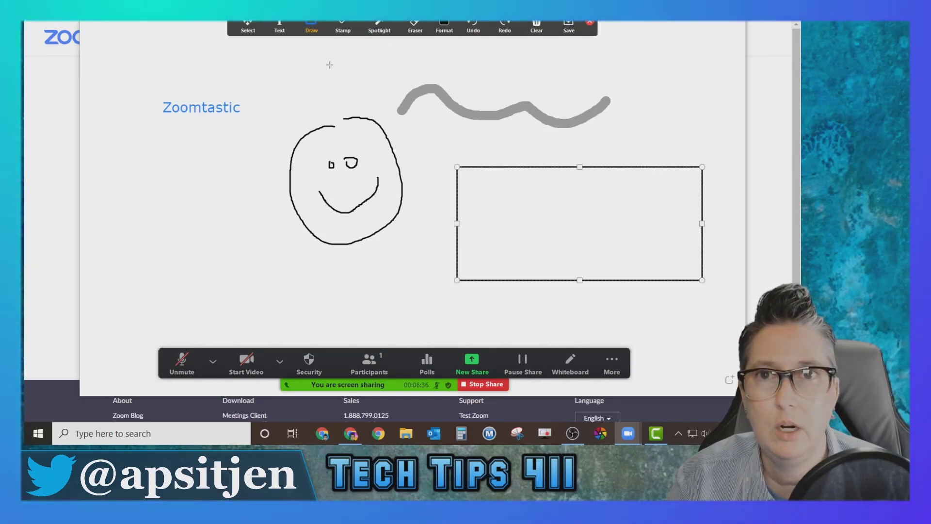
left_click(314, 29)
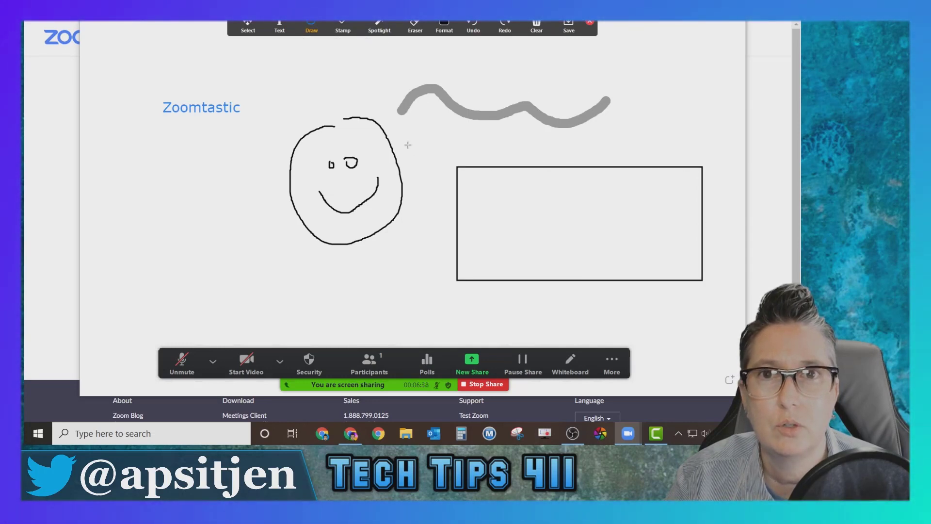
mouse_move(411, 152)
left_mouse_down()
mouse_move(516, 266)
mouse_move(607, 321)
left_mouse_up()
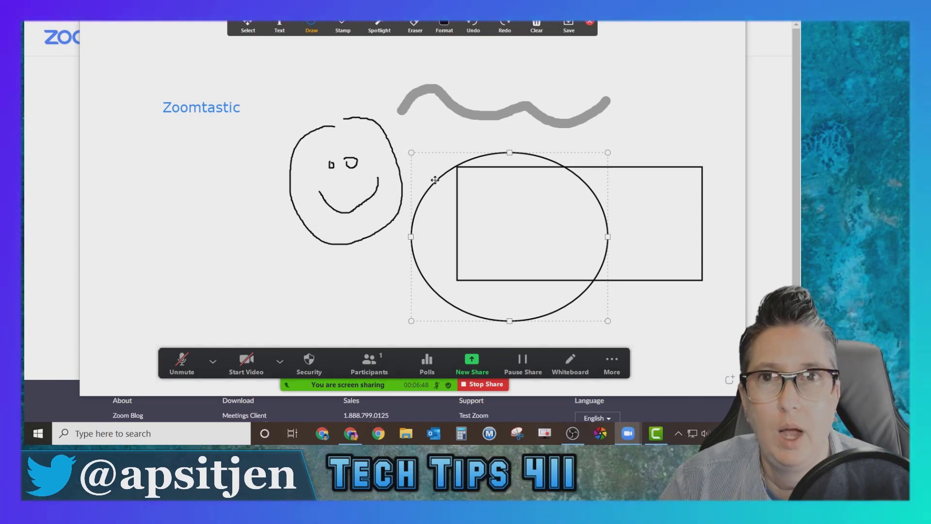
Step: Clear all drawings from the whiteboard
left_click(538, 29)
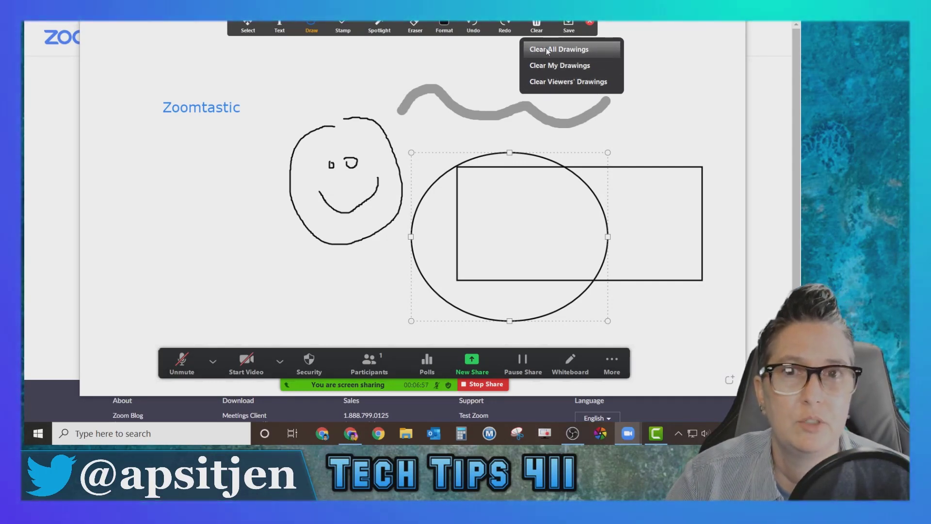
left_click(548, 49)
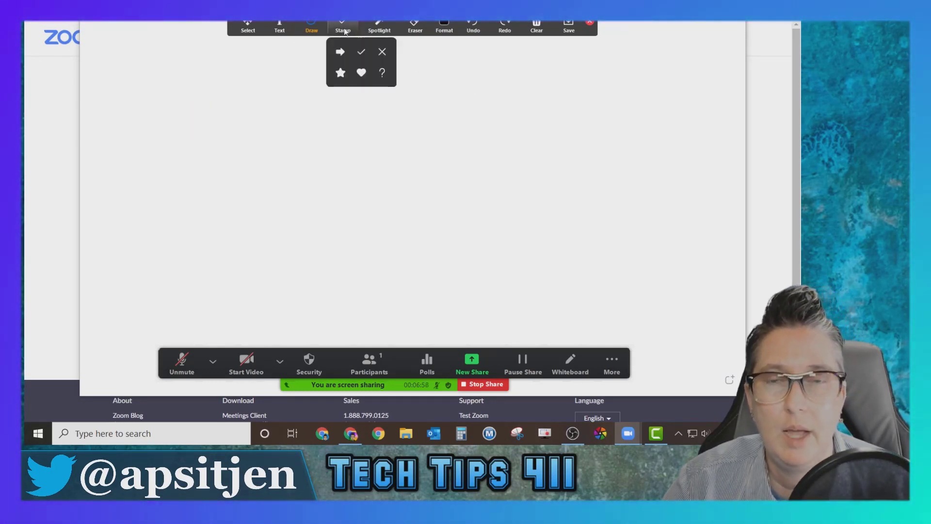
Step: Stamp an arrow on the upper part of the whiteboard and a heart to its lower right
left_click(340, 52)
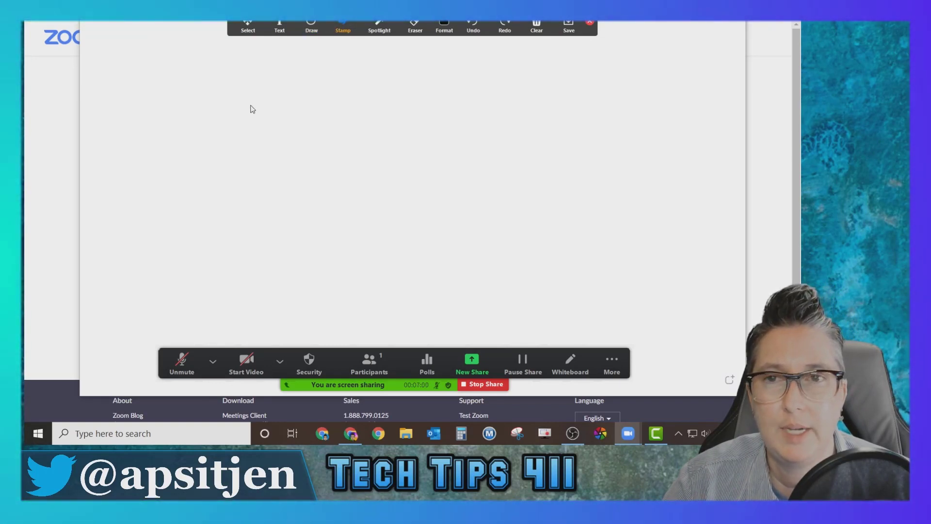
left_click(343, 28)
left_click(339, 54)
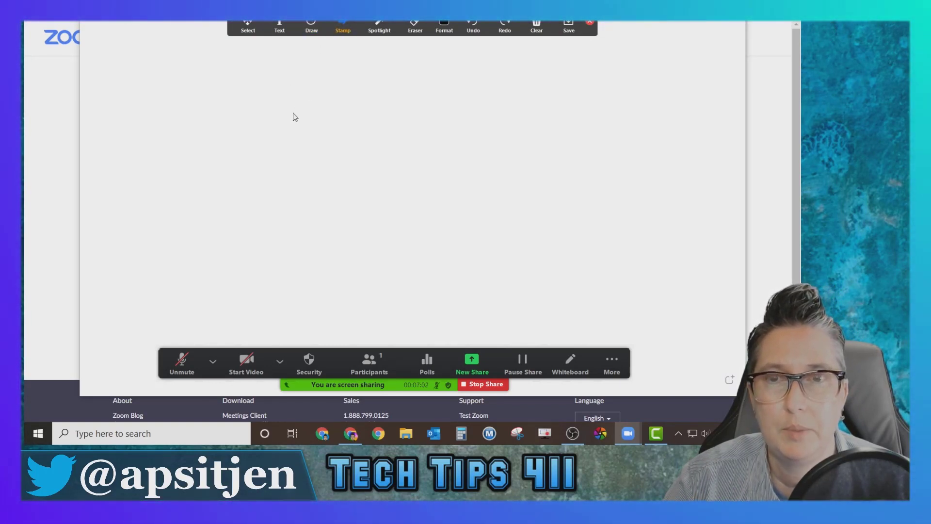
left_click(343, 28)
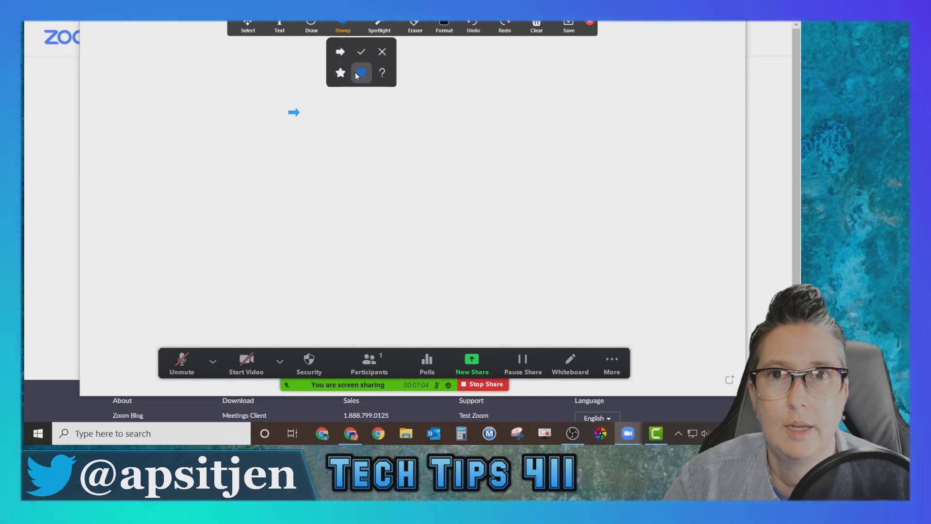
left_click(359, 71)
left_click(359, 133)
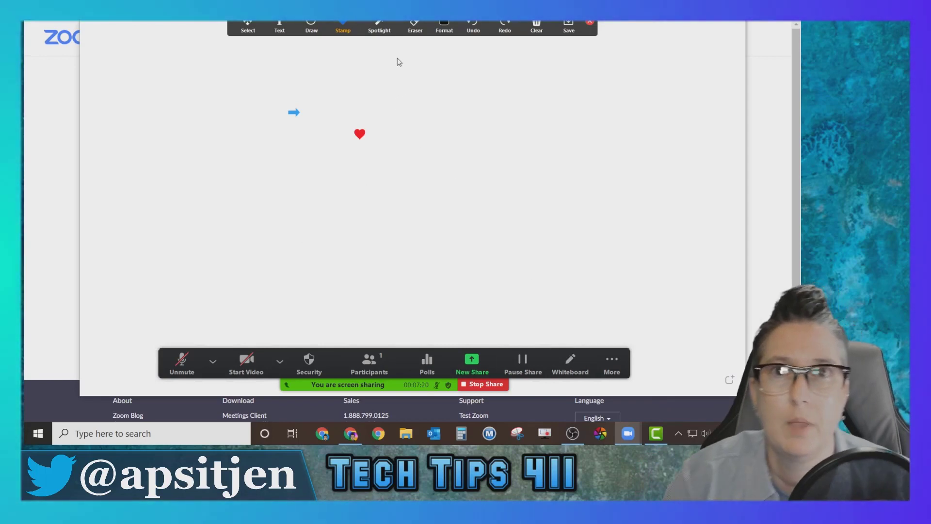
Step: Turn on the Spotlight laser pointer and move it over the whiteboard
left_click(379, 29)
left_click(378, 54)
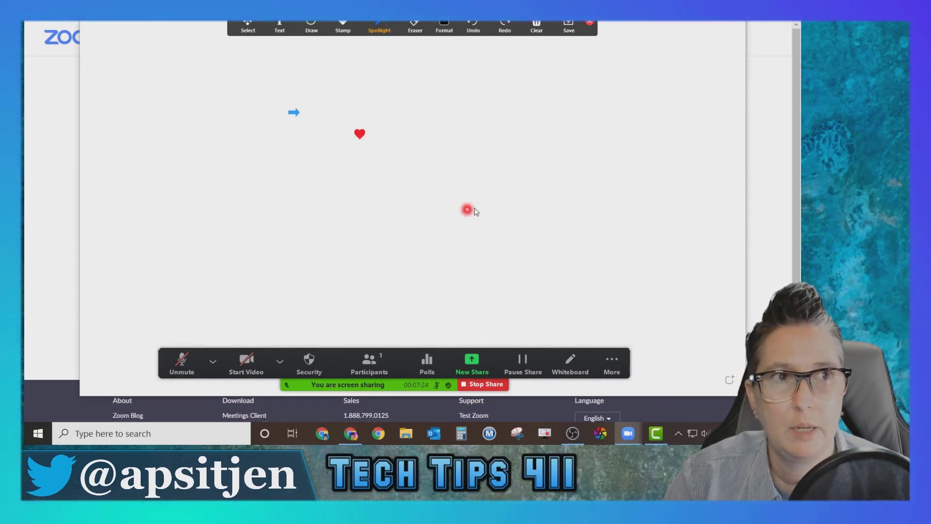
left_click(380, 29)
left_click(381, 29)
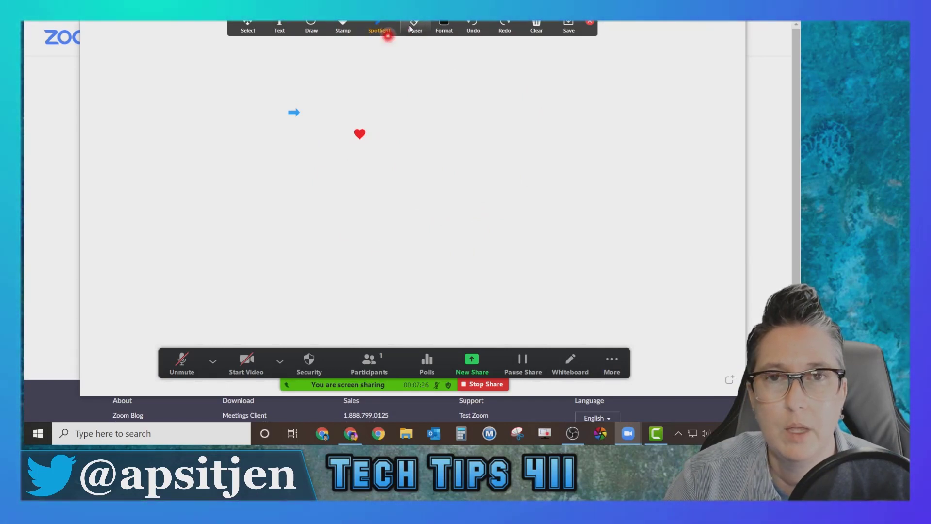
Step: Examine the whiteboard's format options for colour, line width and font size without changing them
left_click(445, 28)
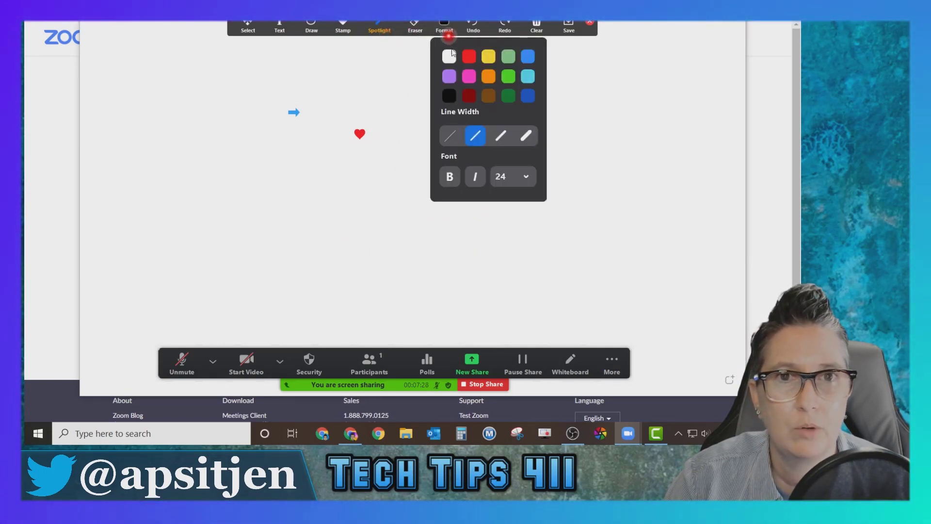
left_click(525, 177)
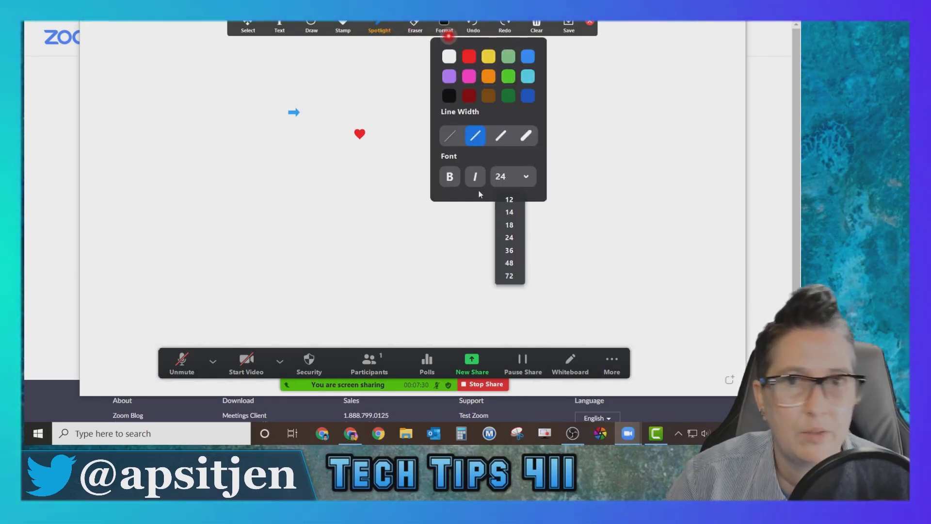
left_click(524, 178)
left_click(523, 179)
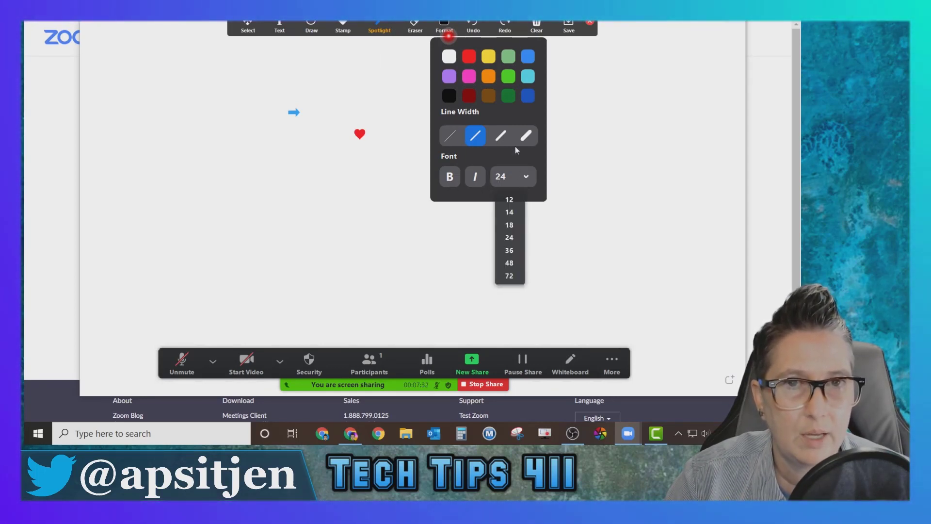
Step: Undo the heart stamp on the whiteboard and redo it
left_click(474, 27)
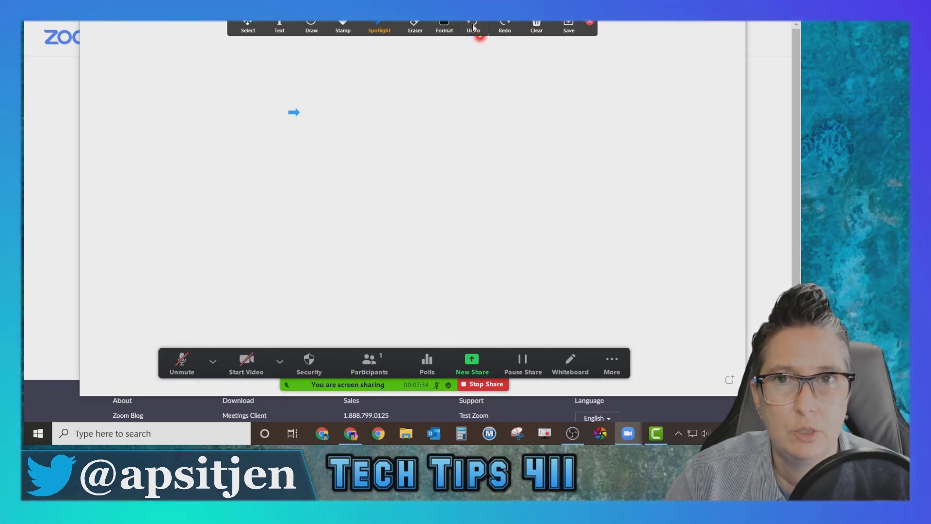
left_click(474, 26)
left_click(508, 28)
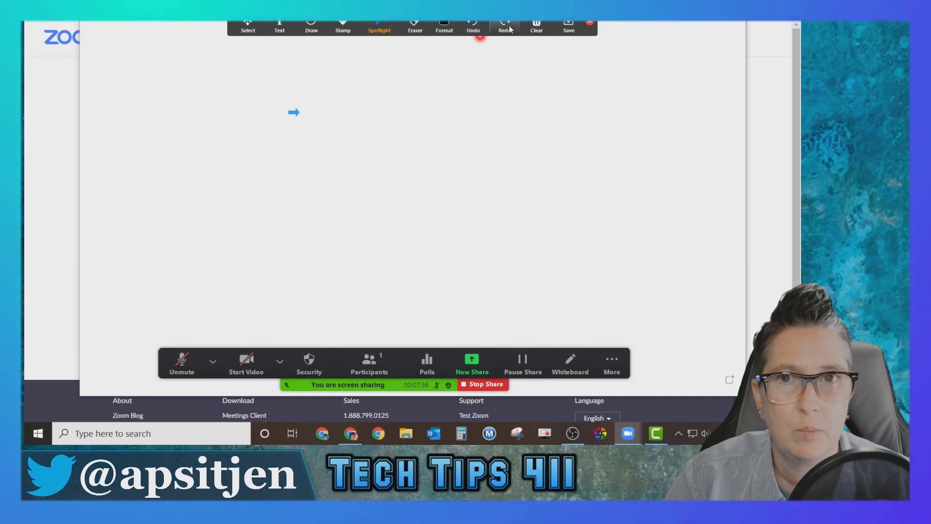
left_click(507, 28)
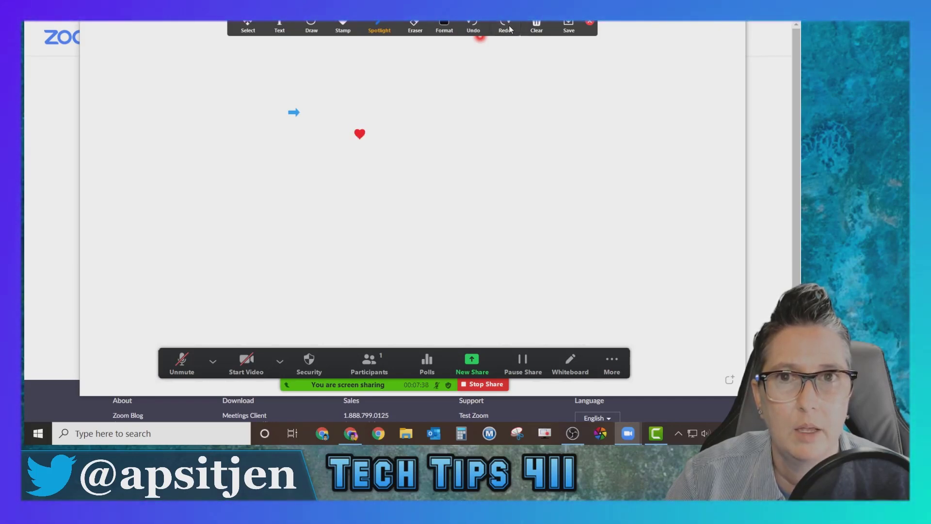
Step: Undo both the heart and arrow stamps and view the options for clearing drawings
left_click(473, 28)
left_click(474, 28)
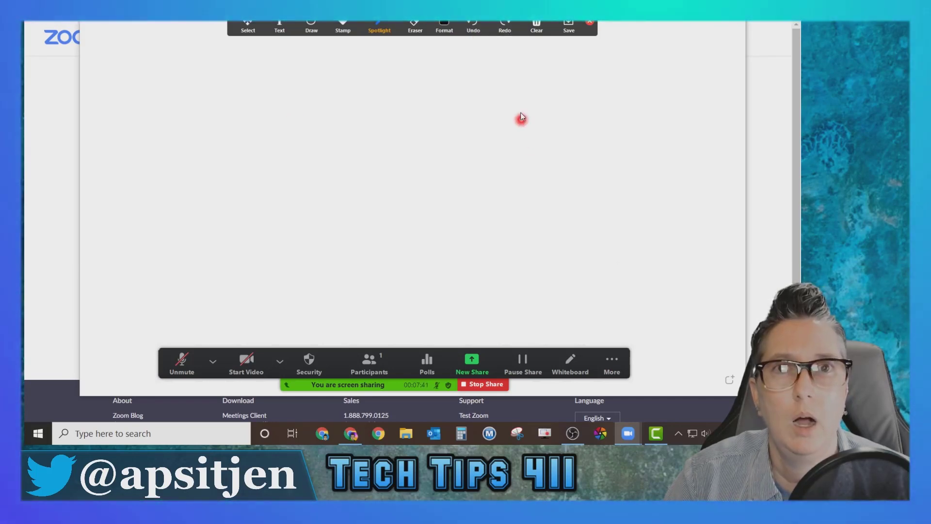
left_click(536, 24)
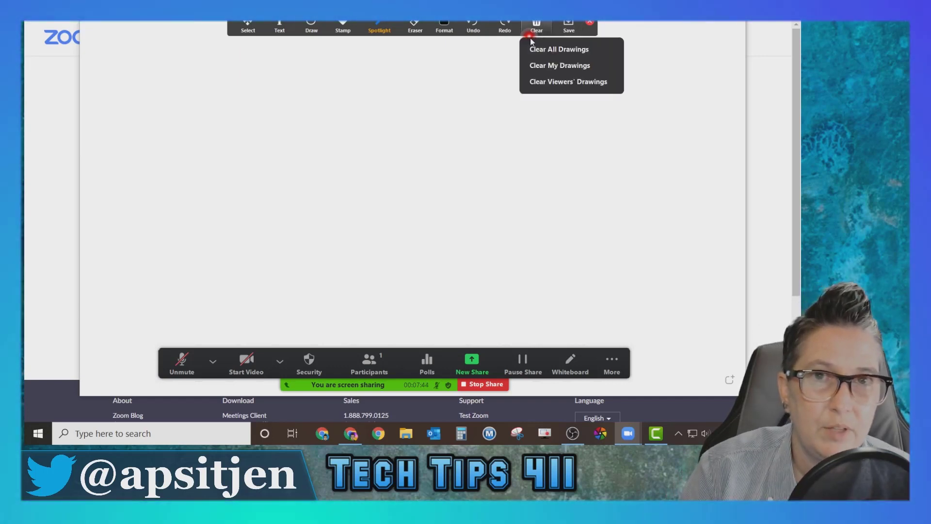
Step: Switch from Spotlight to the Select tool and save the whiteboard
left_click(376, 31)
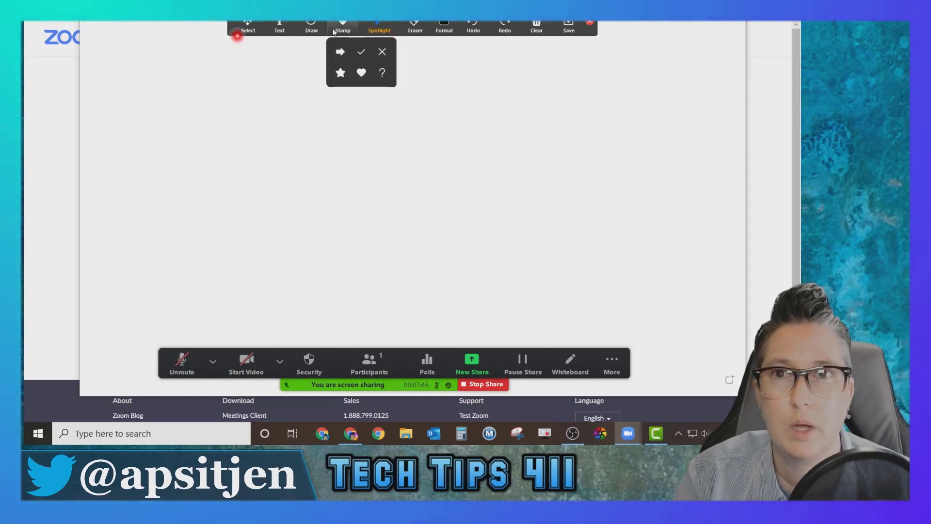
left_click(257, 30)
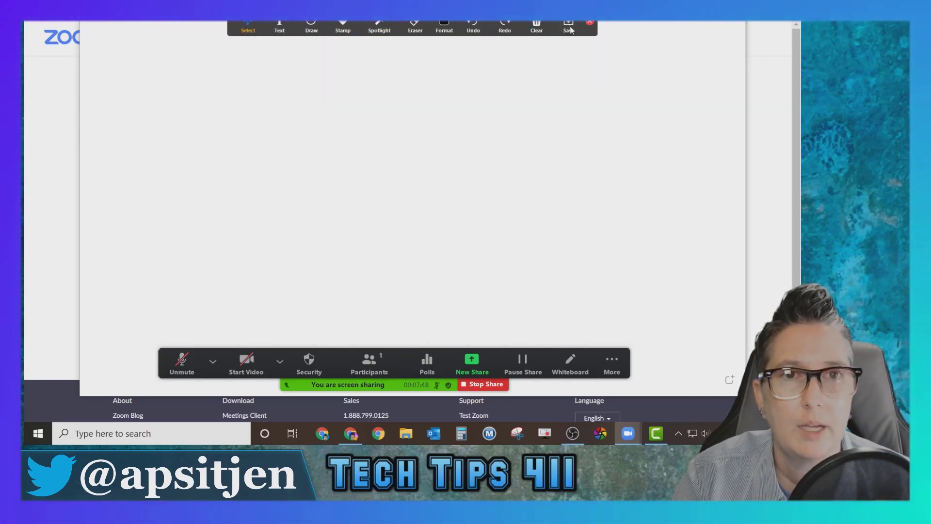
left_click(569, 29)
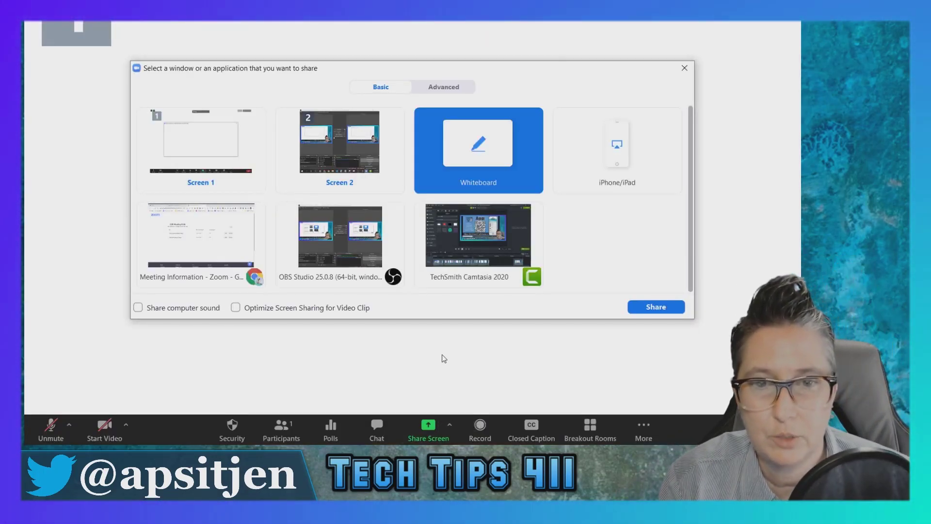
Step: Review the advanced and basic screen sharing choices and close the sharing window without sharing anything
left_click(435, 91)
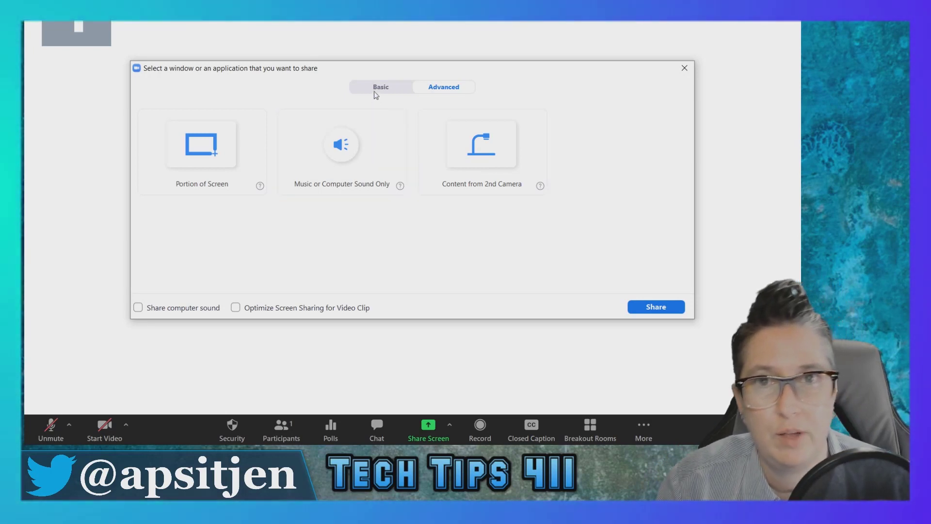
left_click(374, 92)
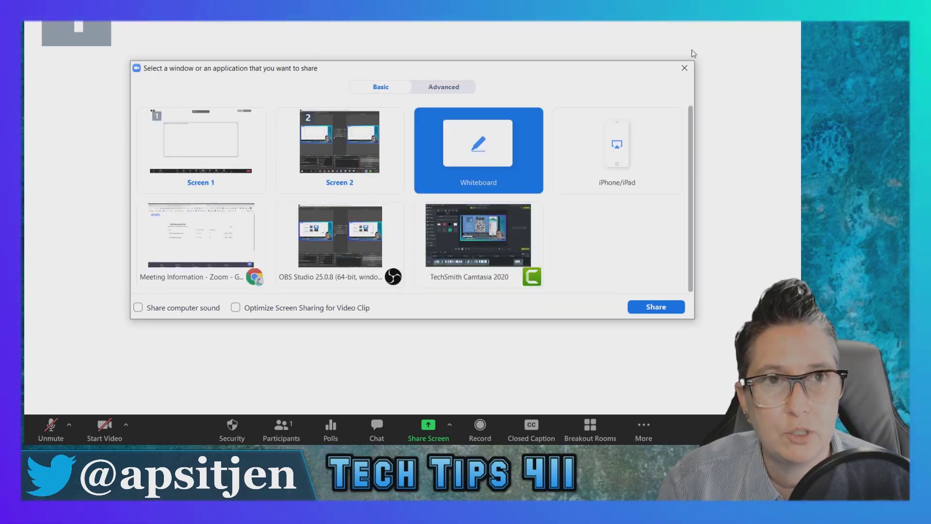
left_click(684, 67)
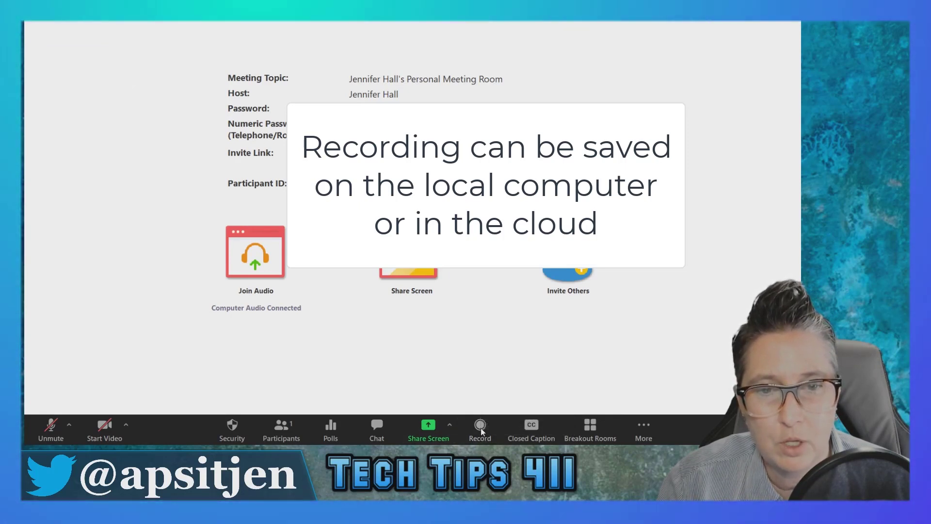
Step: Start recording the meeting
left_click(481, 427)
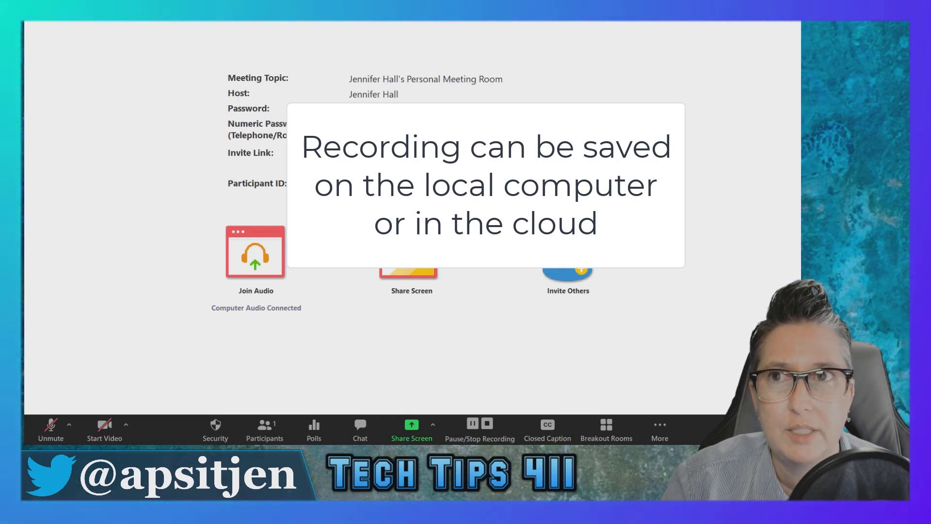
Step: Pause the meeting recording, resume it, and stop it
key("alt+p")
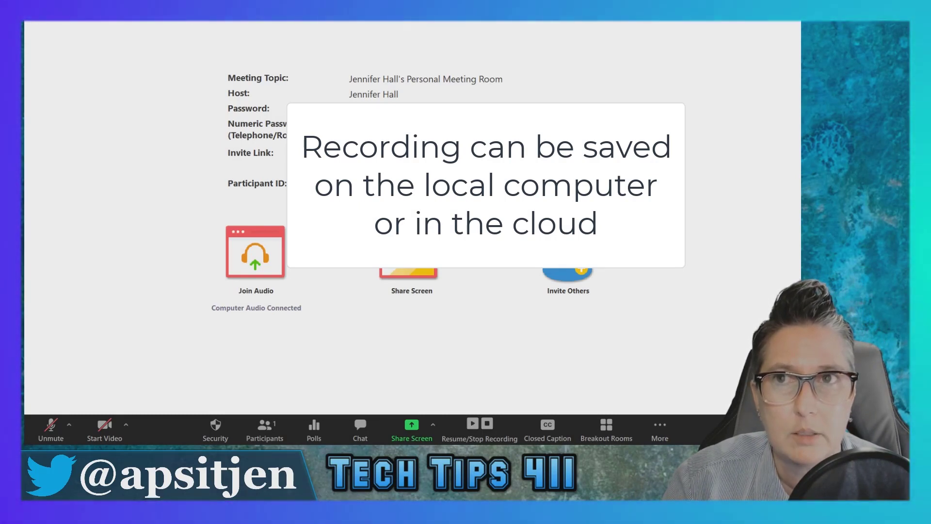
key("alt+p")
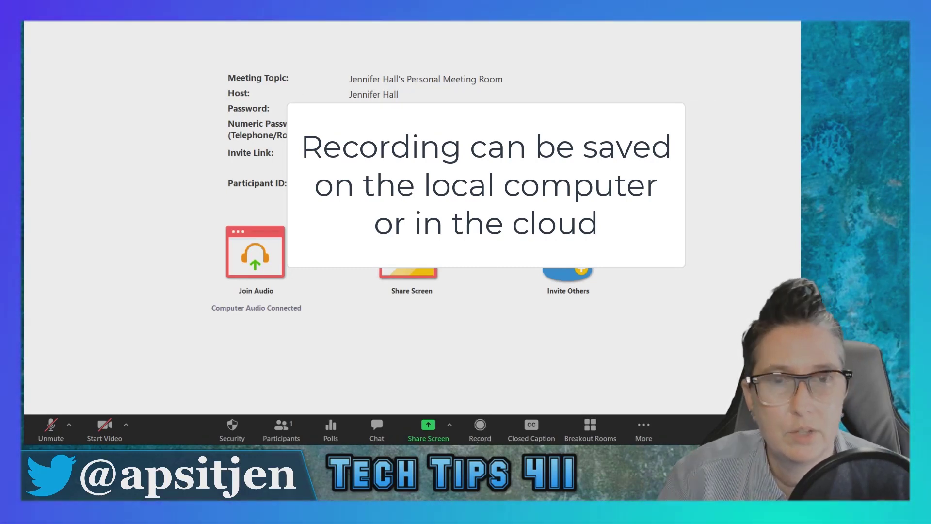
key("alt+r")
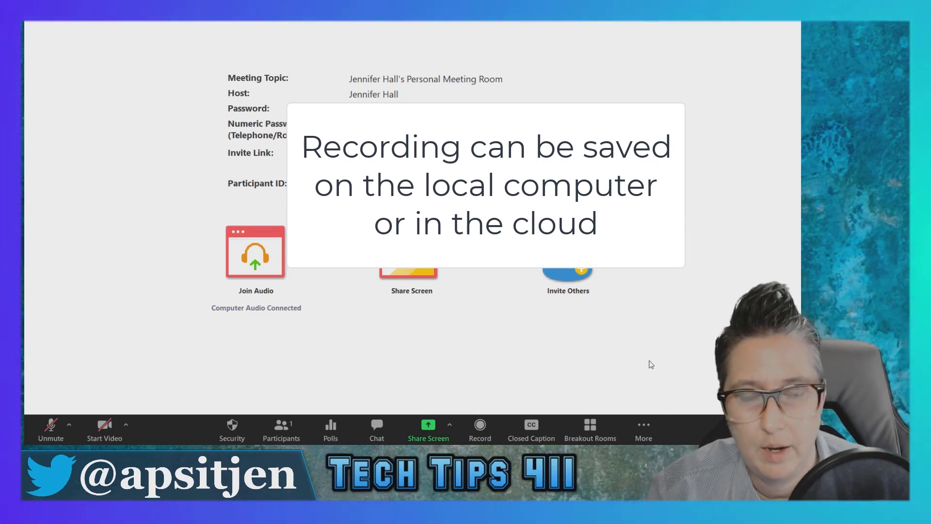
Step: Review the closed caption options for assigning a typist or using a third-party service, and close them without choosing any
left_click(531, 426)
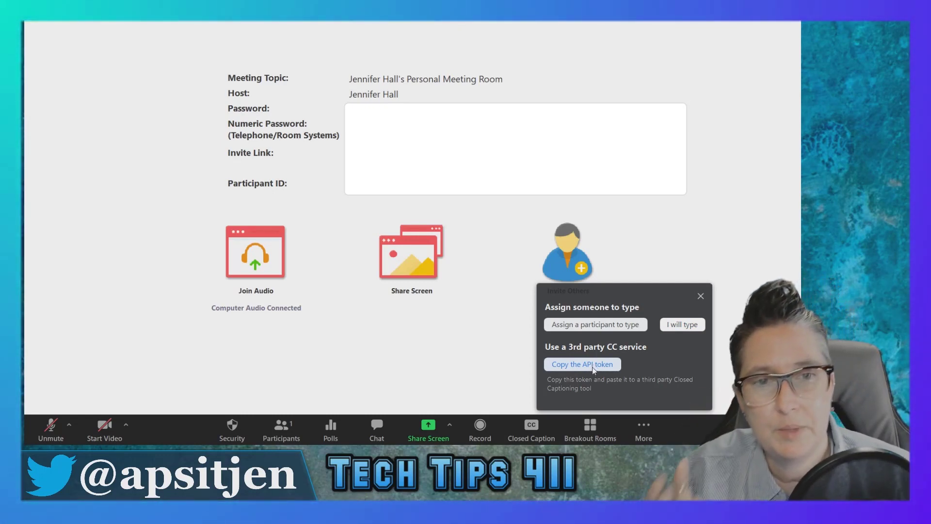
left_click(702, 295)
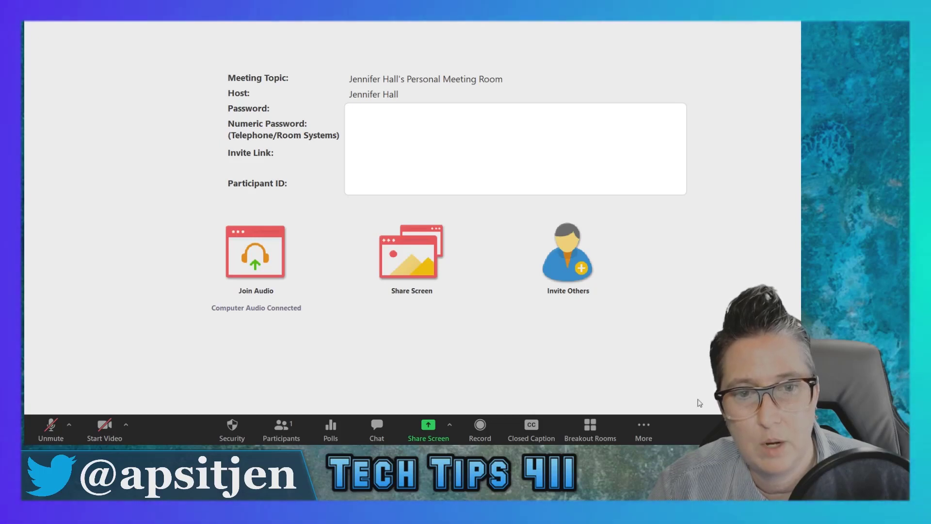
Step: Create 10 breakout rooms with participants assigned automatically
left_click(591, 435)
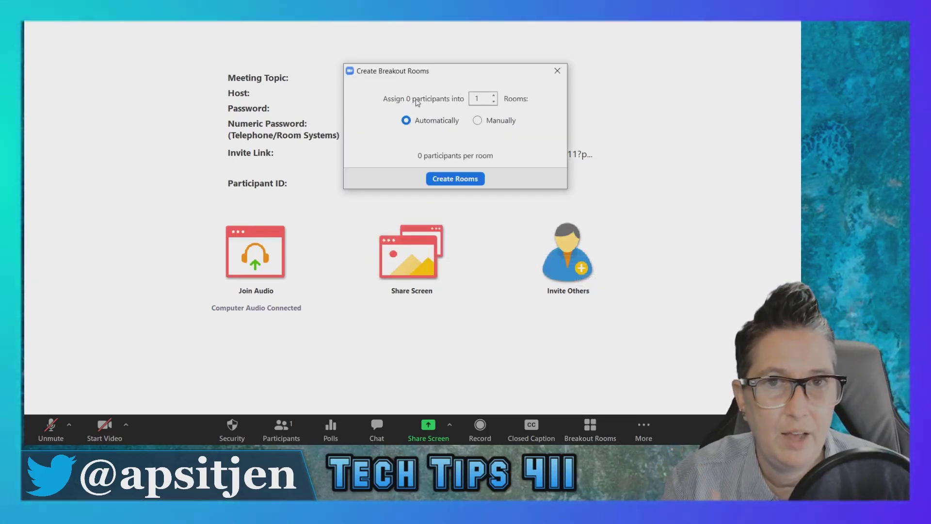
double_click(477, 99)
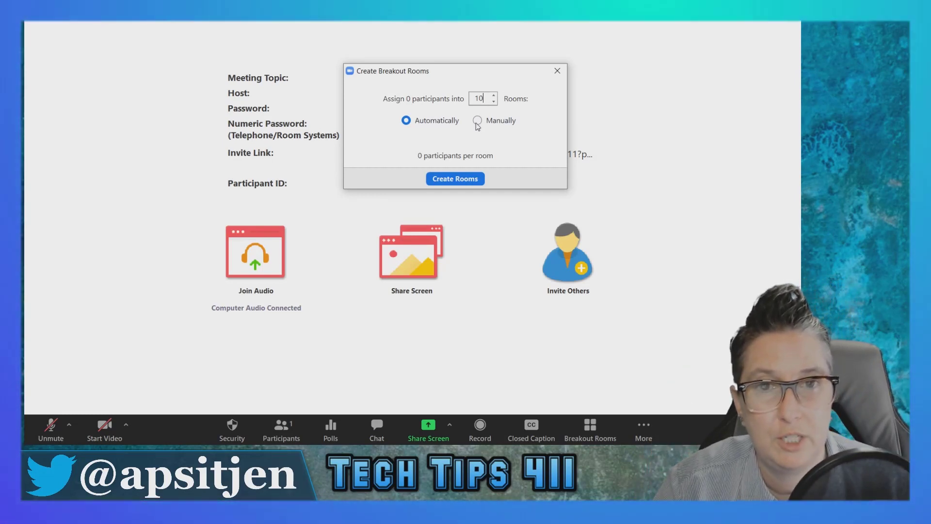
left_click(460, 179)
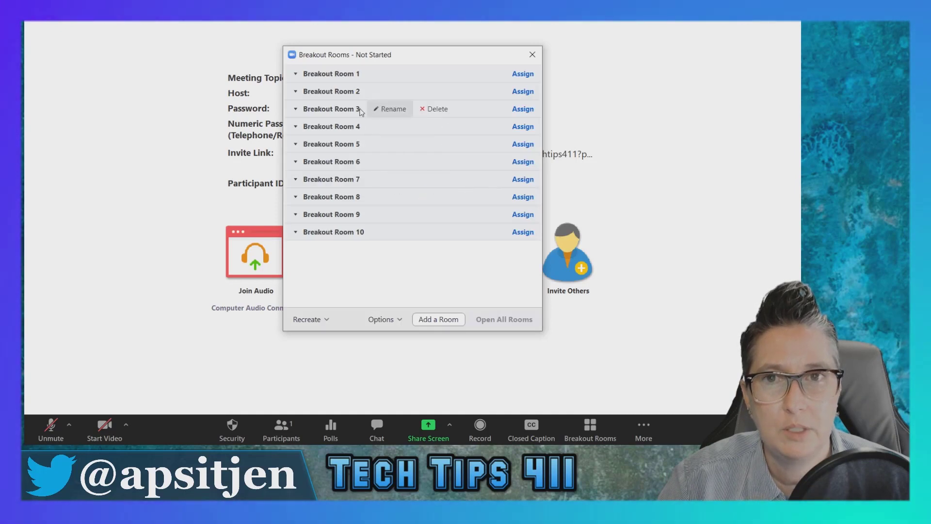
Step: Set the breakout rooms to move all participants into them automatically, and close the breakout rooms window without opening the rooms
mouse_move(352, 240)
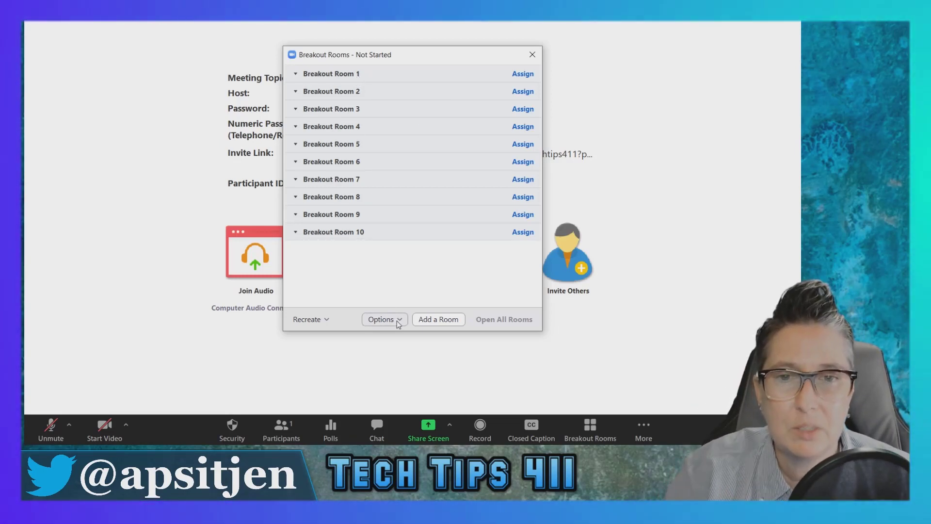
left_click(397, 320)
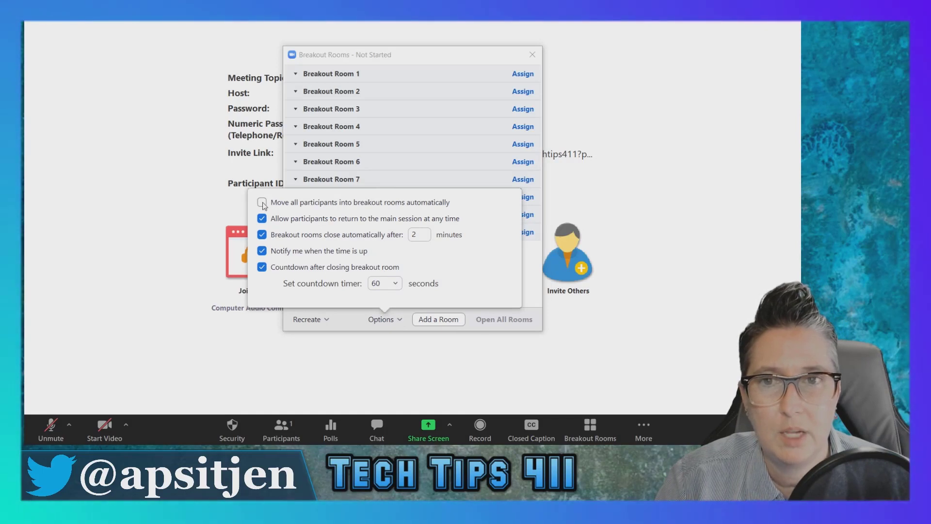
left_click(263, 204)
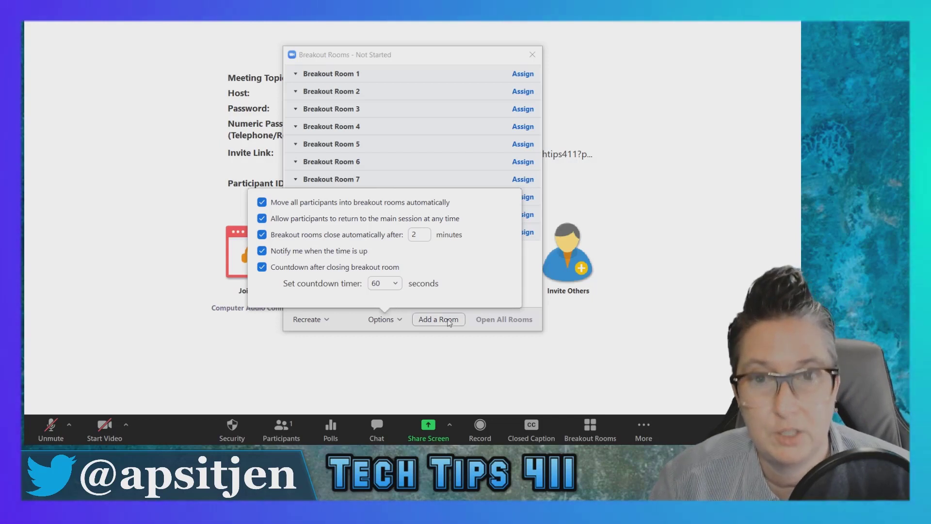
left_click(381, 319)
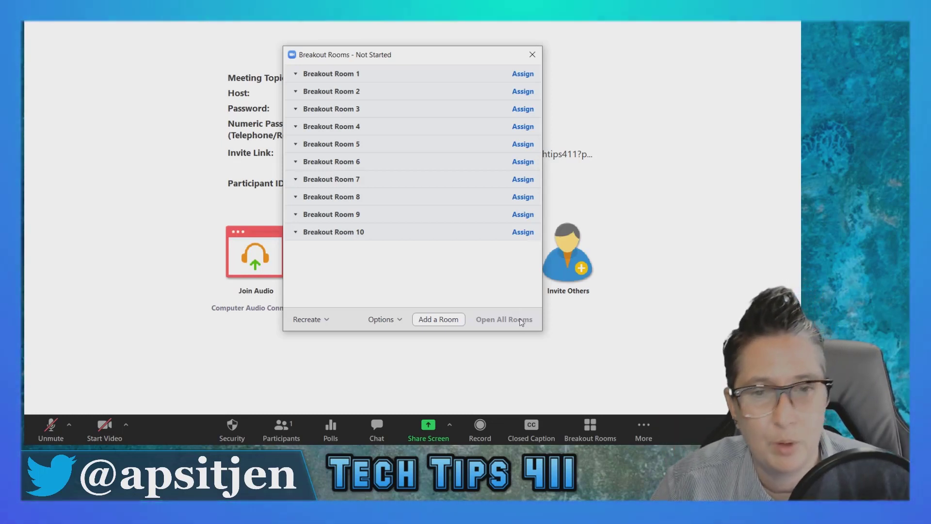
left_click(533, 56)
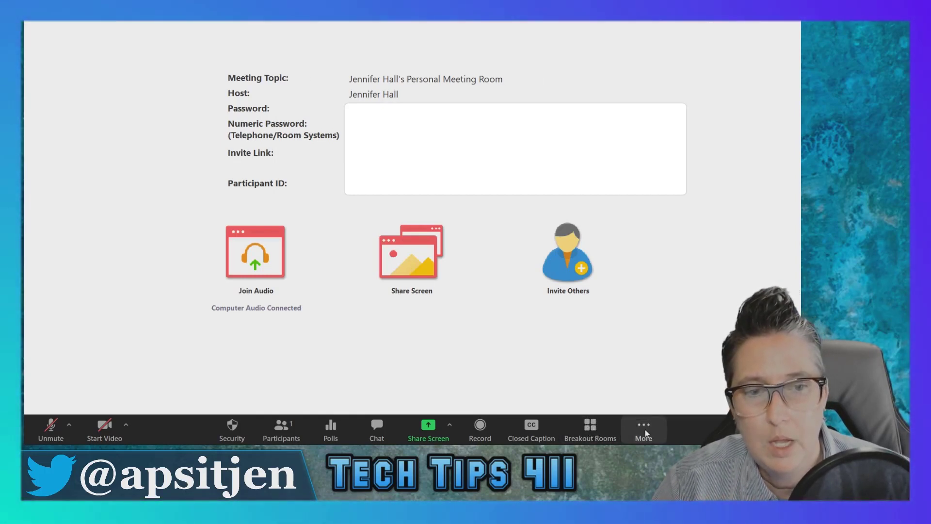
Step: View the meeting's additional options for streaming live on Facebook, Workplace or YouTube
left_click(643, 429)
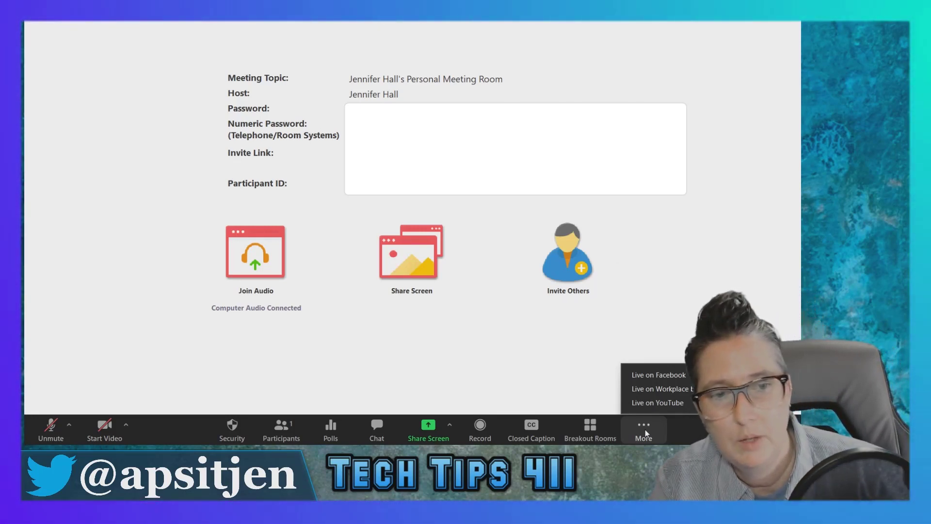
left_click(684, 273)
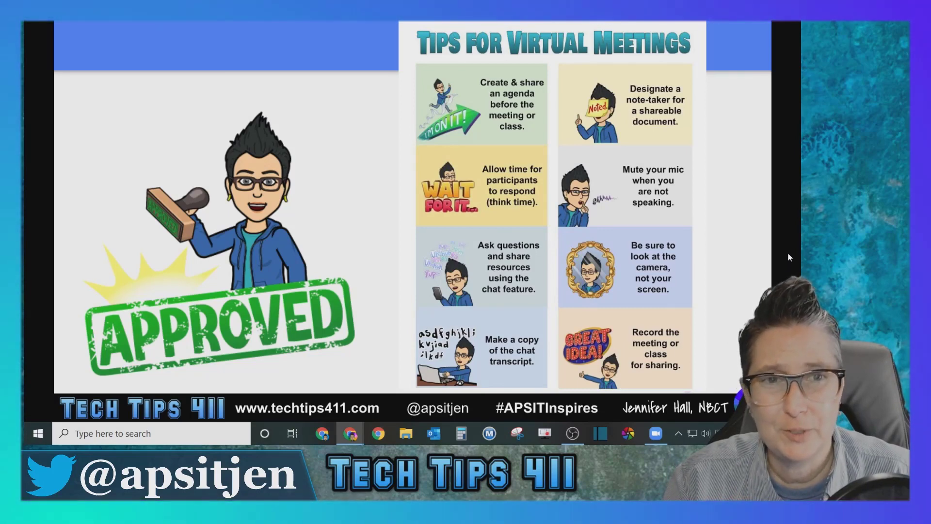
left_click(788, 253)
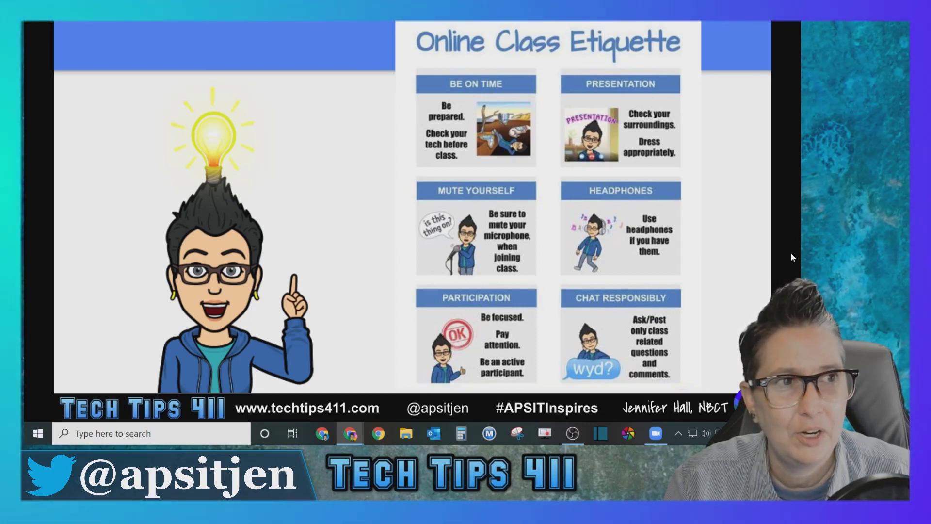
left_click(791, 250)
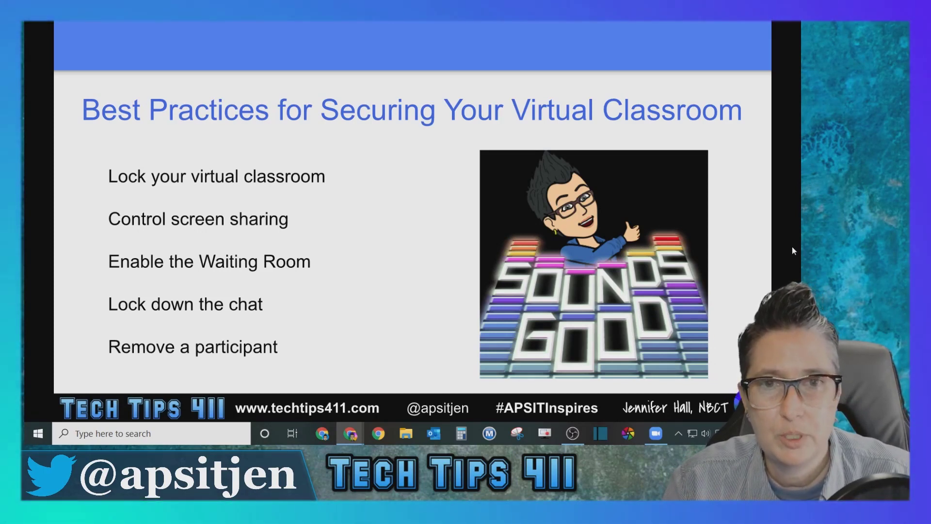
key("Right")
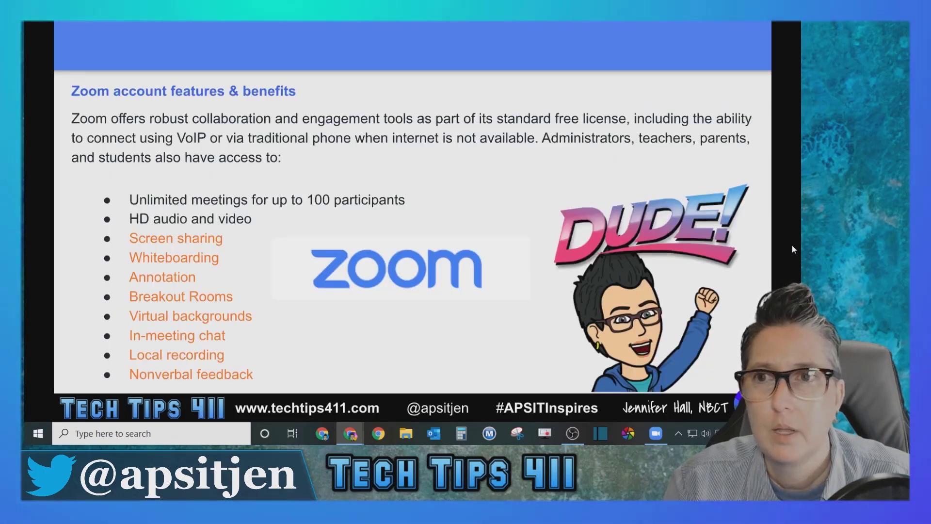